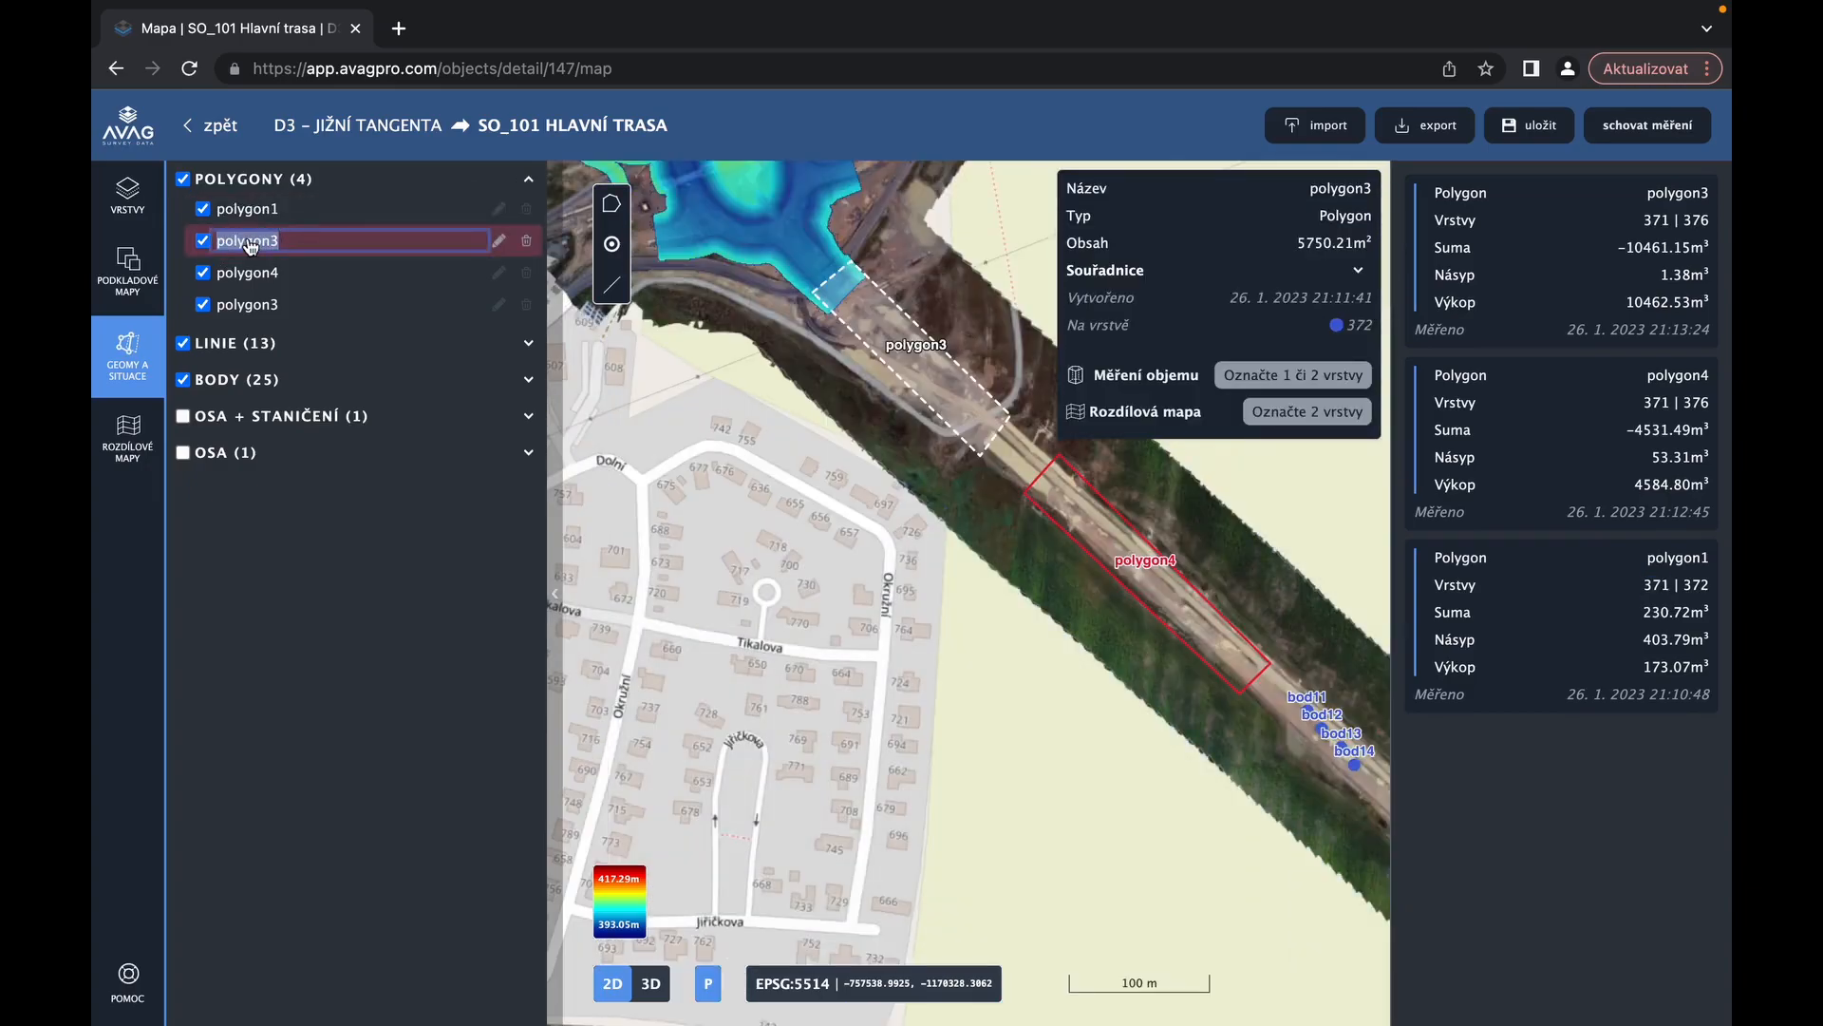
View the details of the last polygon3 in the list and expand the line geometries to examine linie8
click(245, 305)
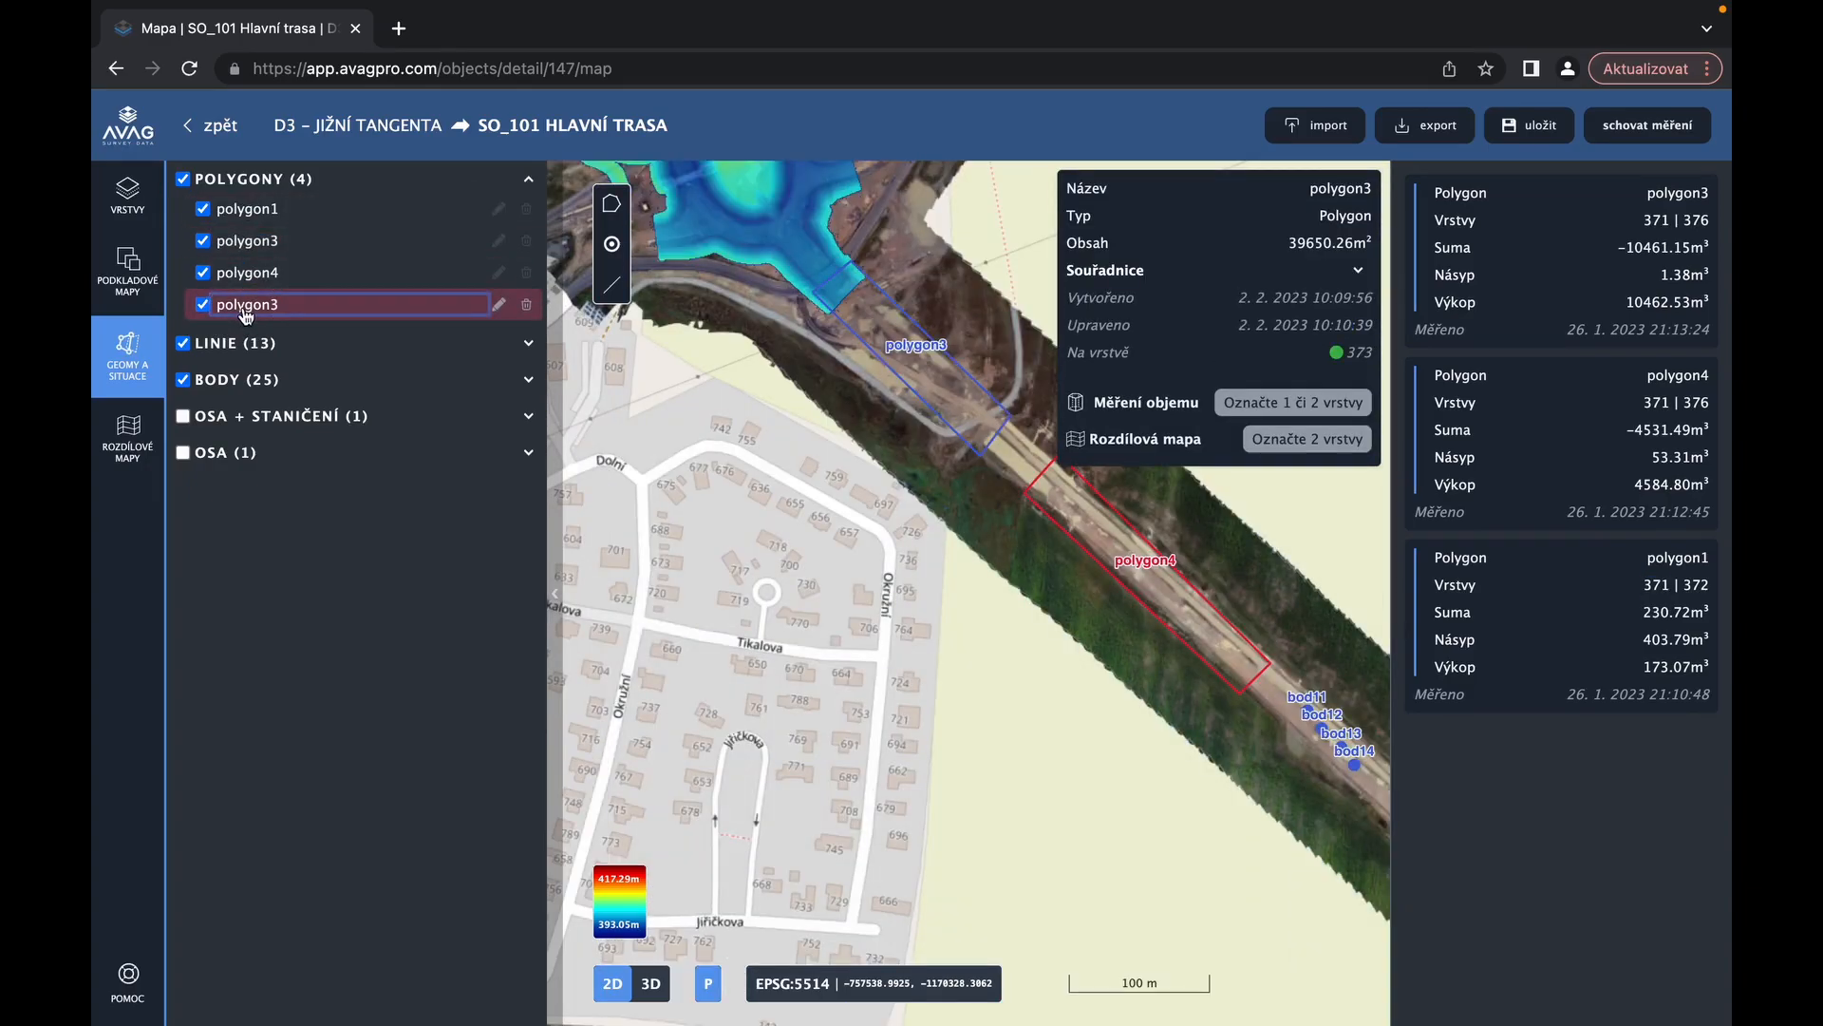
click(530, 348)
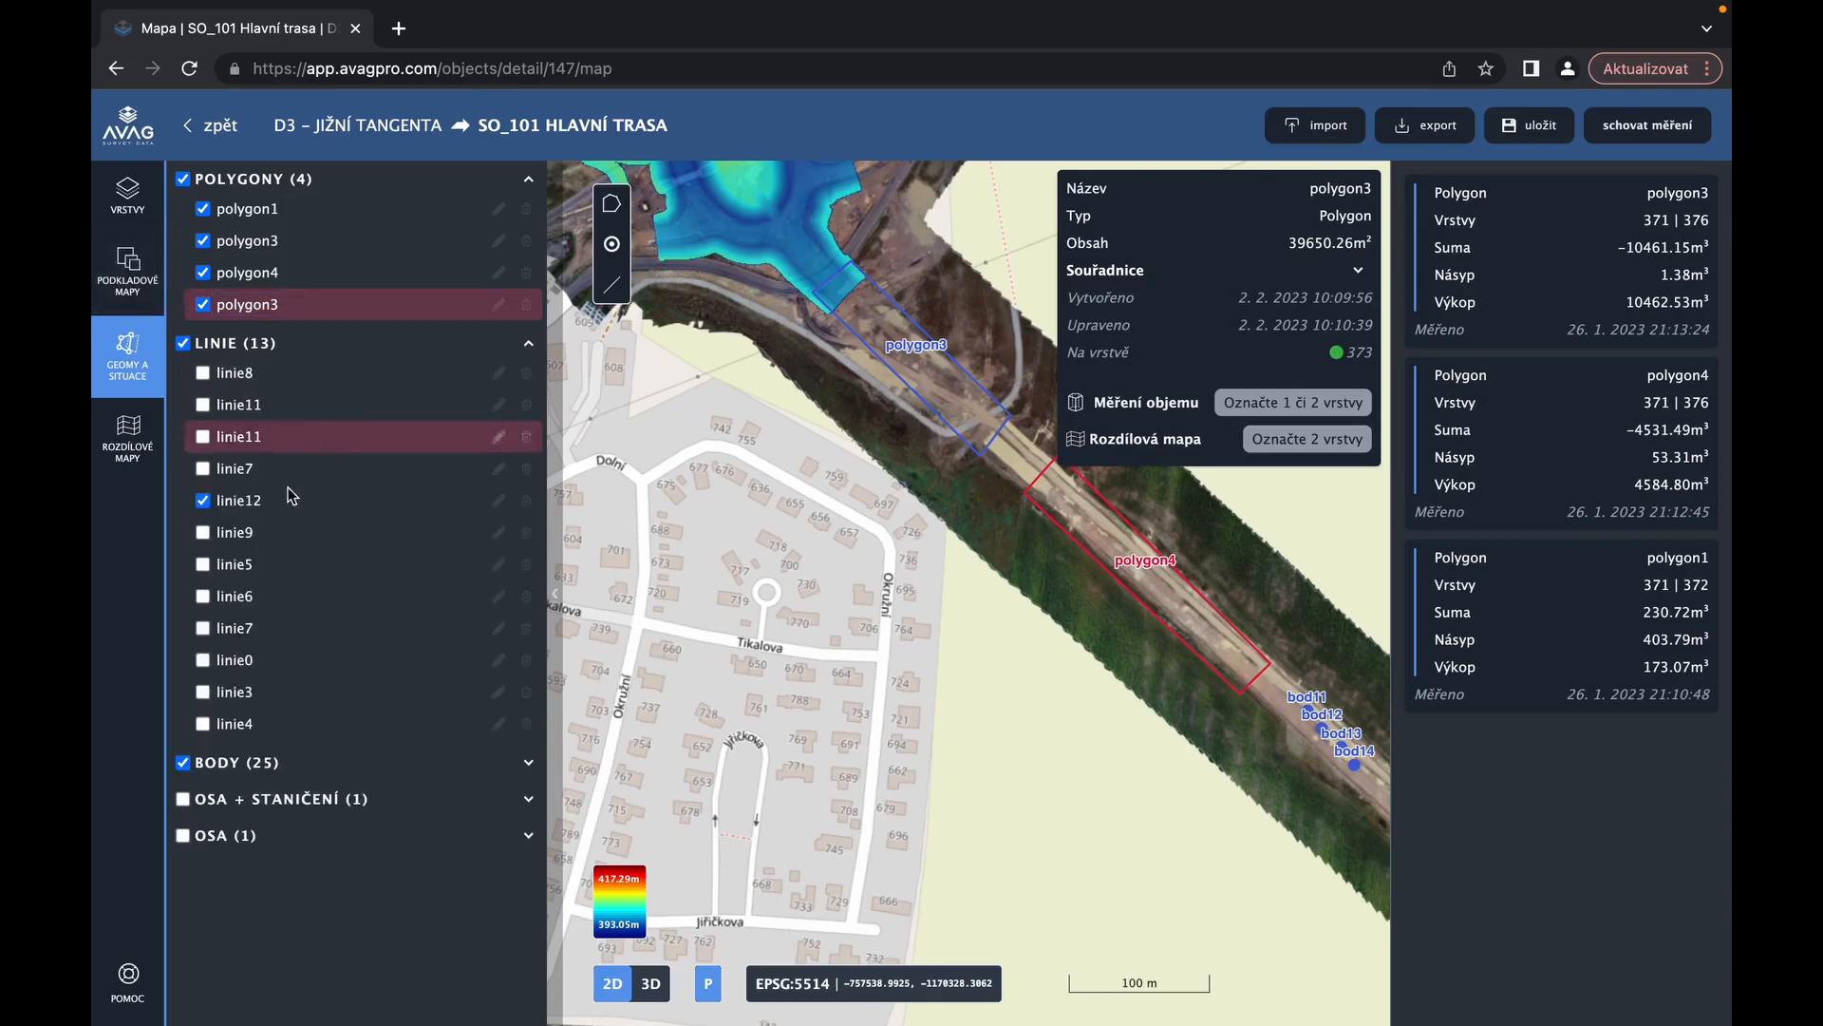
click(249, 377)
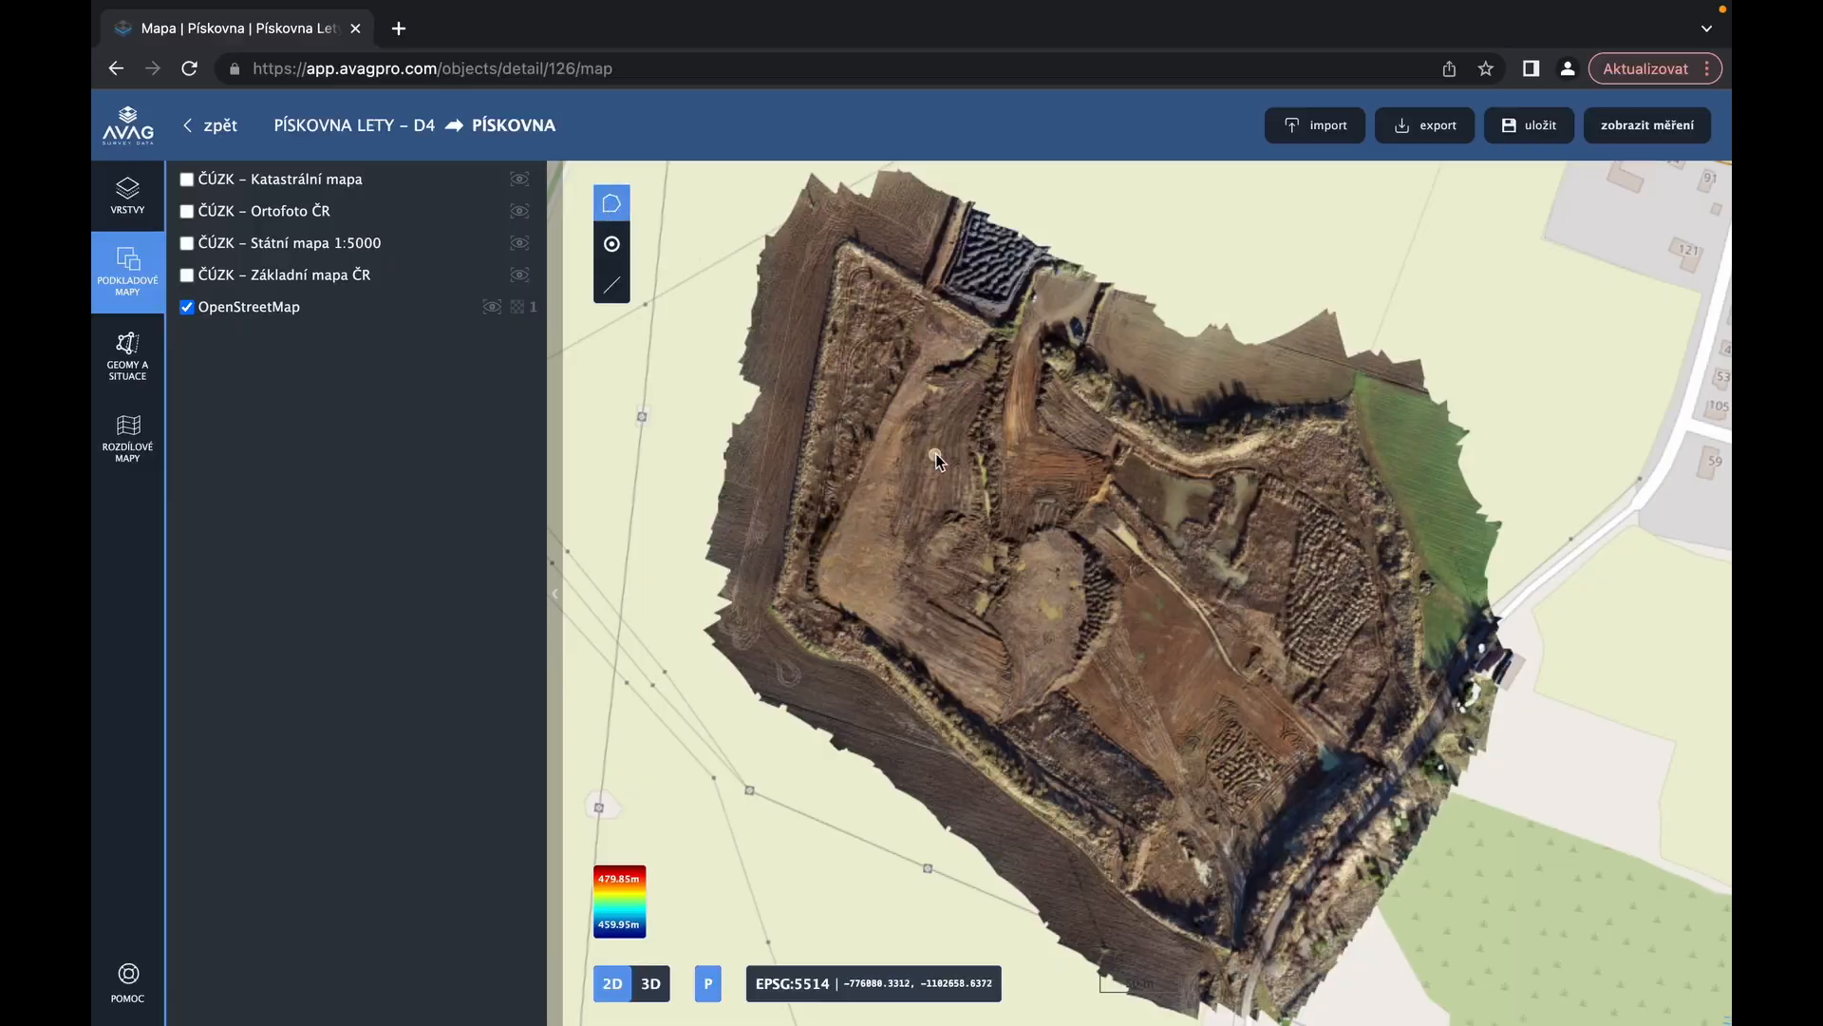
Draw a polygon of about 1515 m² around the edge of the elongated, ridged material heap in the Pískovna object
scroll(1100, 614, up, 5)
scroll(1099, 614, up, 2)
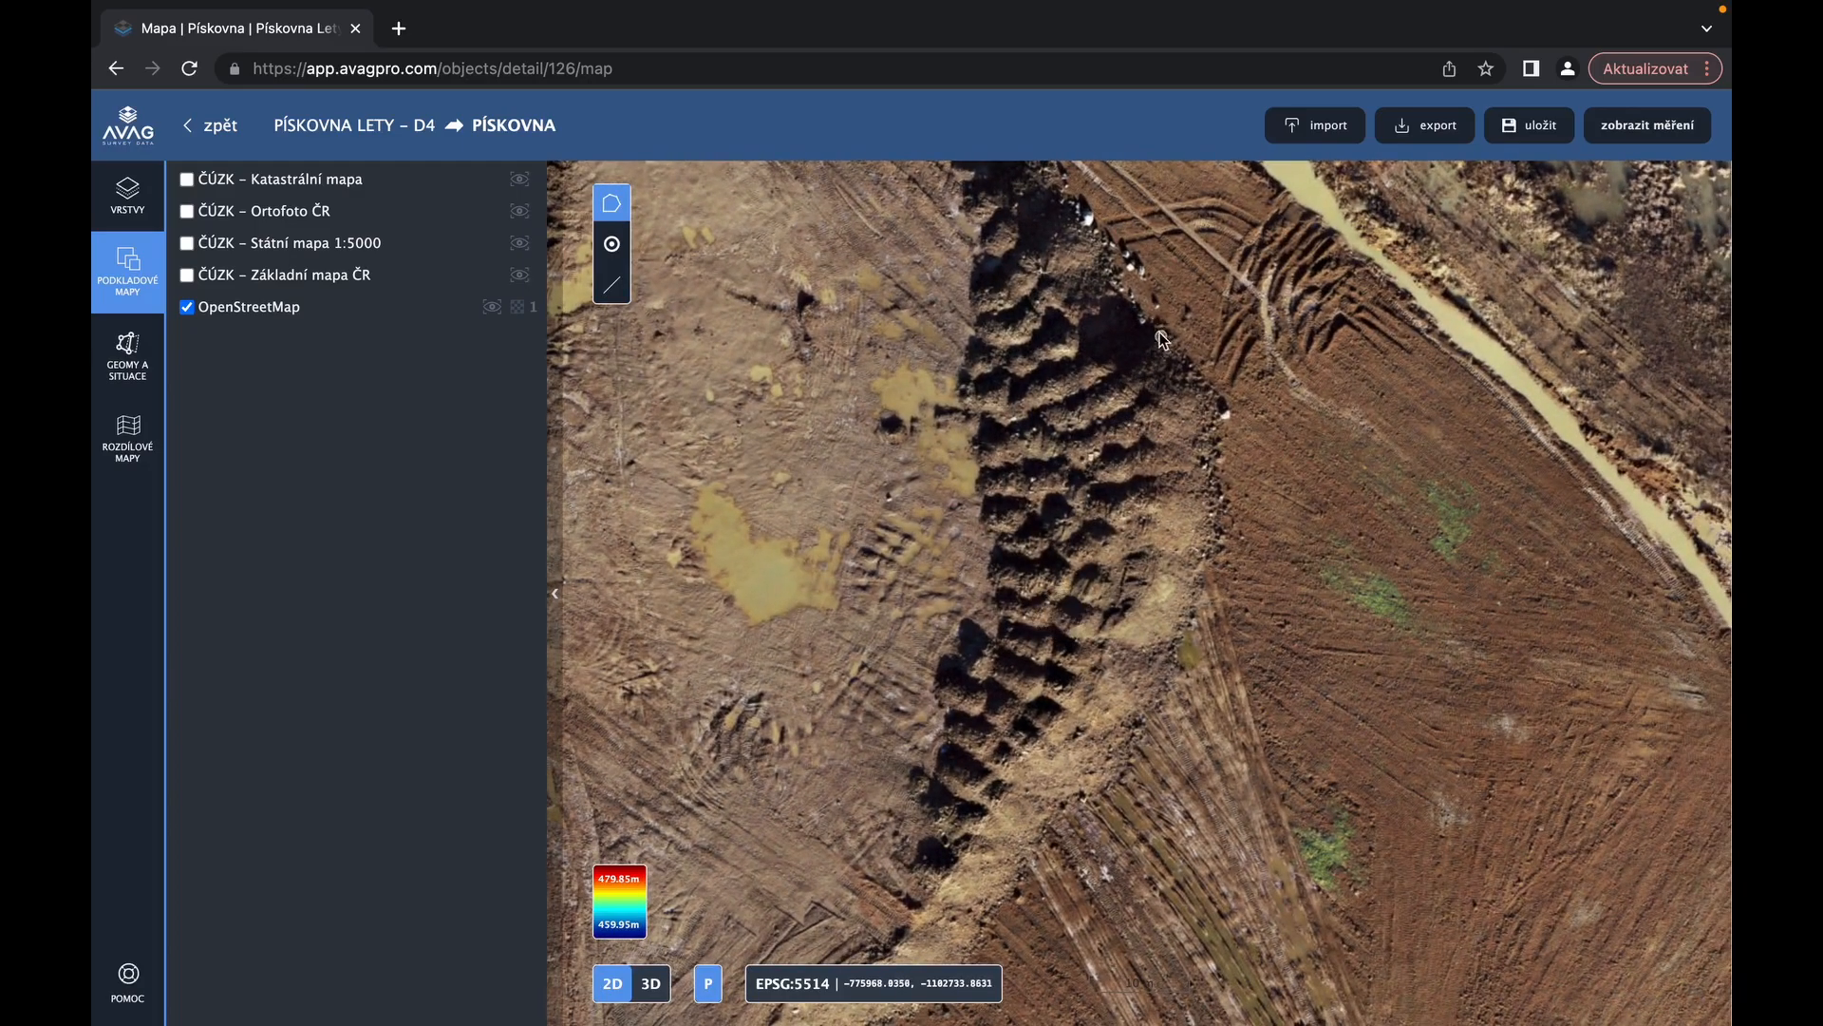
click(1135, 302)
click(1209, 382)
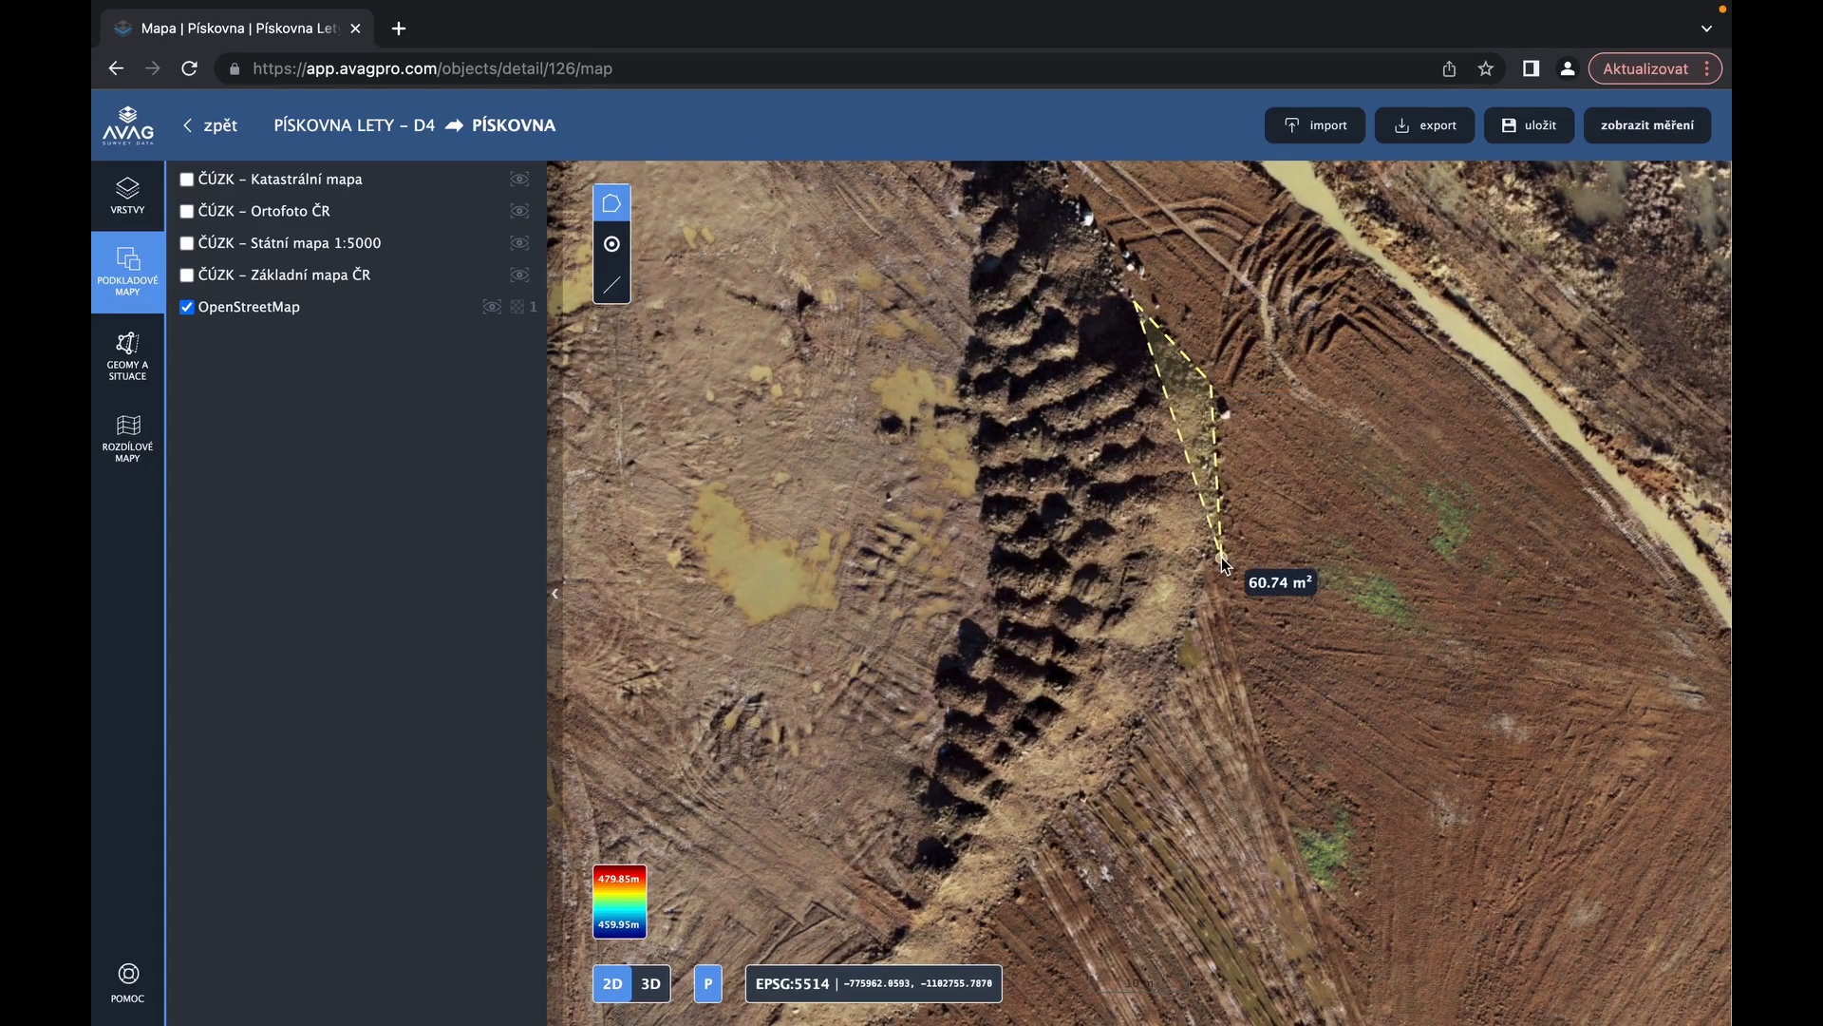
click(1222, 557)
click(1117, 809)
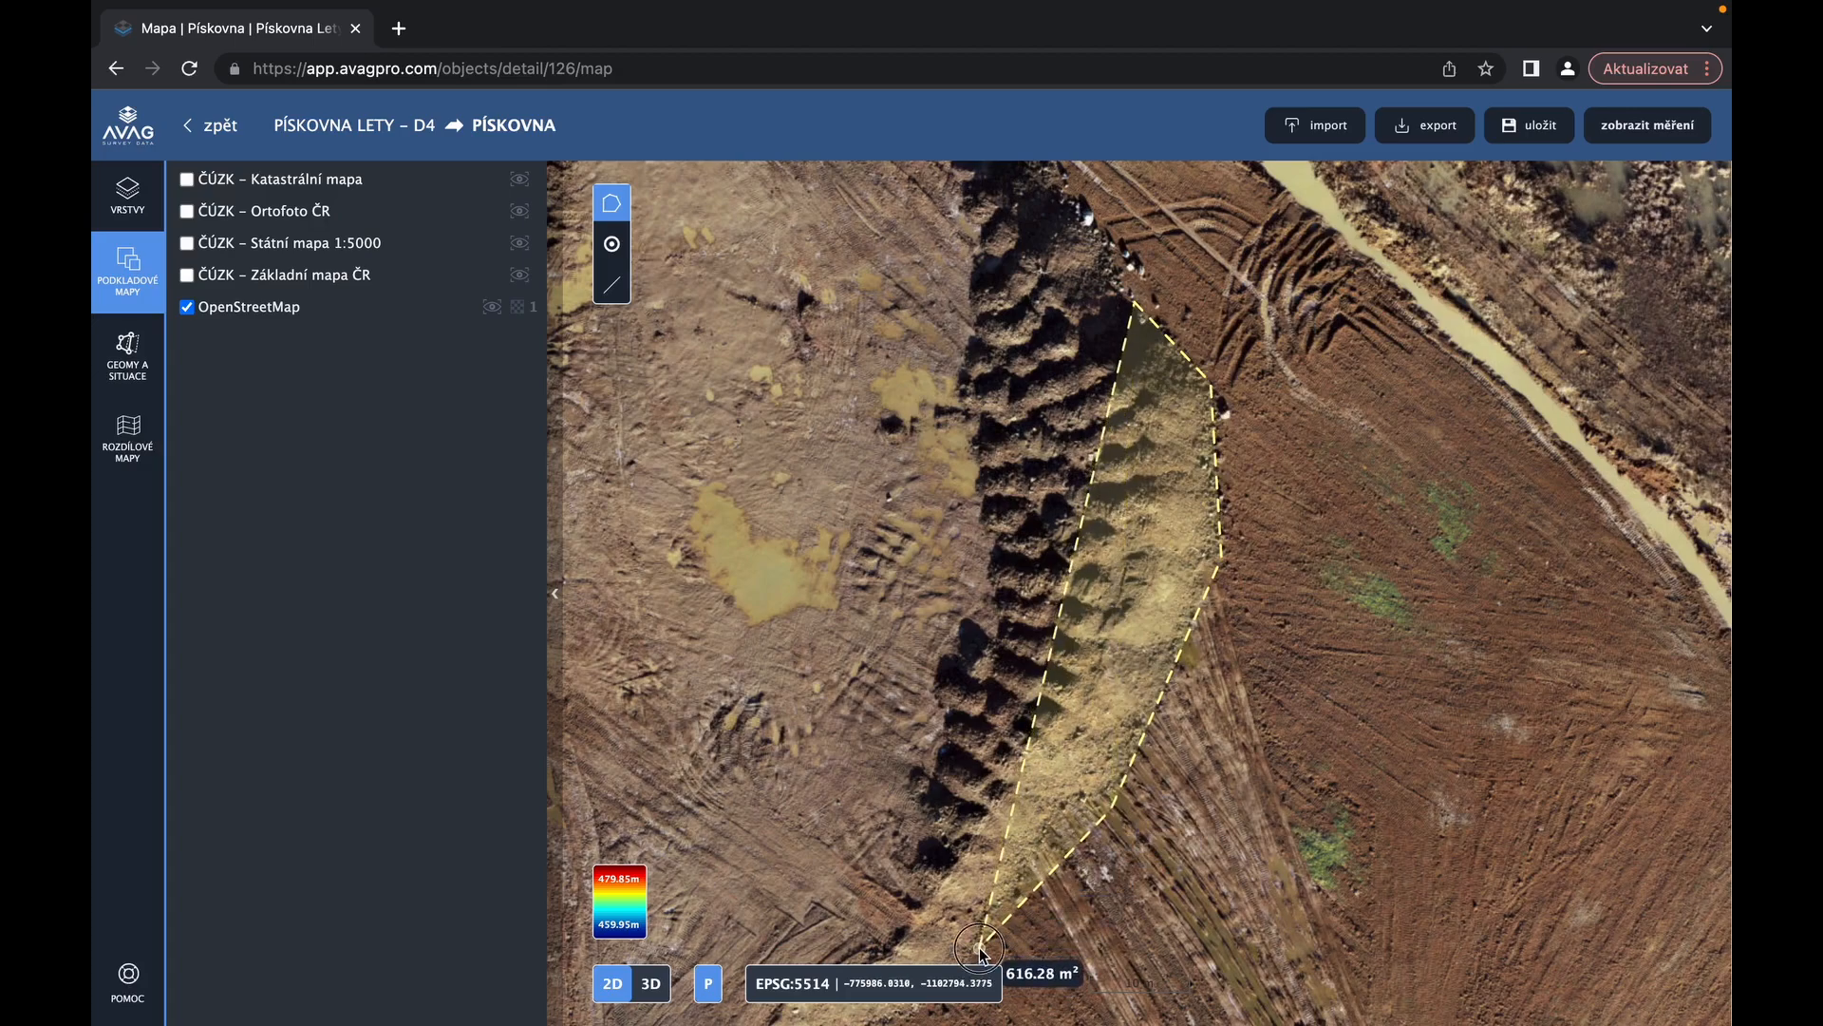
click(982, 950)
click(892, 917)
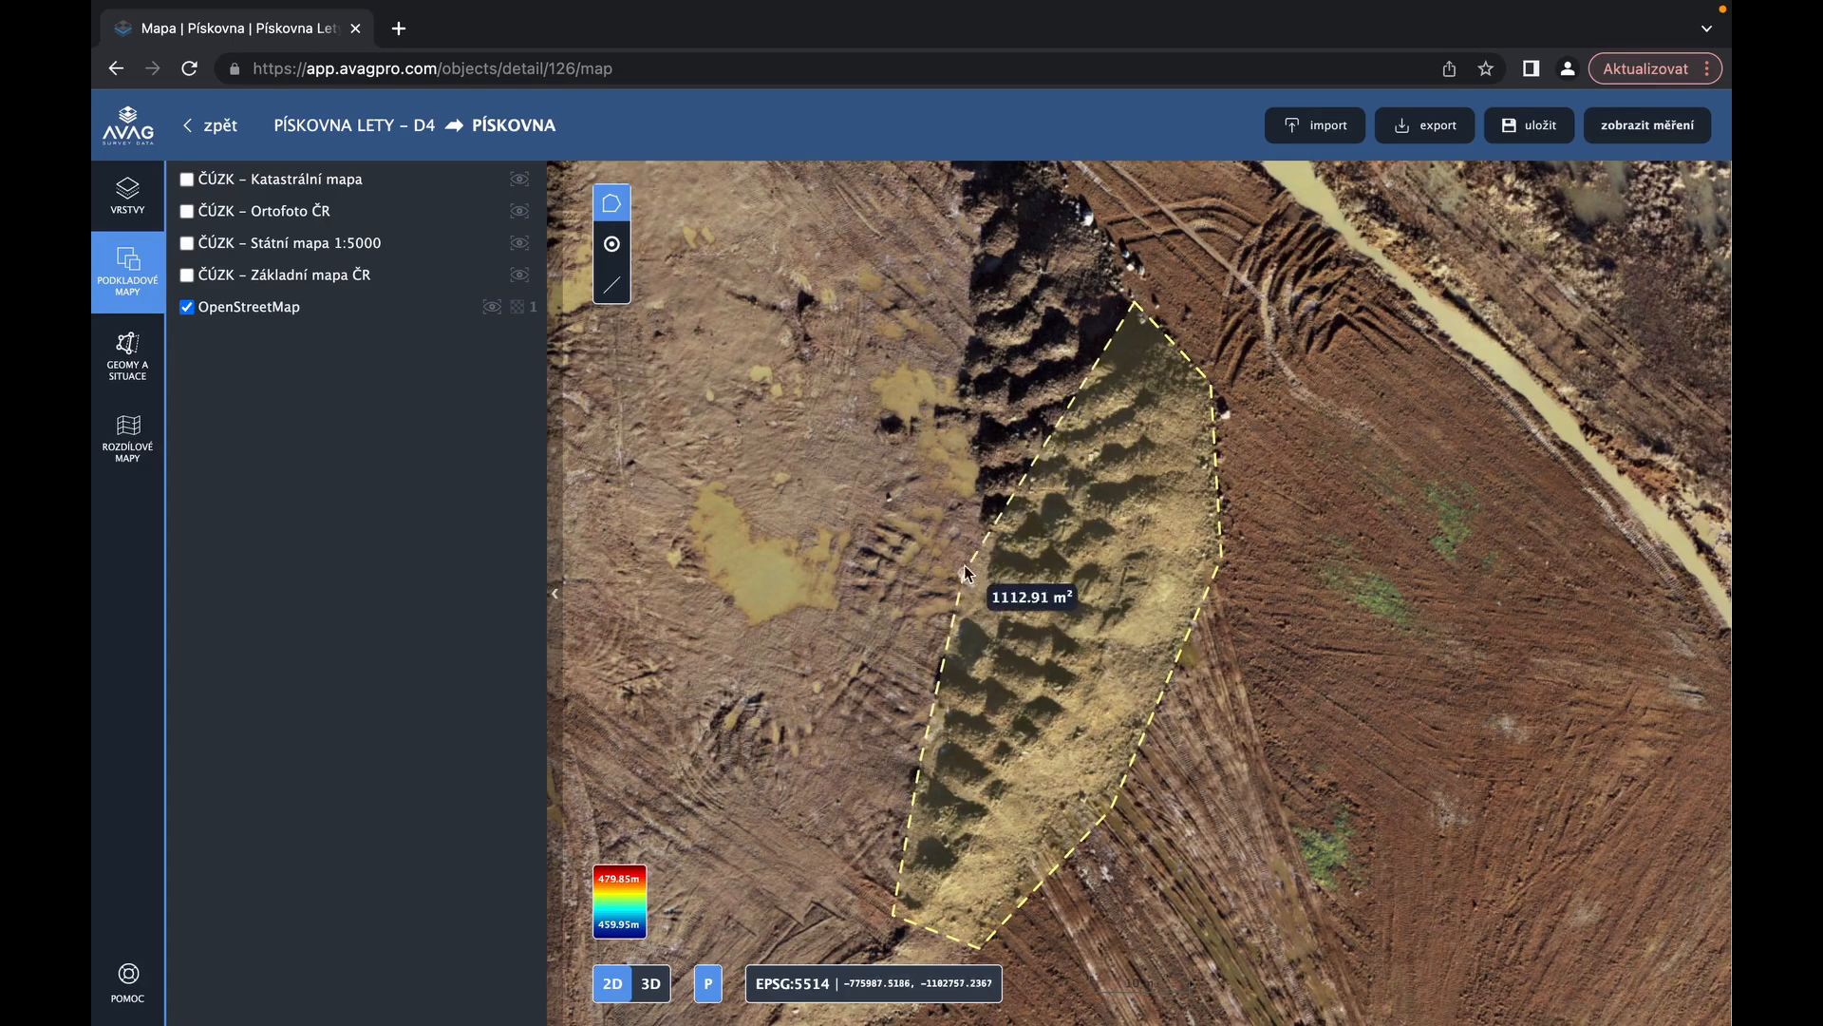
click(981, 518)
click(956, 190)
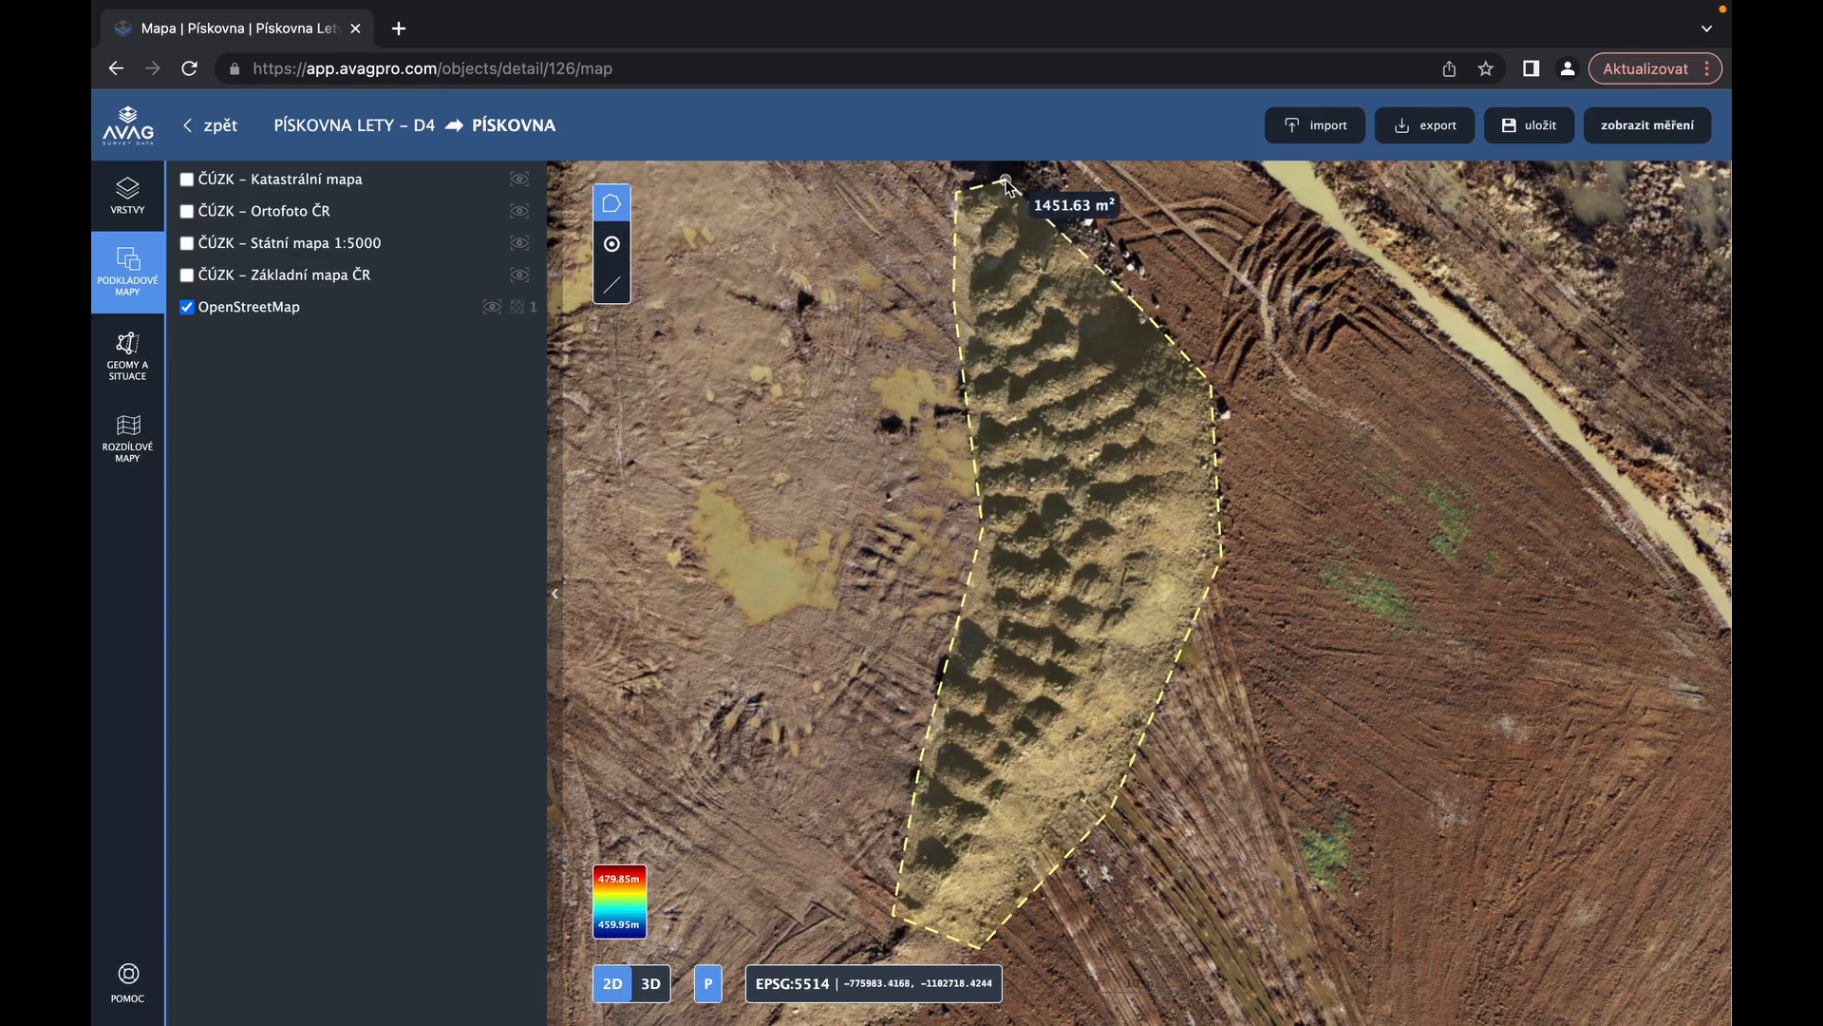
drag(1006, 180, 955, 406)
click(955, 368)
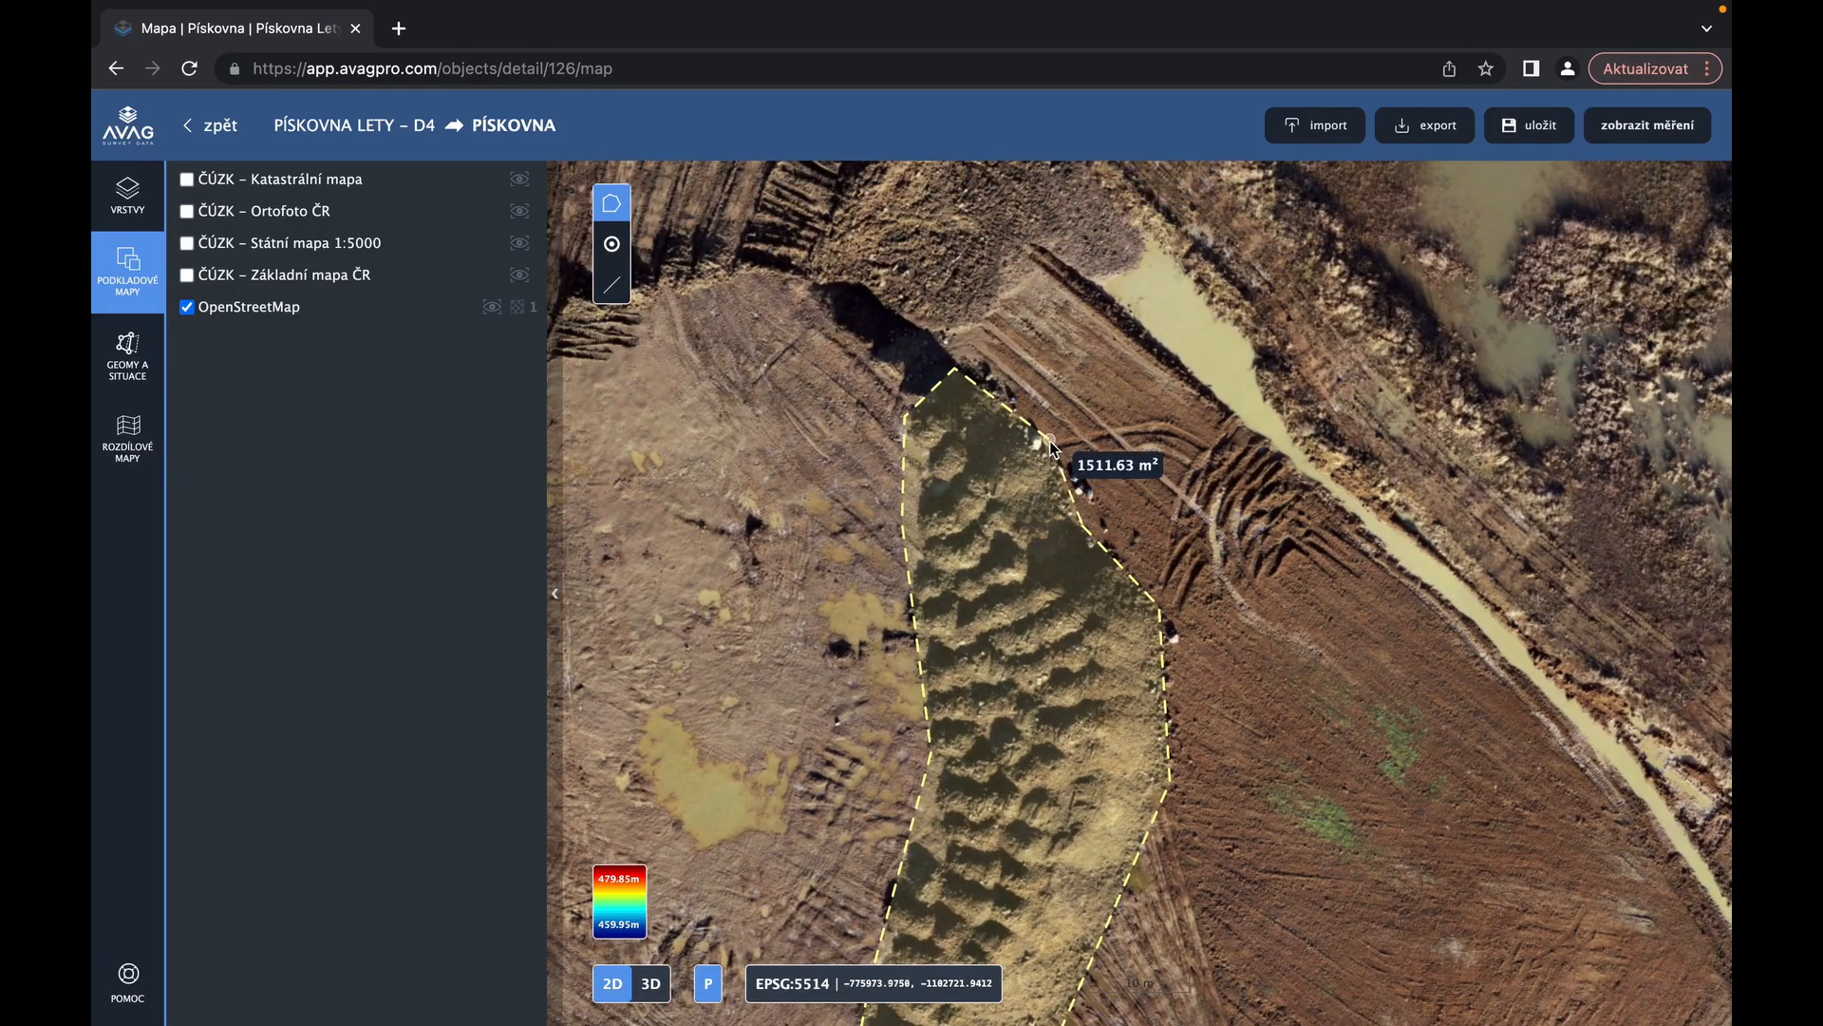
click(1068, 466)
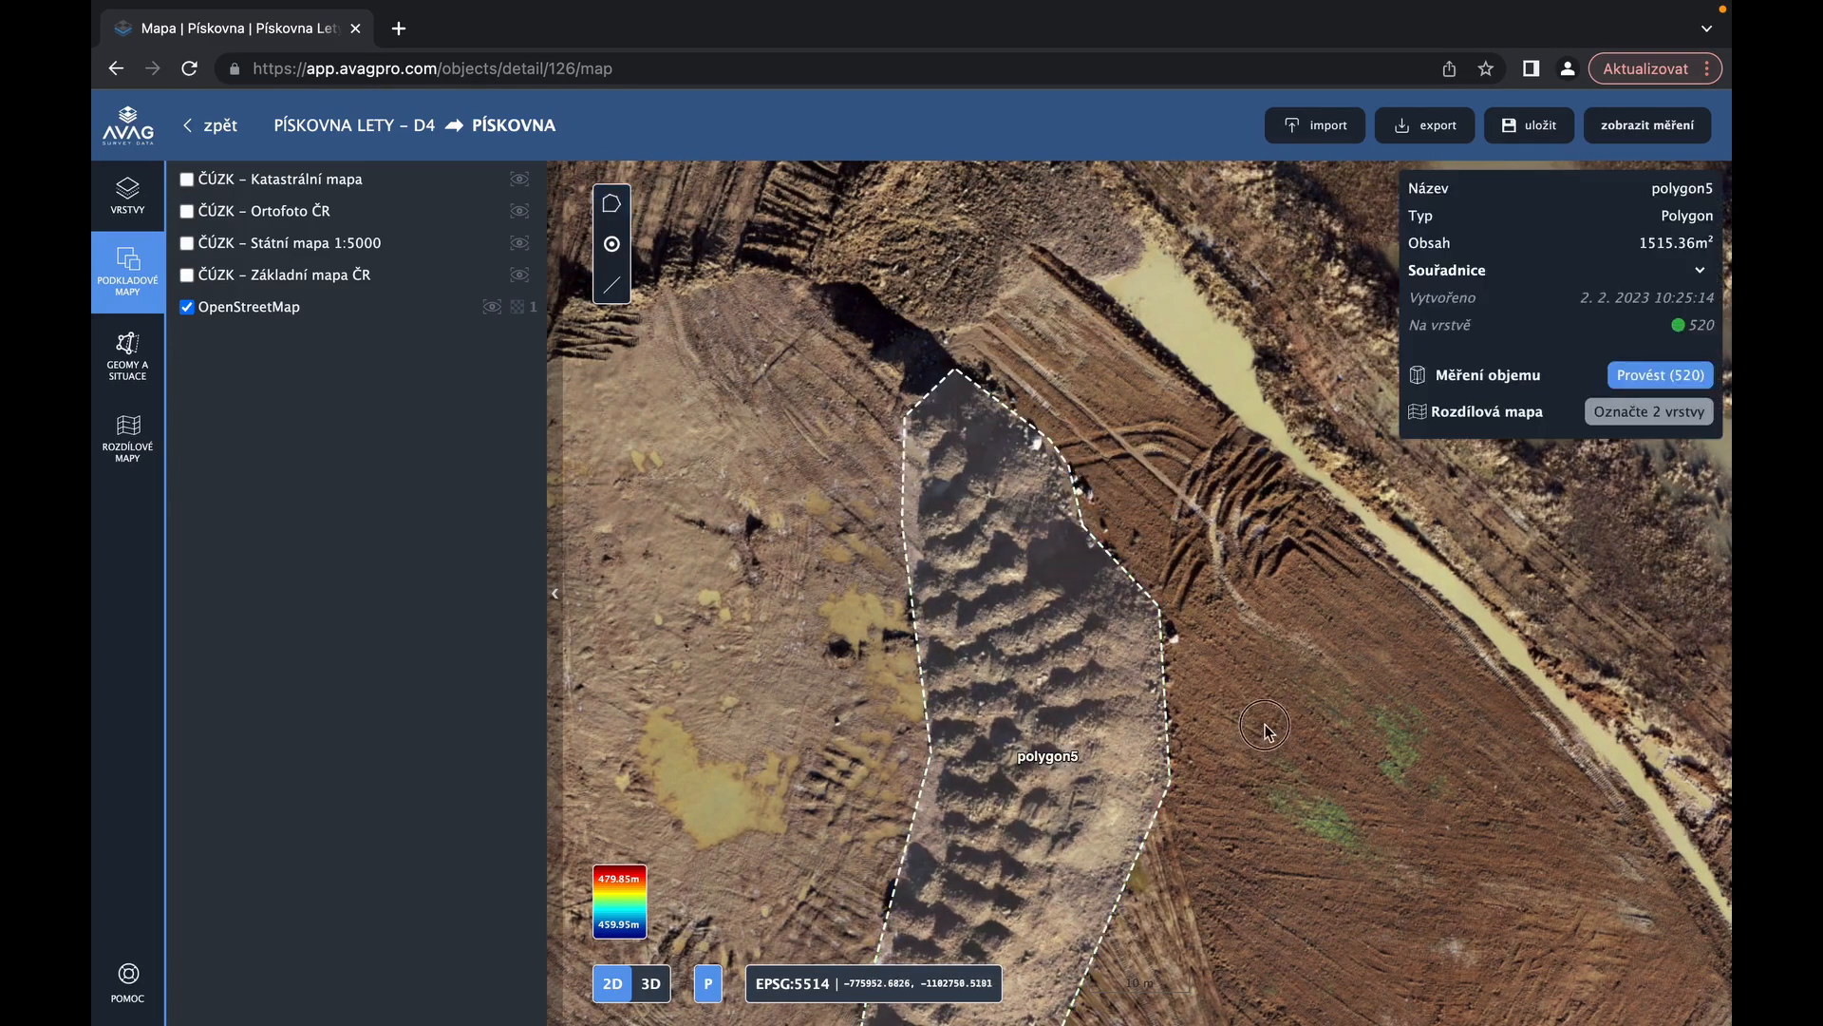
Calculate the volume of the heap polygon on the 2023/01/16 VI. nálet (520) layer
drag(1265, 731, 1255, 549)
click(143, 209)
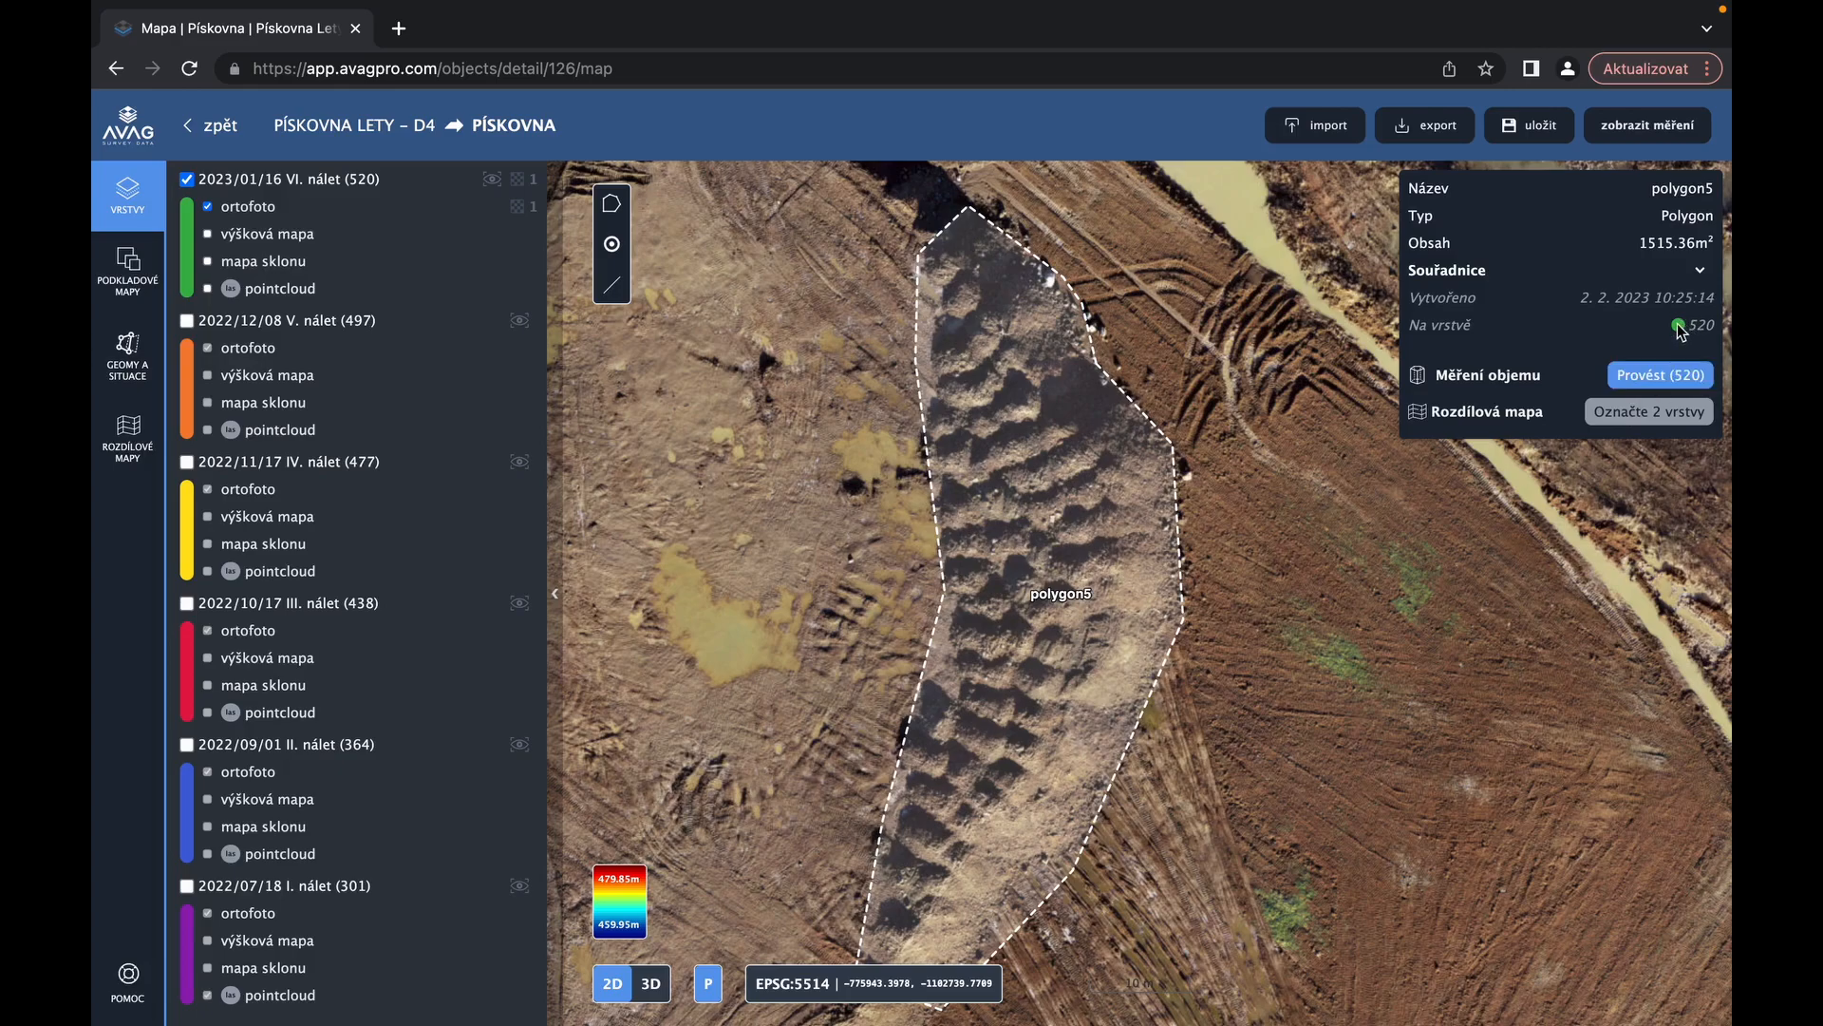
click(1261, 583)
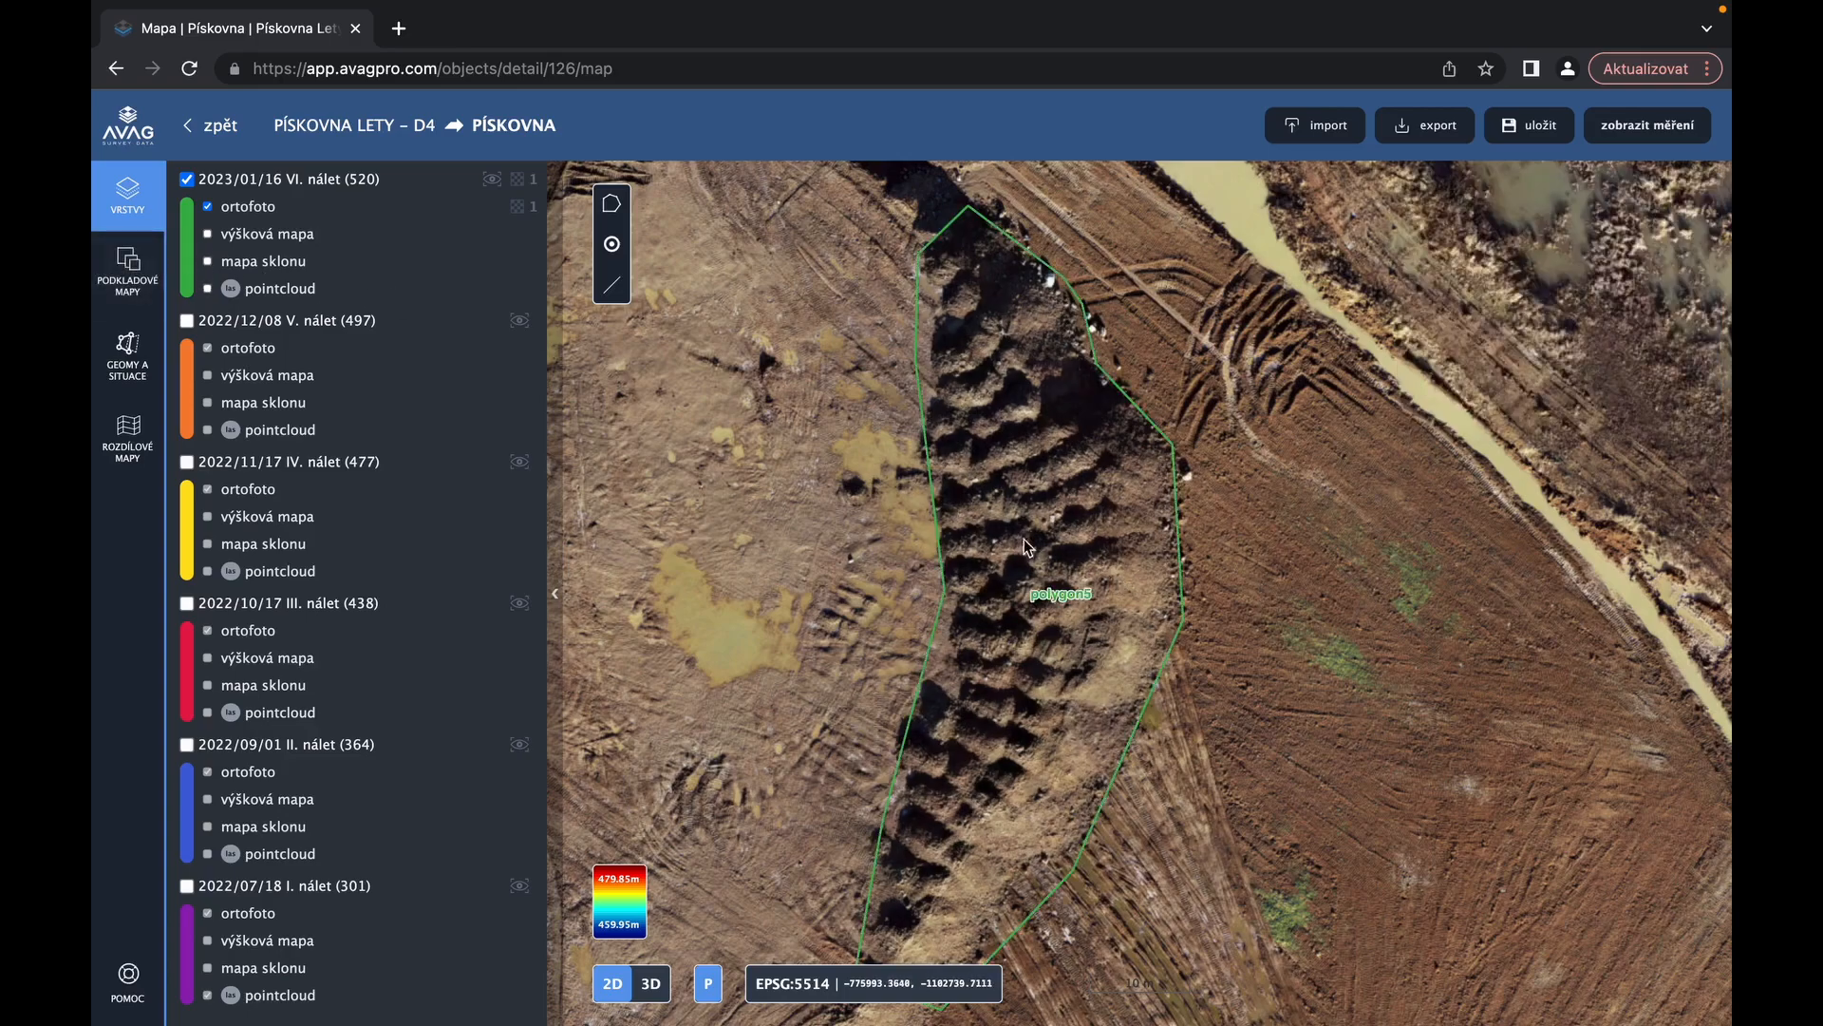
click(1102, 550)
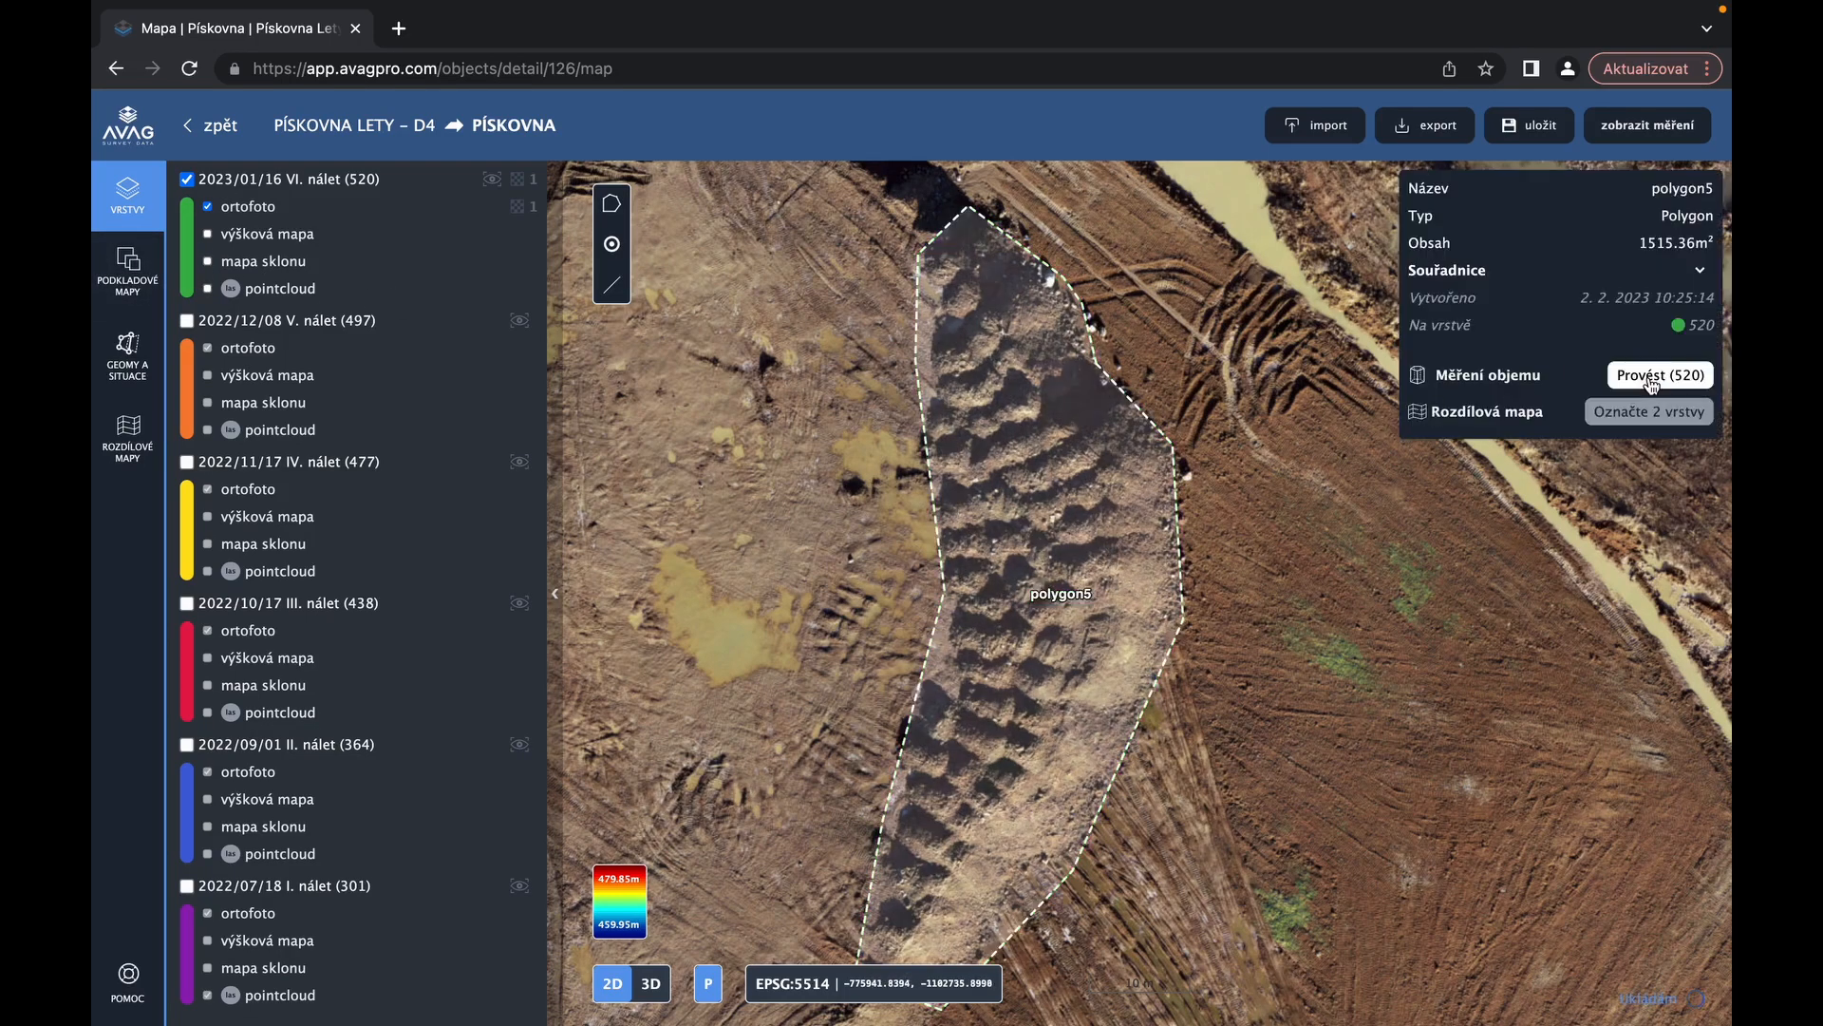
click(1650, 376)
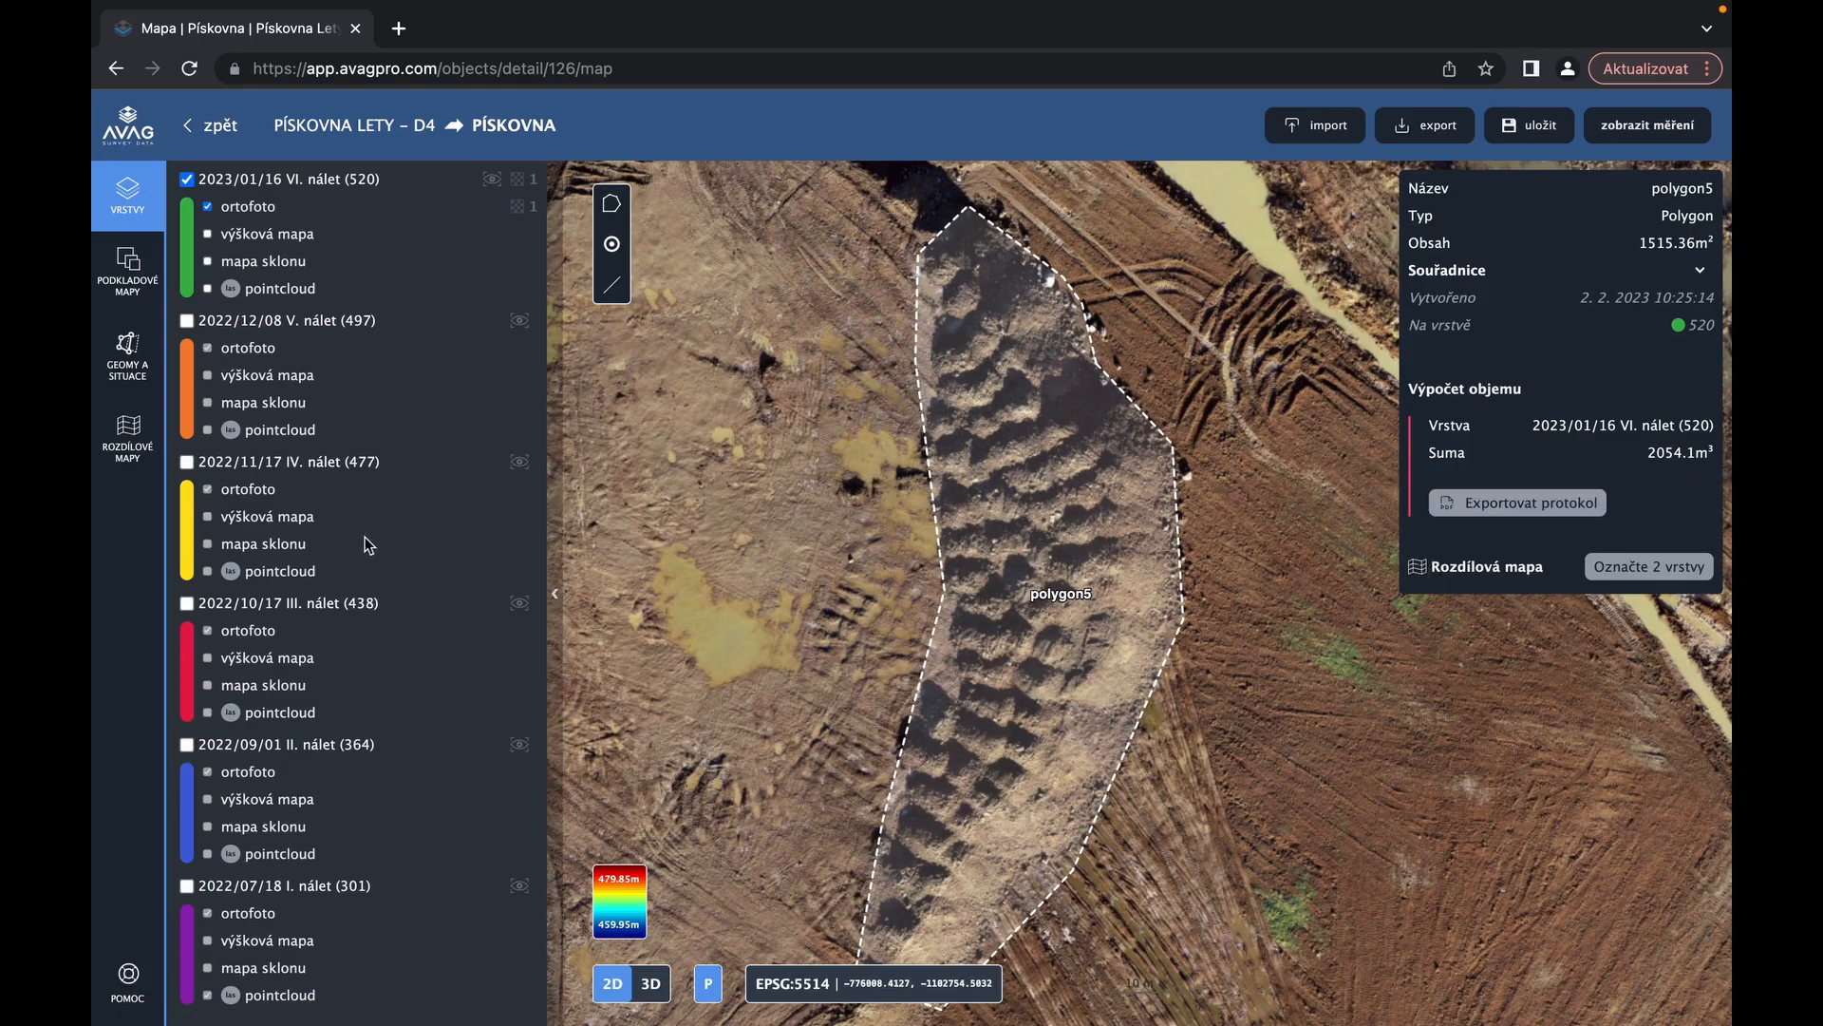
Add the 2022/07/18 I. nálet (301) layer and calculate the heap polygon's volume between layers 301 and 520
scroll(906, 587, down, 3)
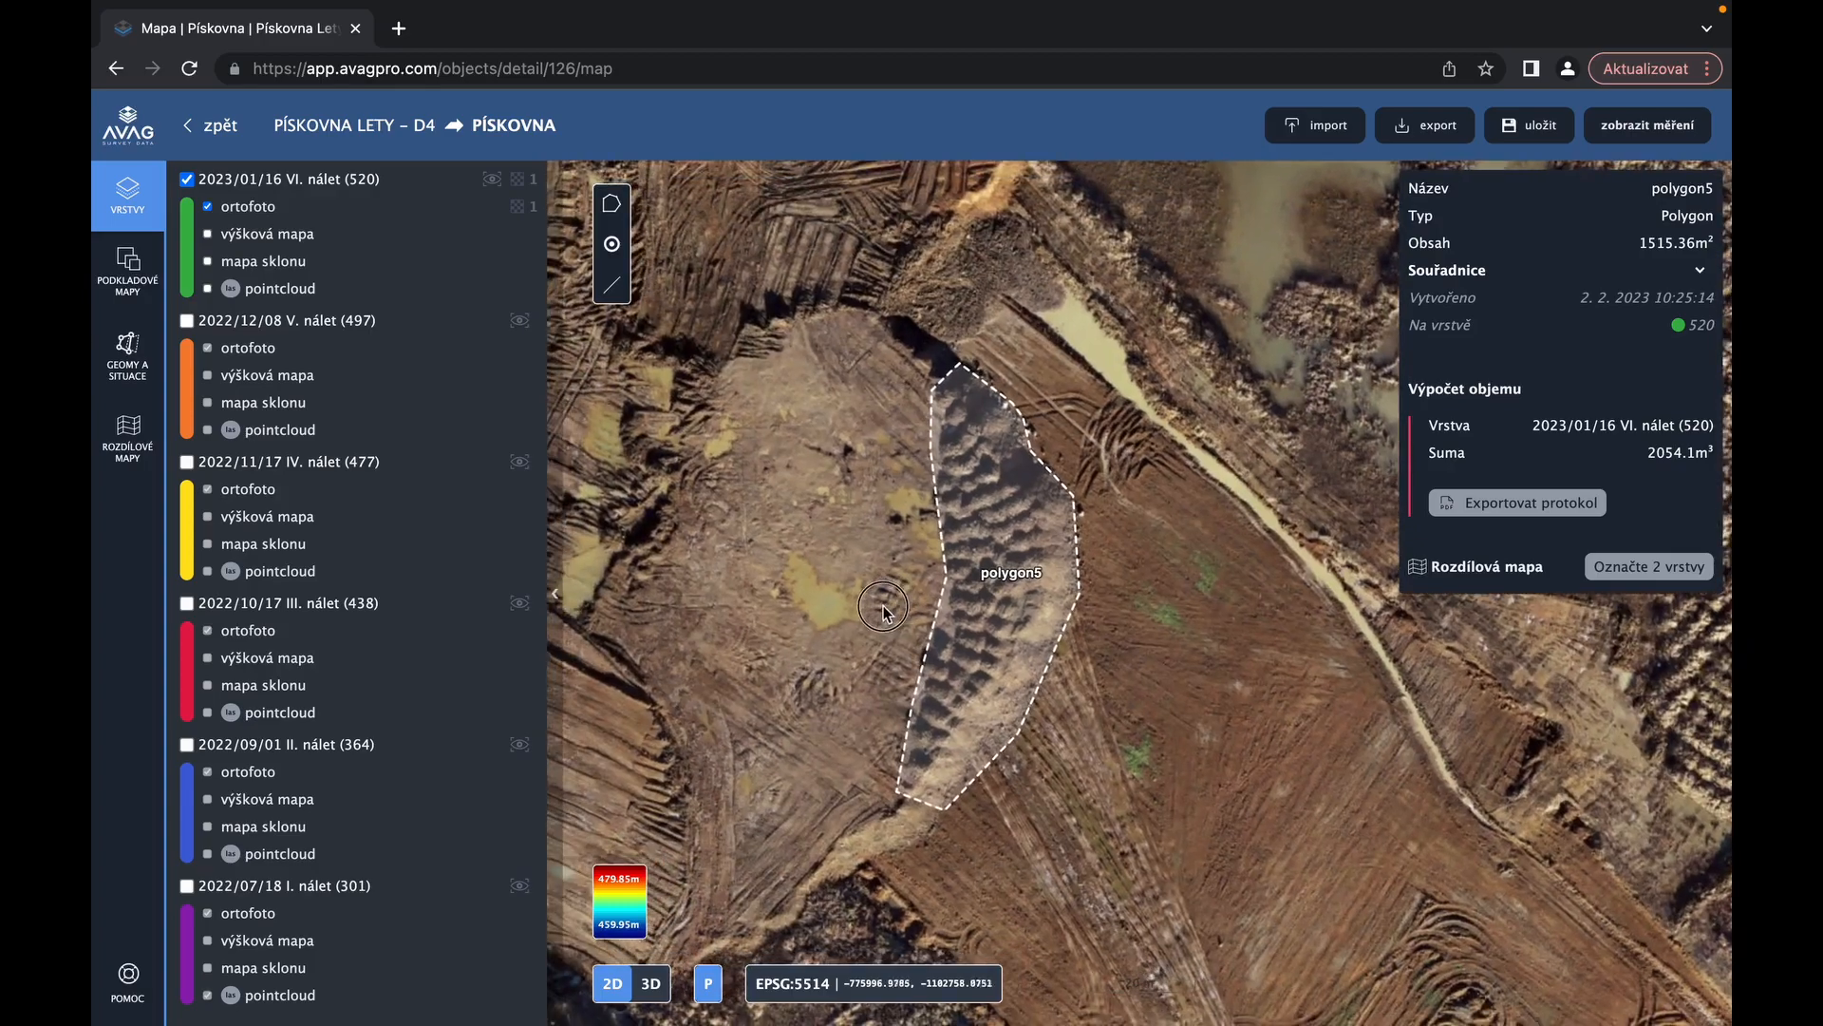
scroll(1107, 630, down, 2)
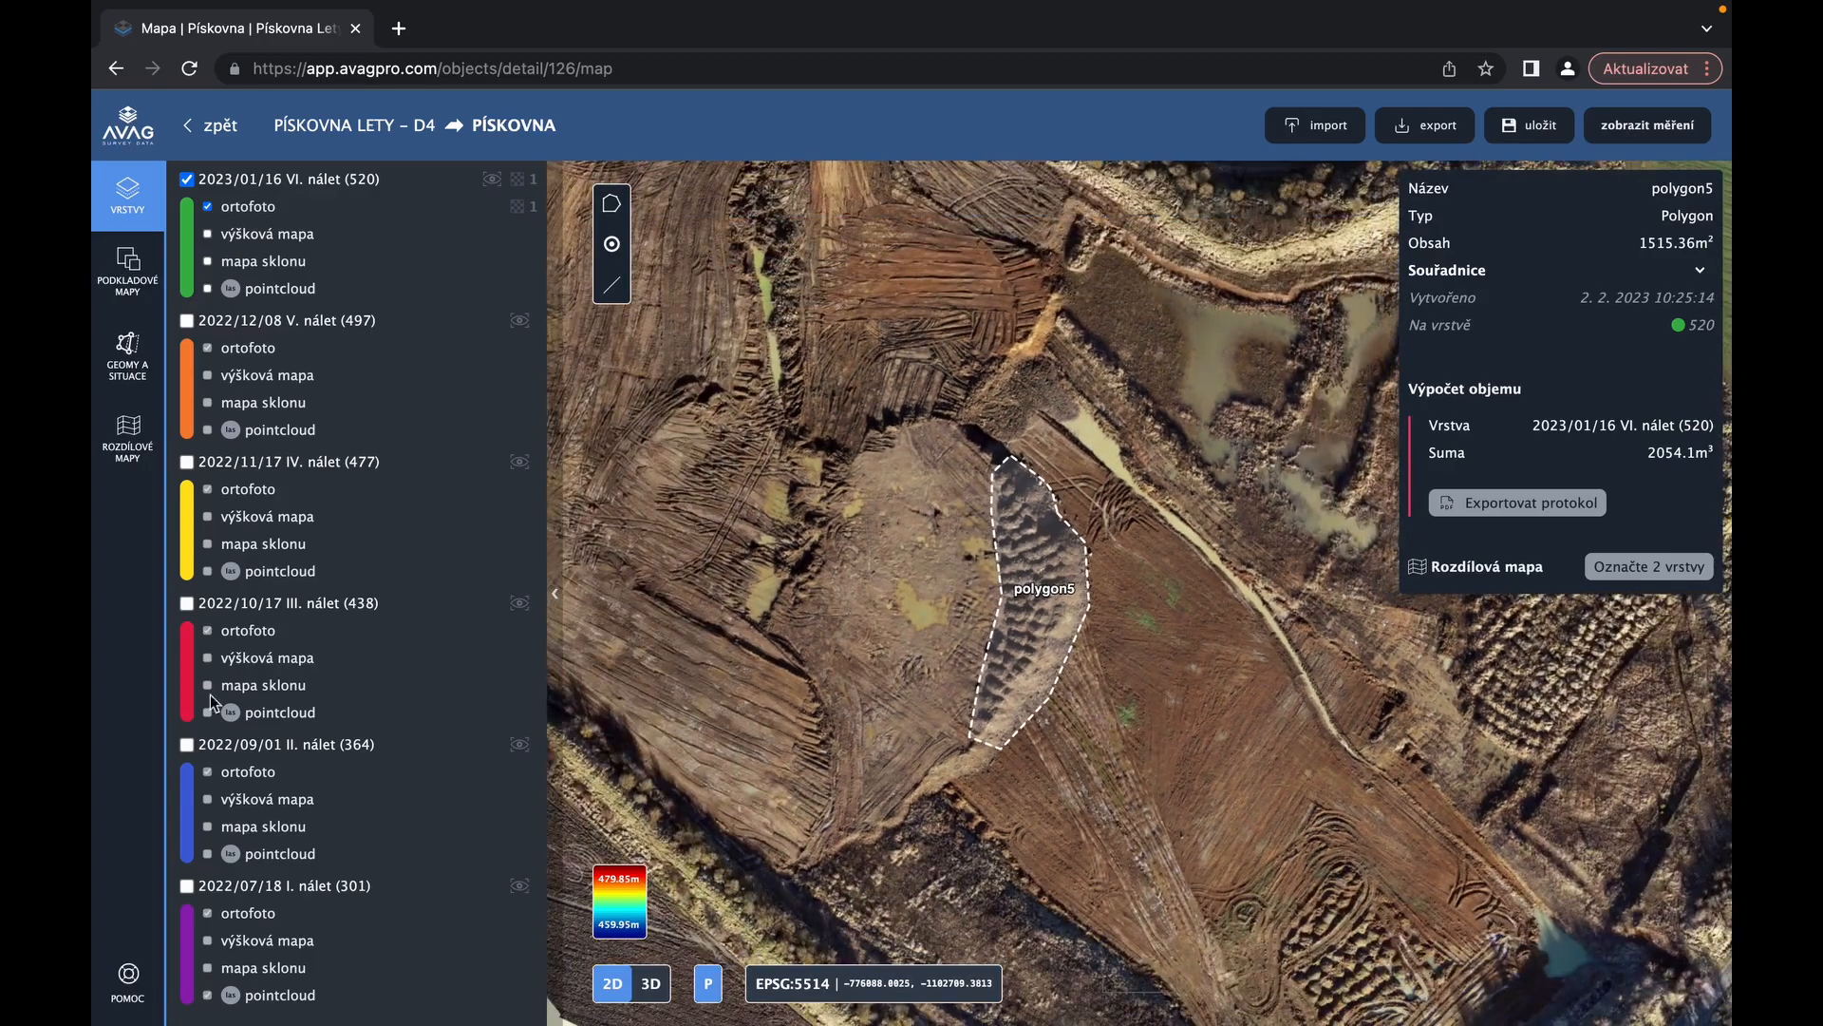
click(187, 887)
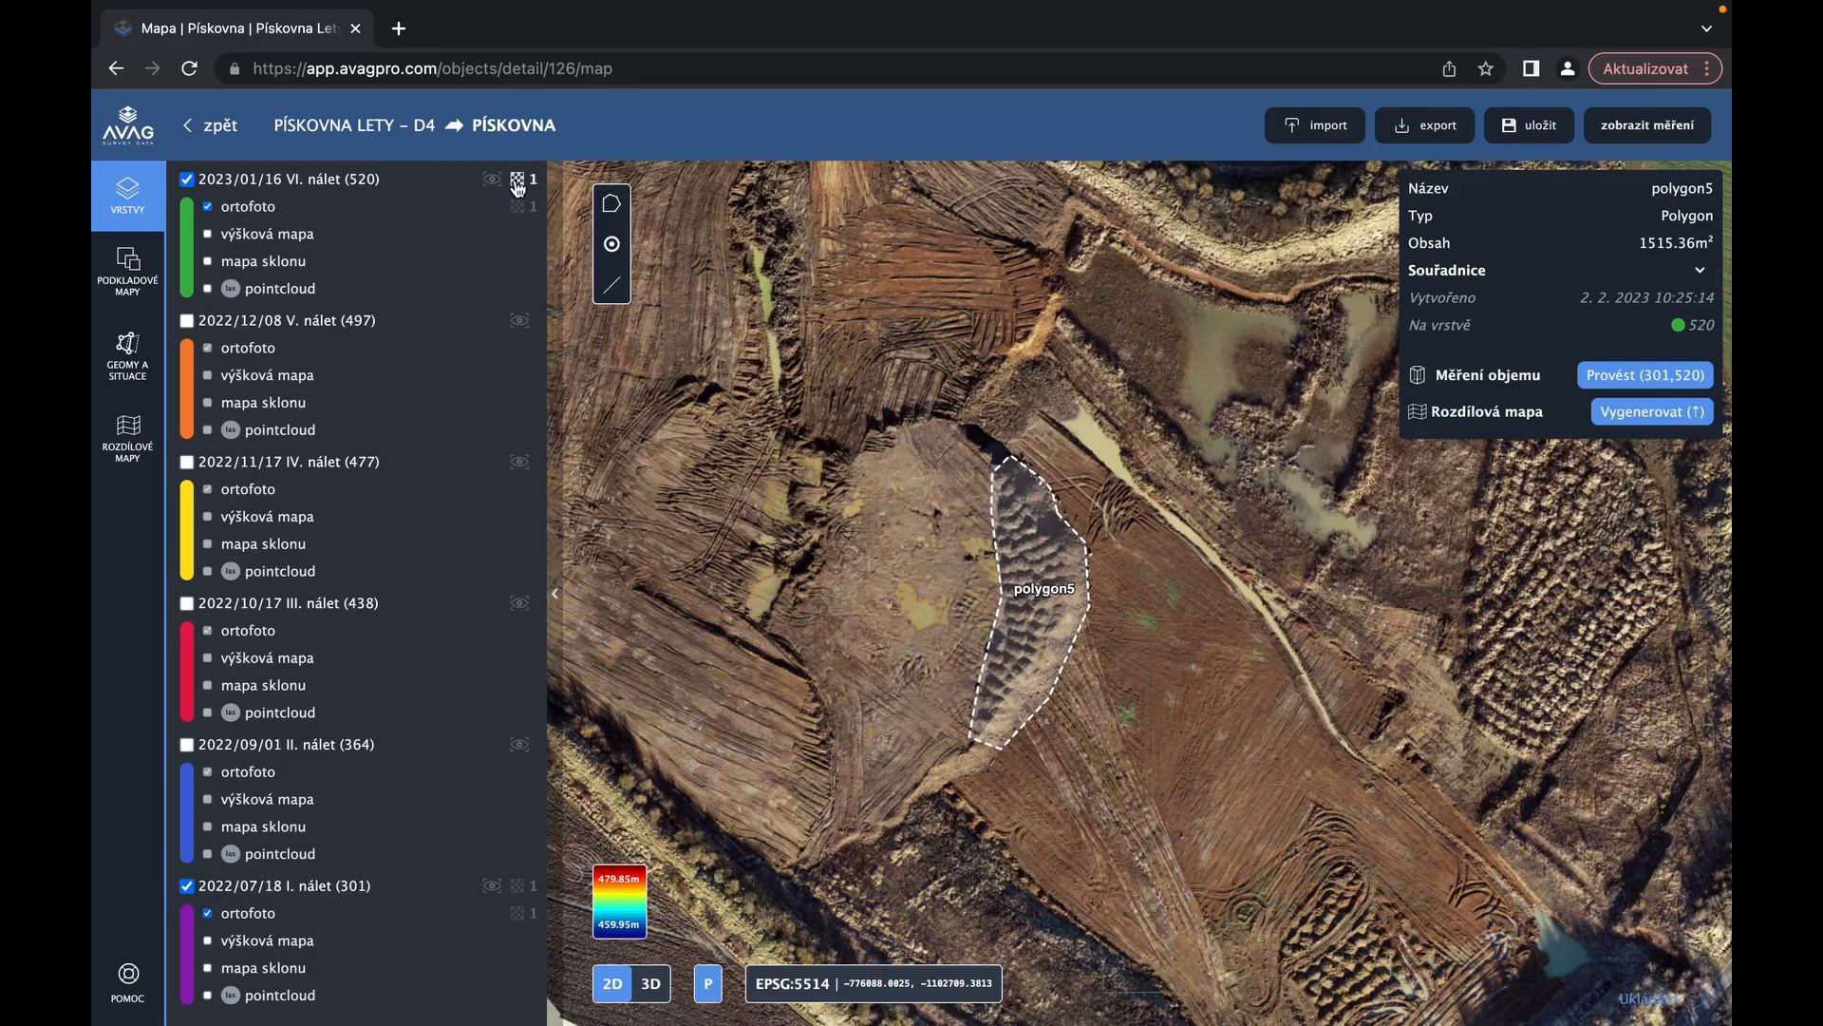
mouse_move(487, 180)
mouse_down()
mouse_move(372, 183)
mouse_move(507, 184)
mouse_up()
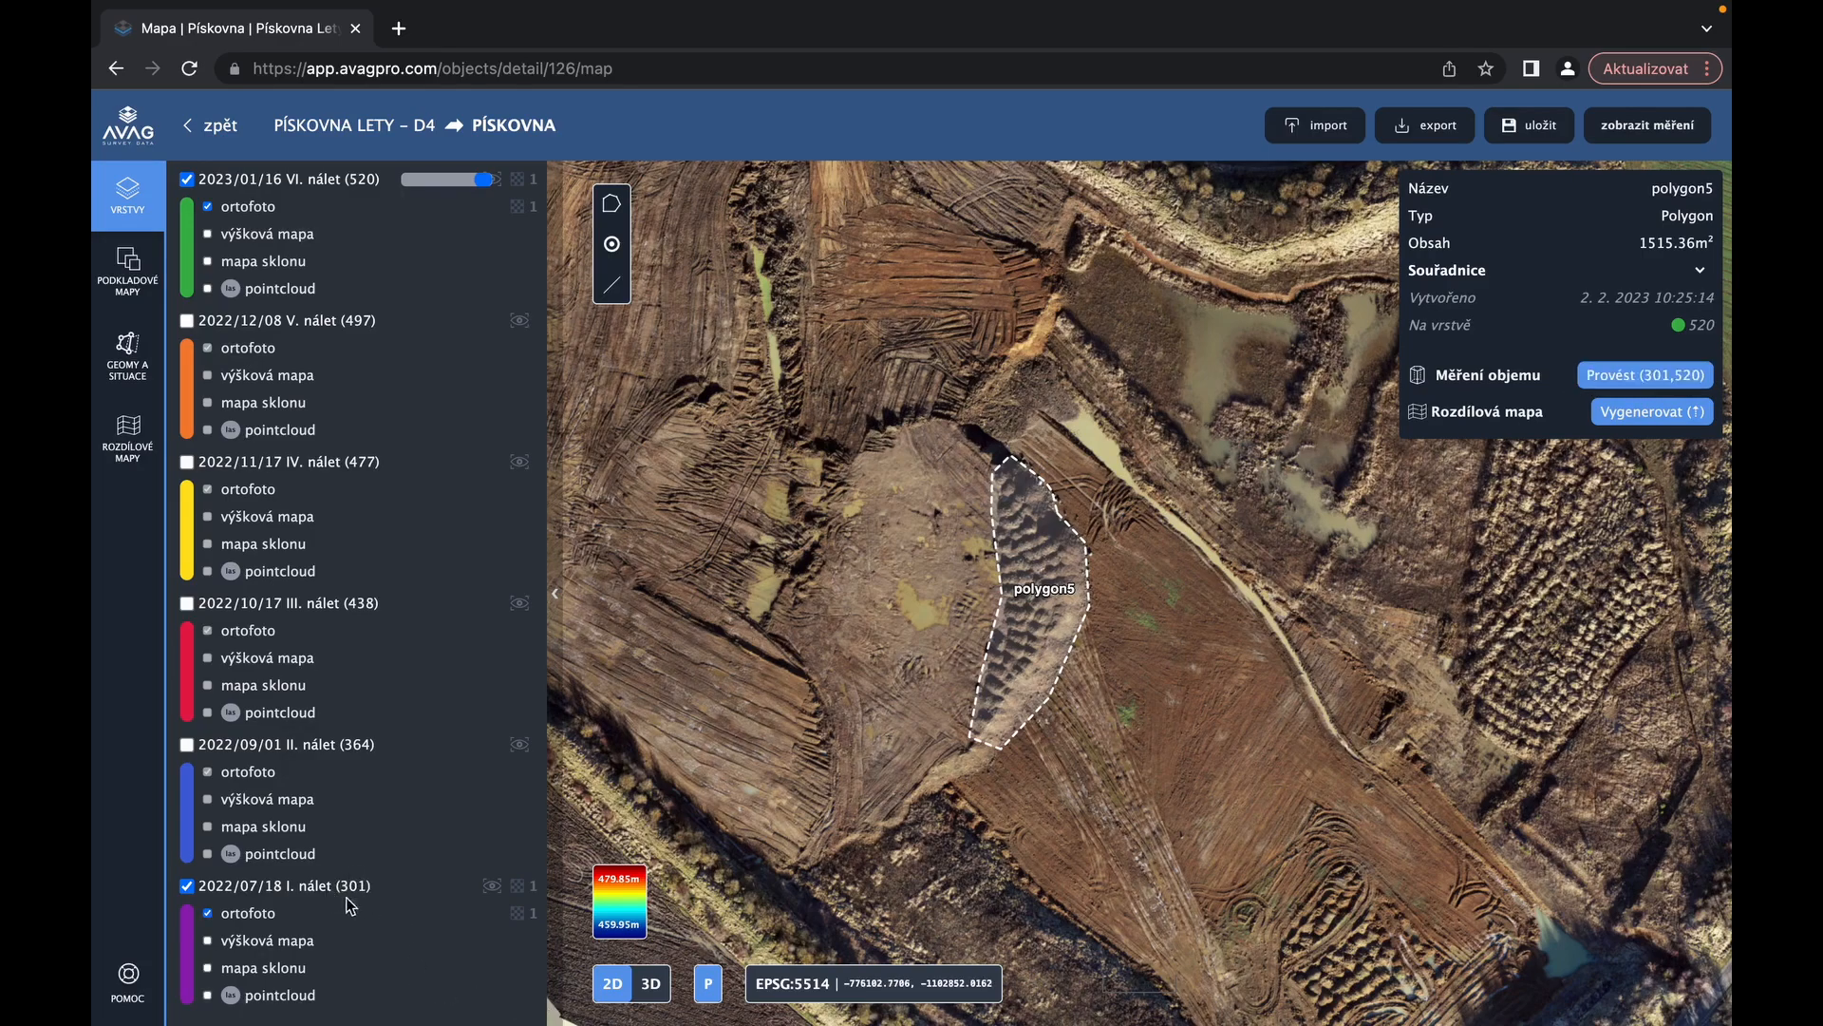
click(1616, 377)
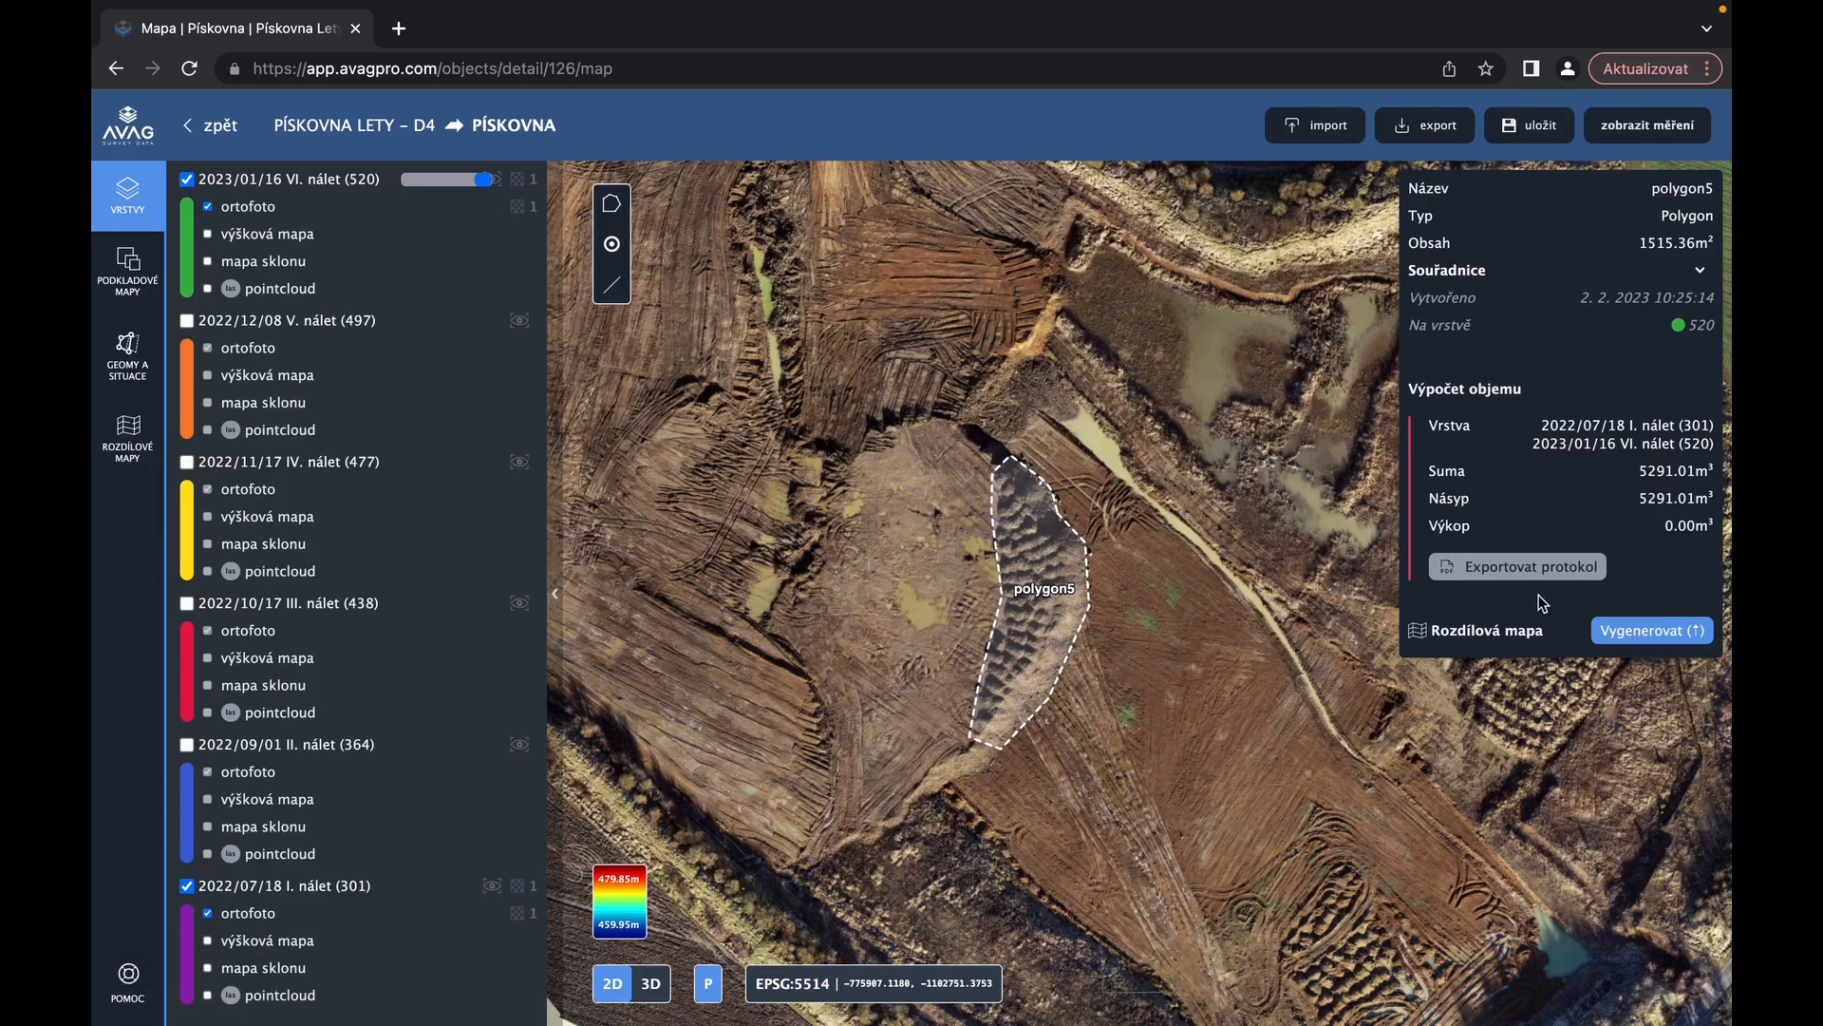
Export the volume protocol for layers 301 and 520 and review the heap polygon's entry among the saved measurements
click(1531, 568)
click(1655, 139)
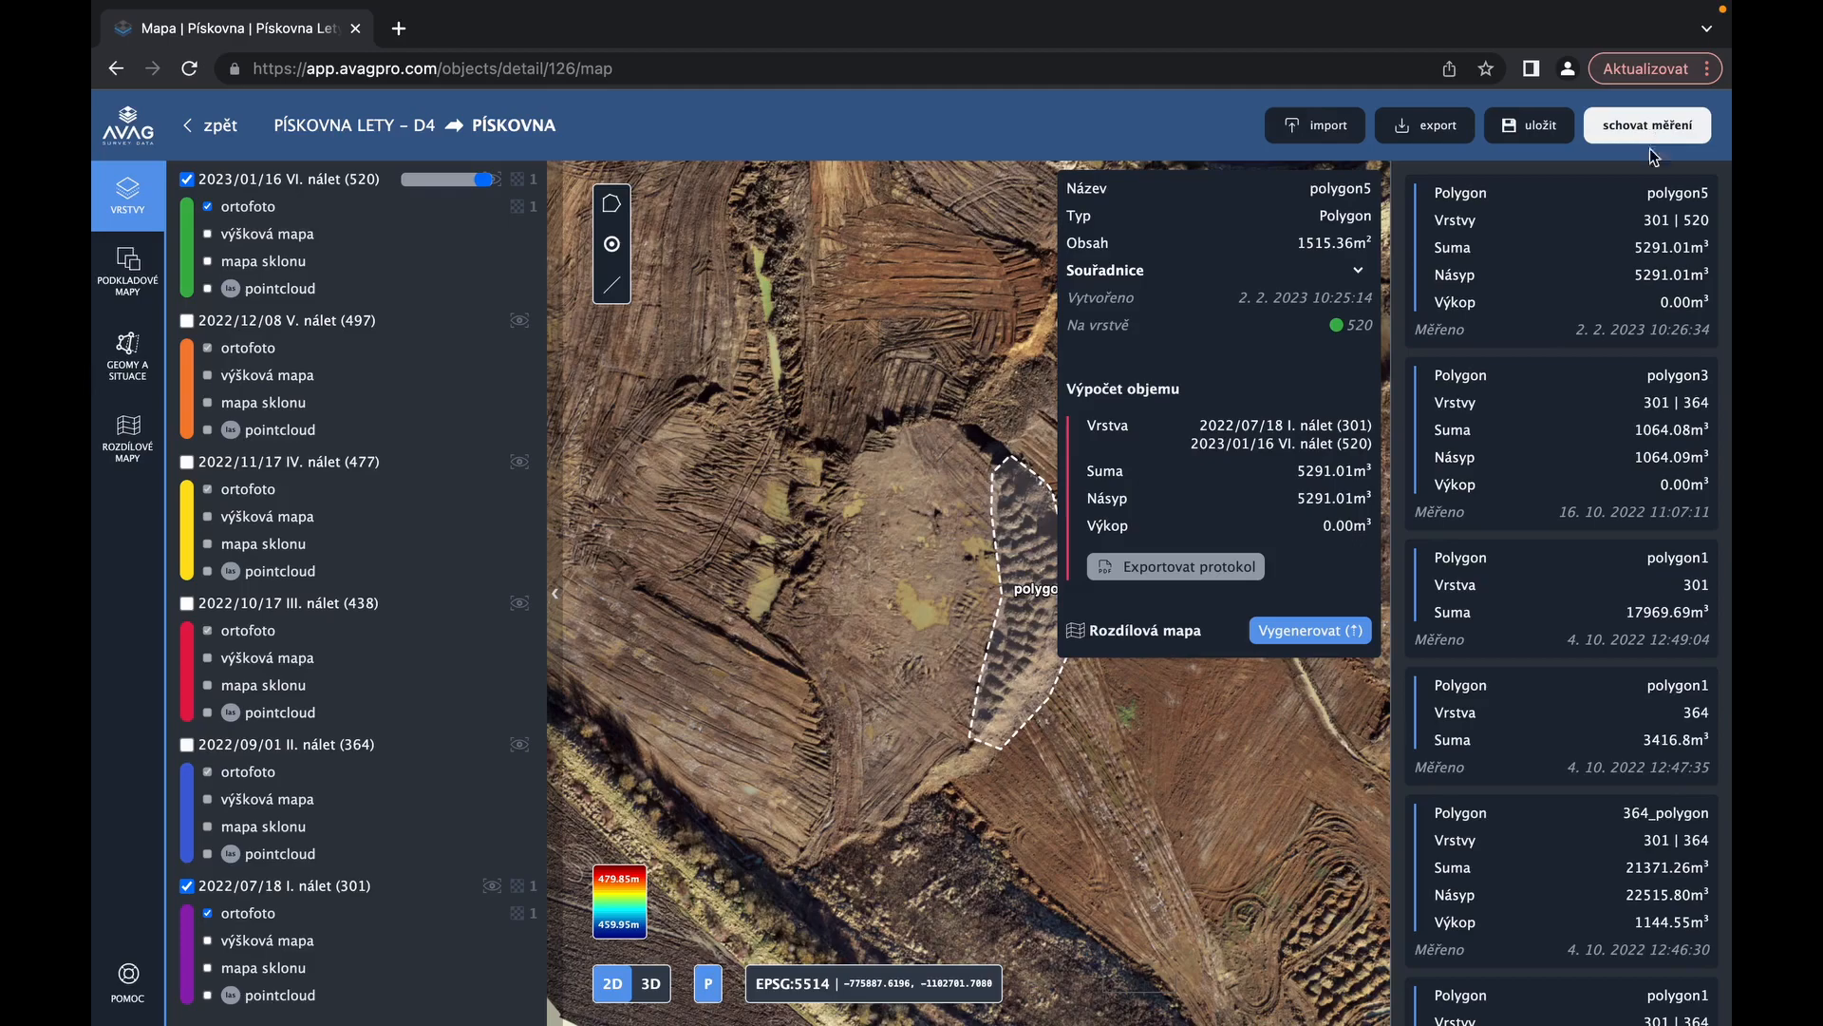
double_click(1561, 247)
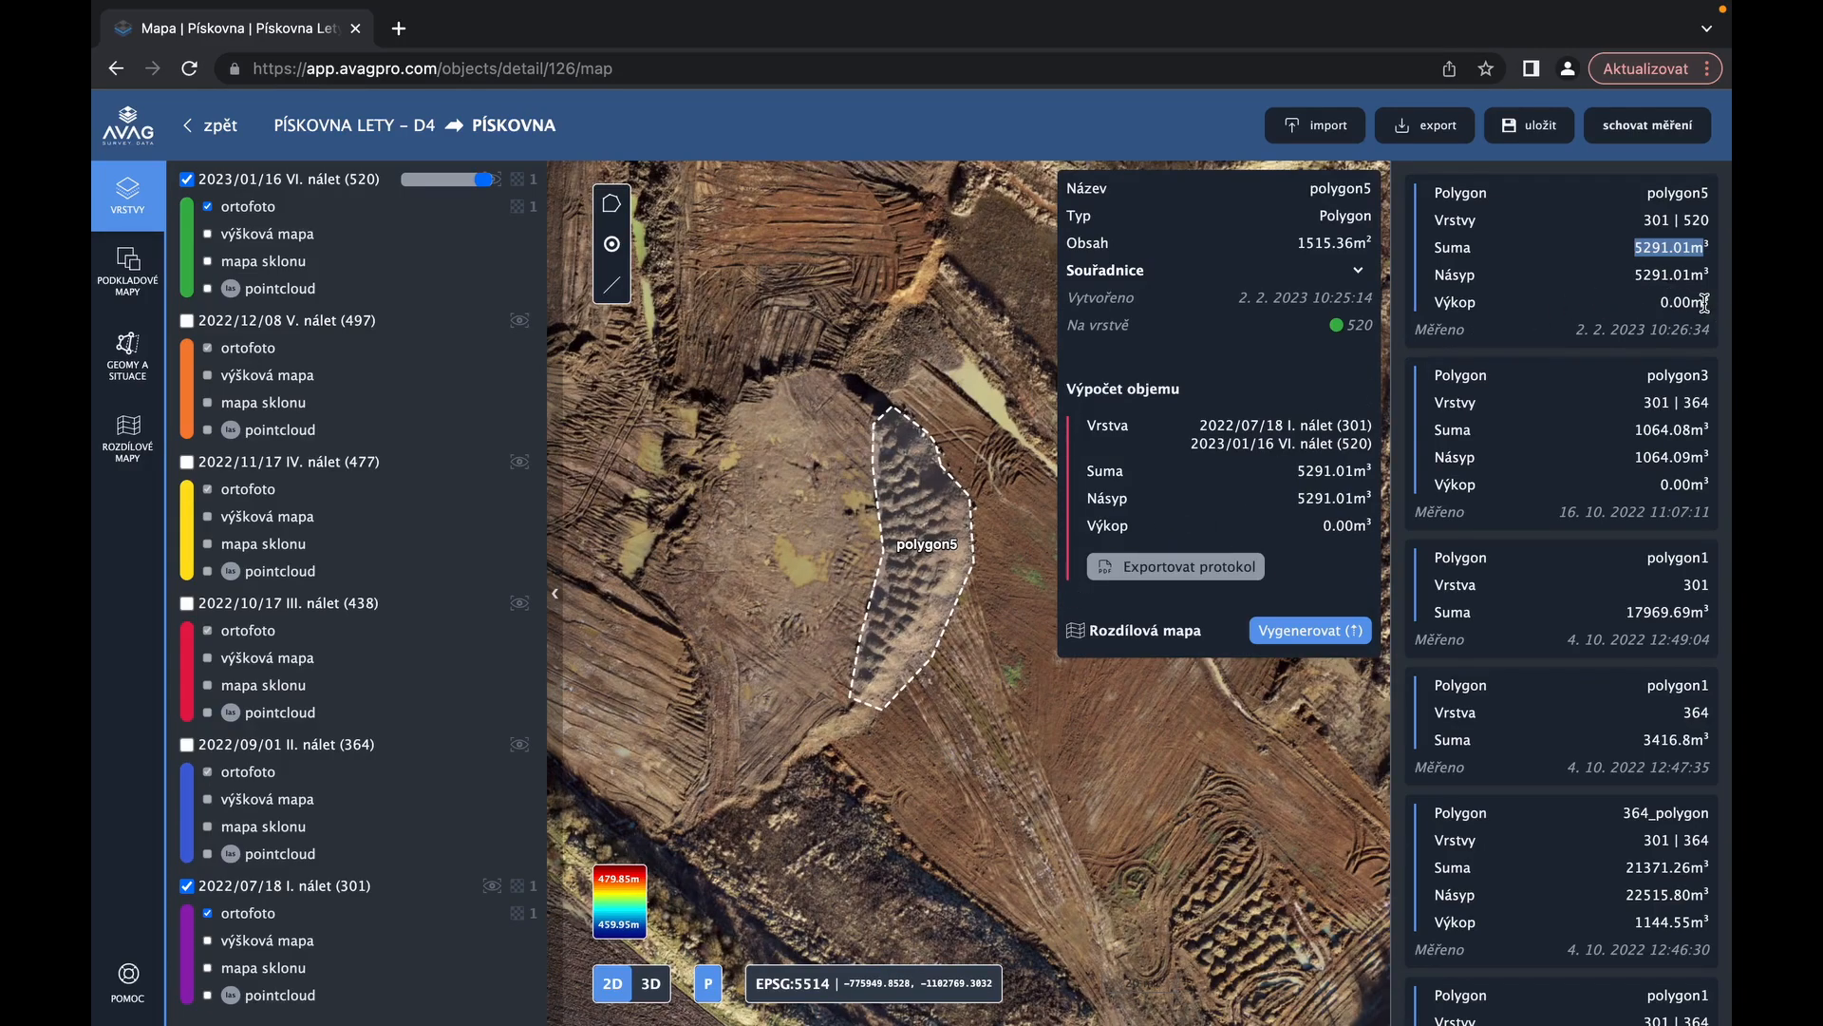
drag(1691, 302, 1605, 248)
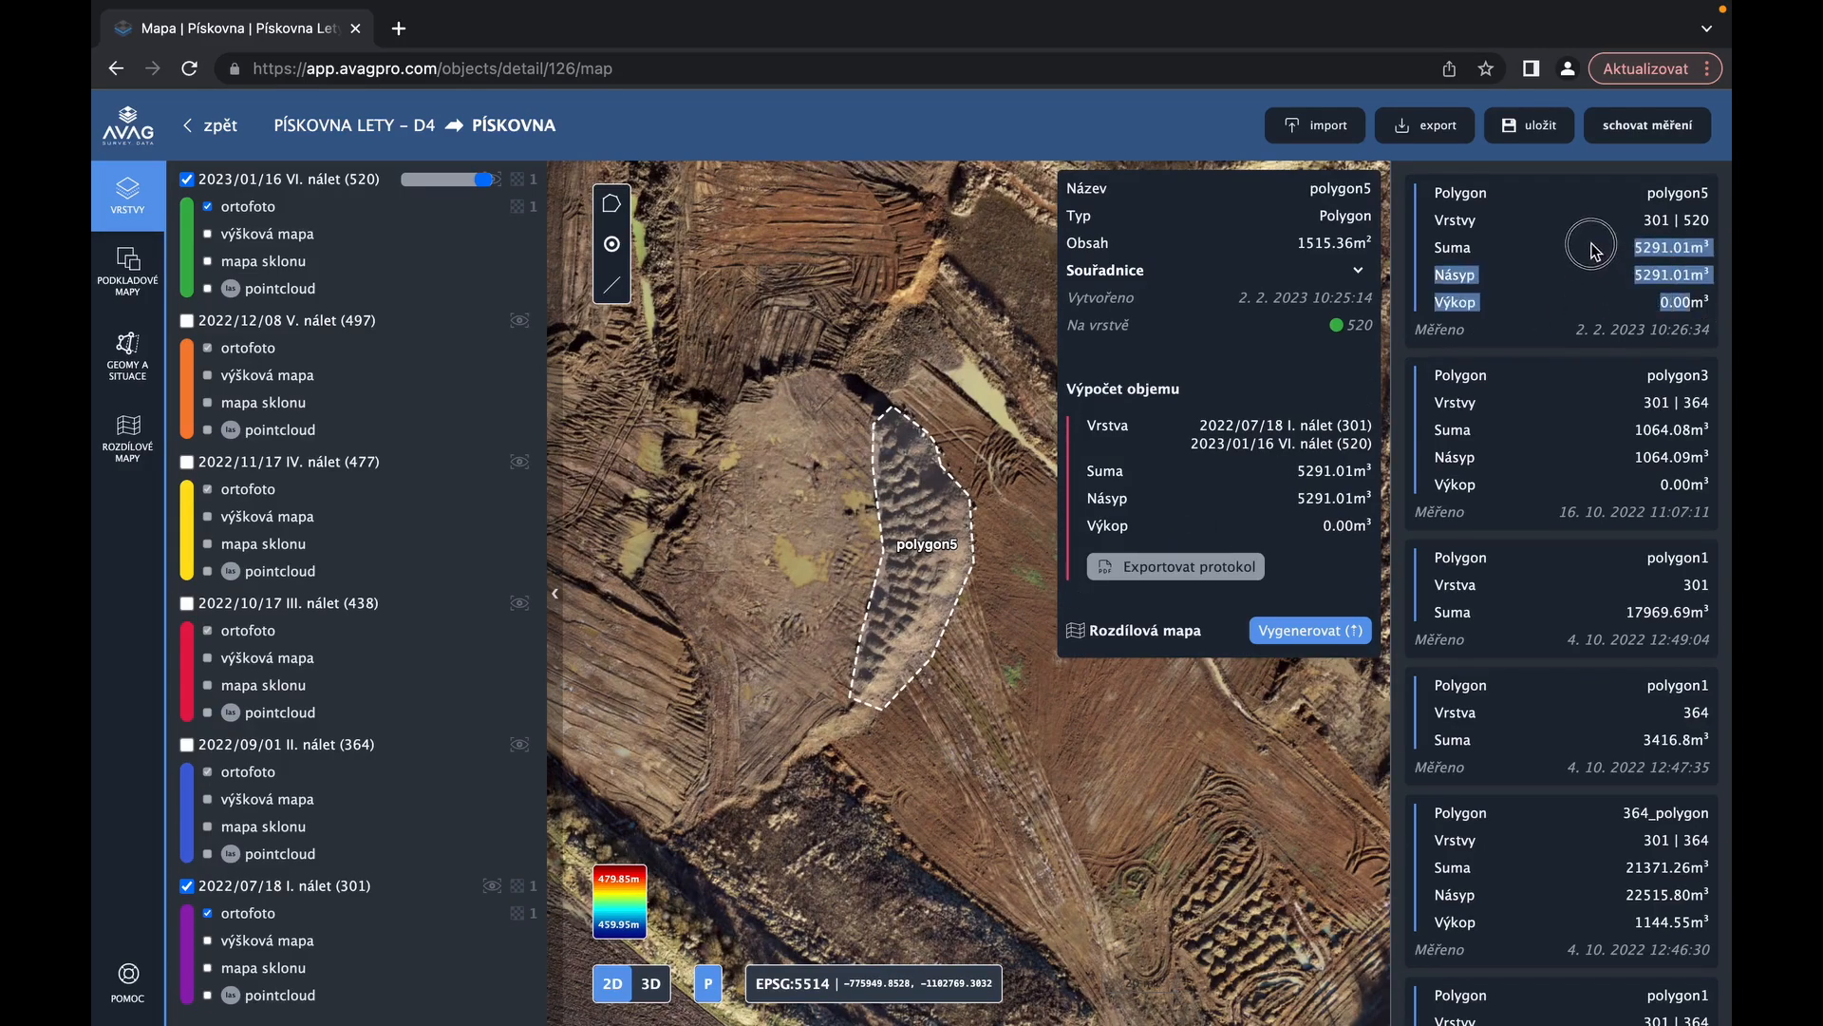
click(1092, 697)
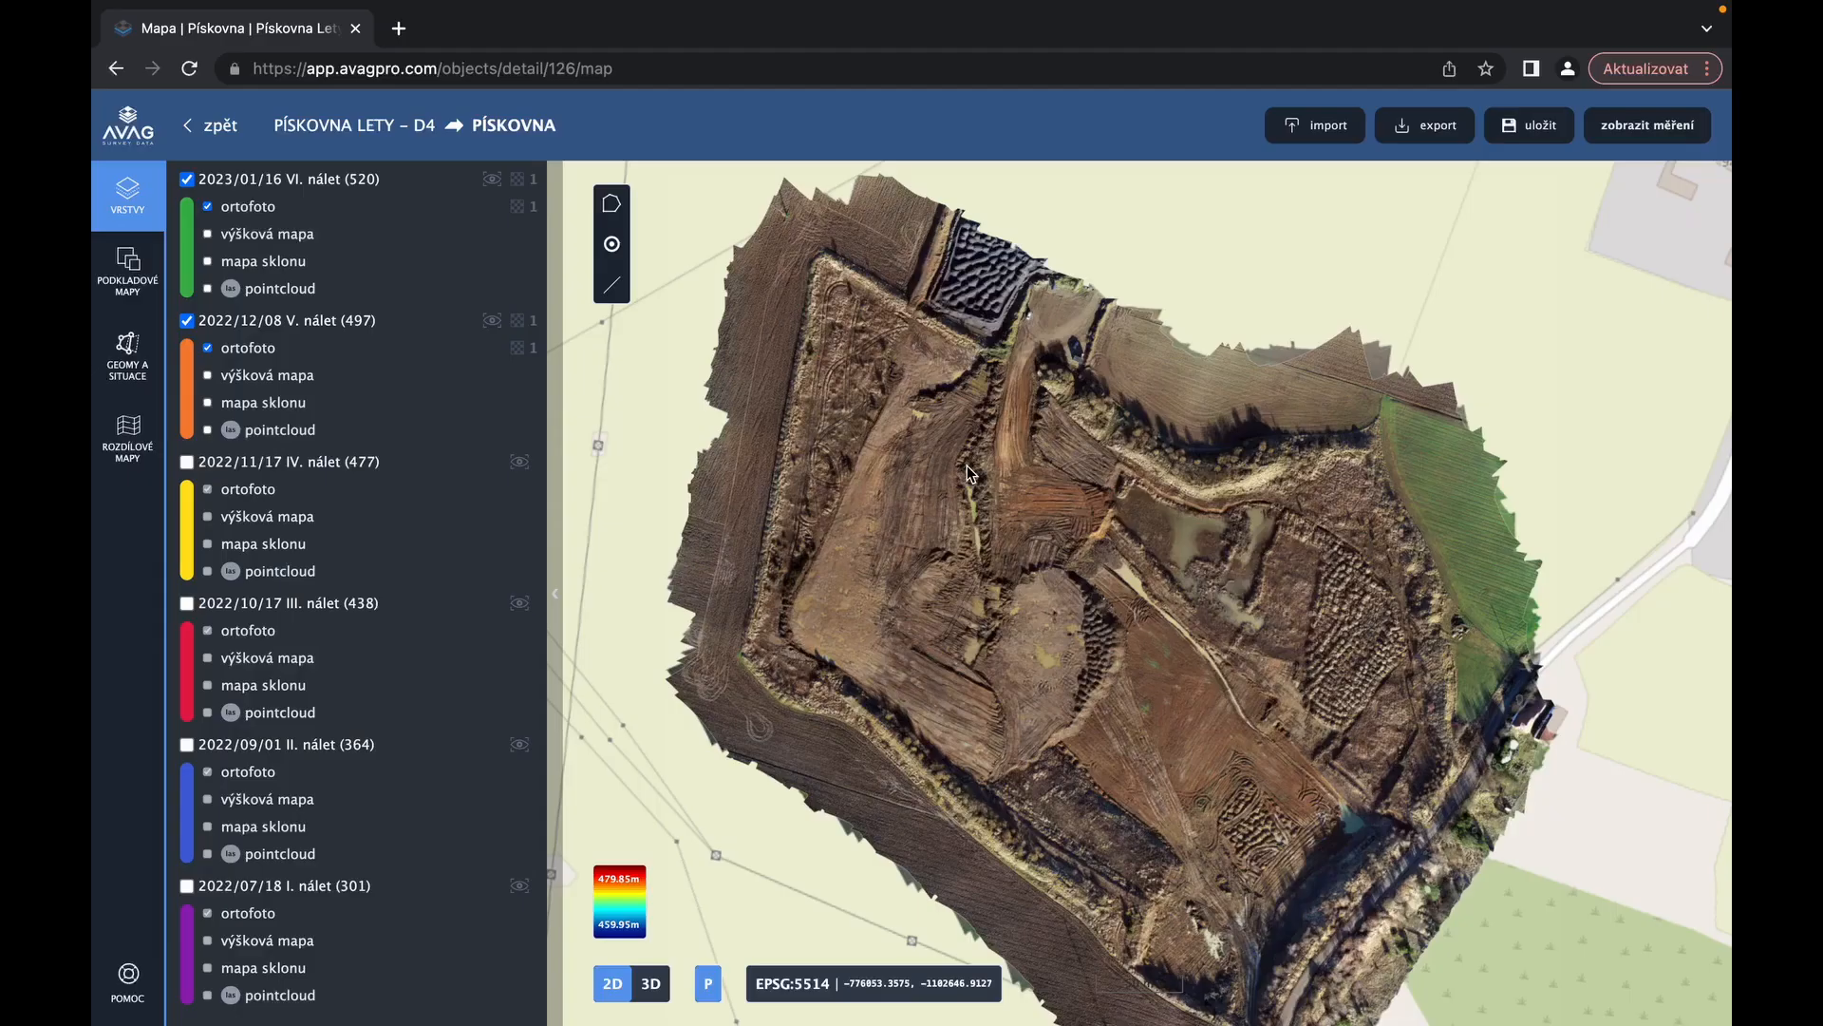
Compare the 2022/12/08 V. nálet (497) and 2023/01/16 VI. nálet (520) orthophotos using layer visibility and opacity
click(187, 321)
click(187, 323)
click(522, 183)
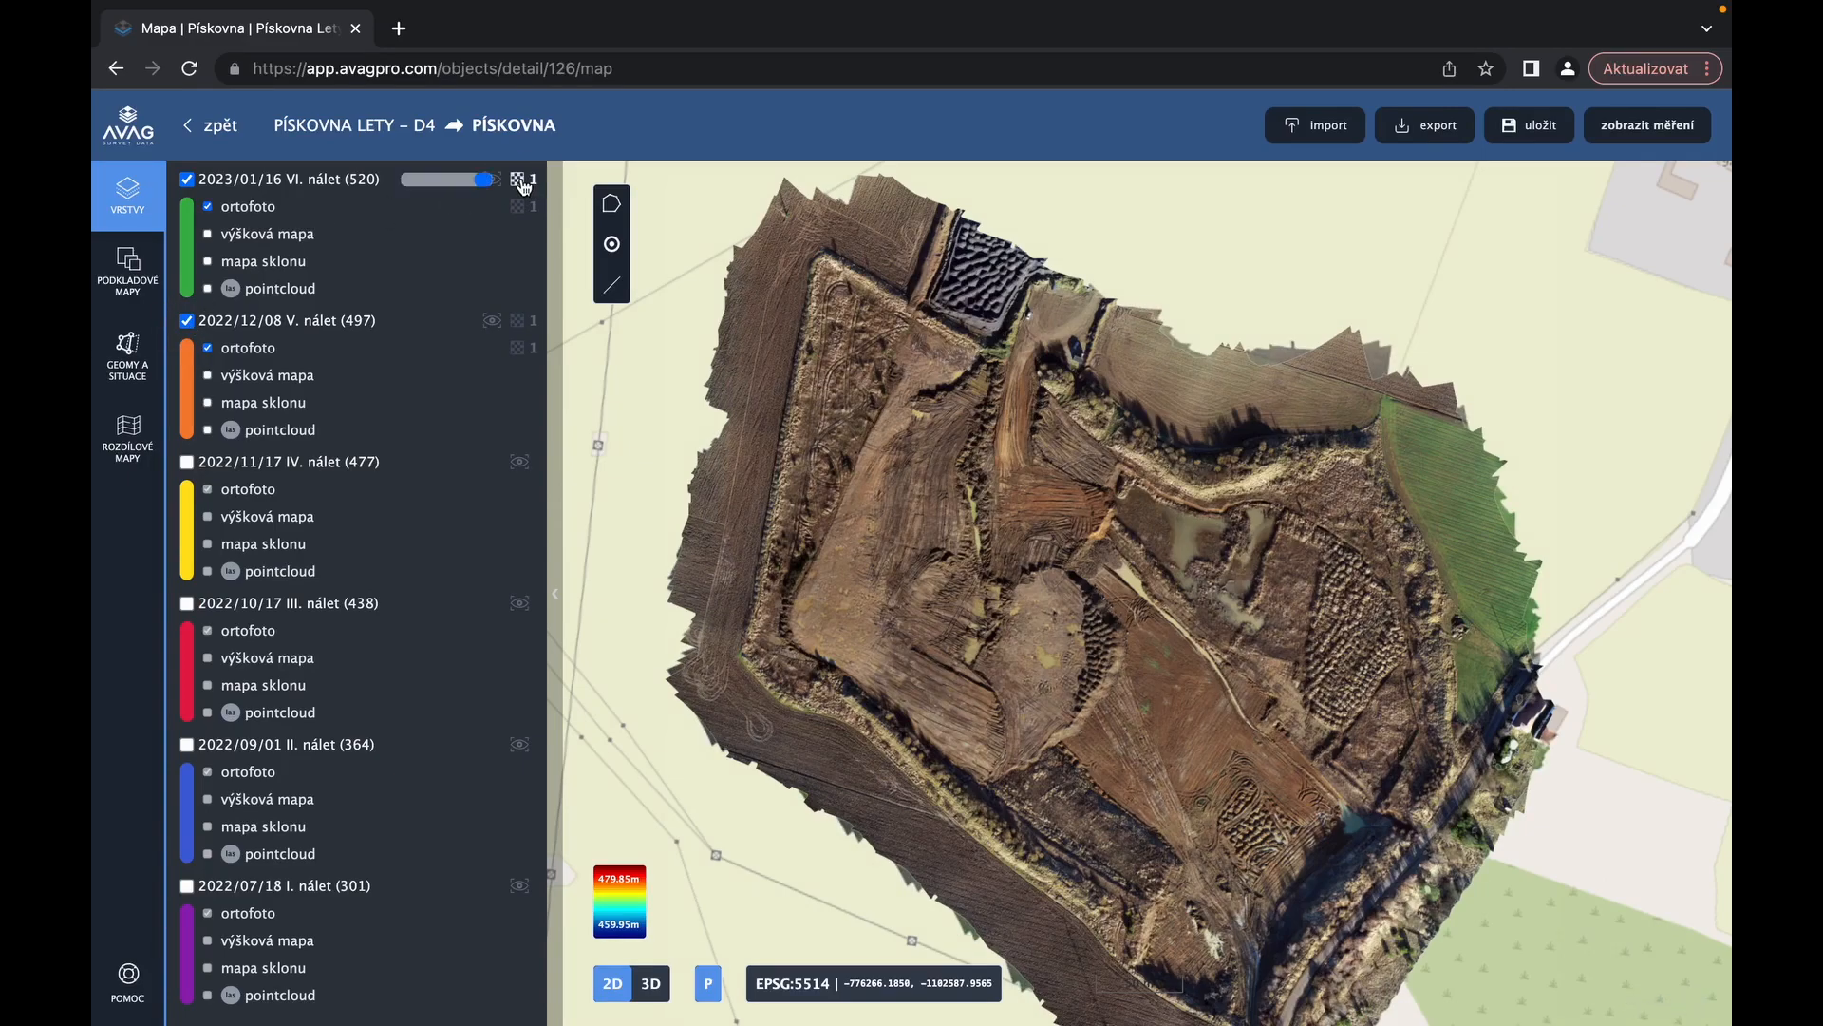
mouse_move(489, 179)
mouse_down()
mouse_move(404, 181)
mouse_move(513, 179)
mouse_up()
Draw a polygon of about 24517 m² over the central part of the sandpit, including the ridged heap
click(611, 203)
click(1070, 422)
click(964, 359)
click(903, 496)
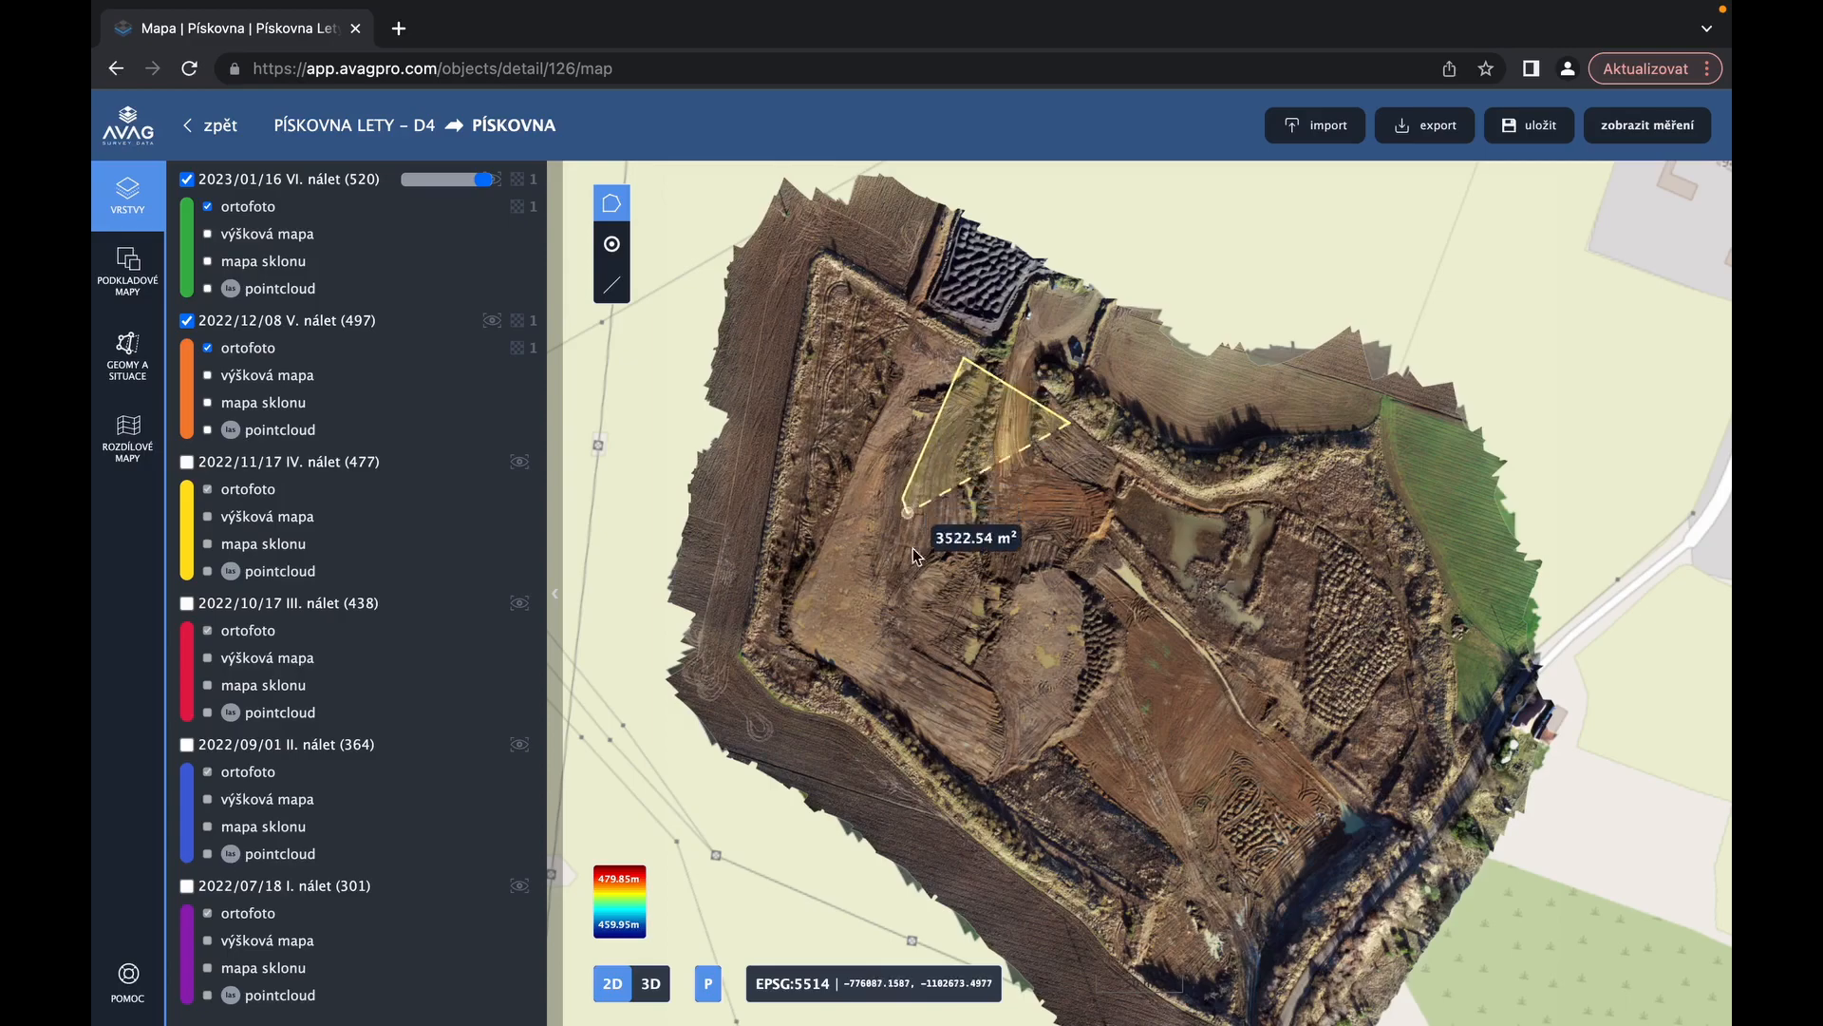
click(918, 675)
click(943, 748)
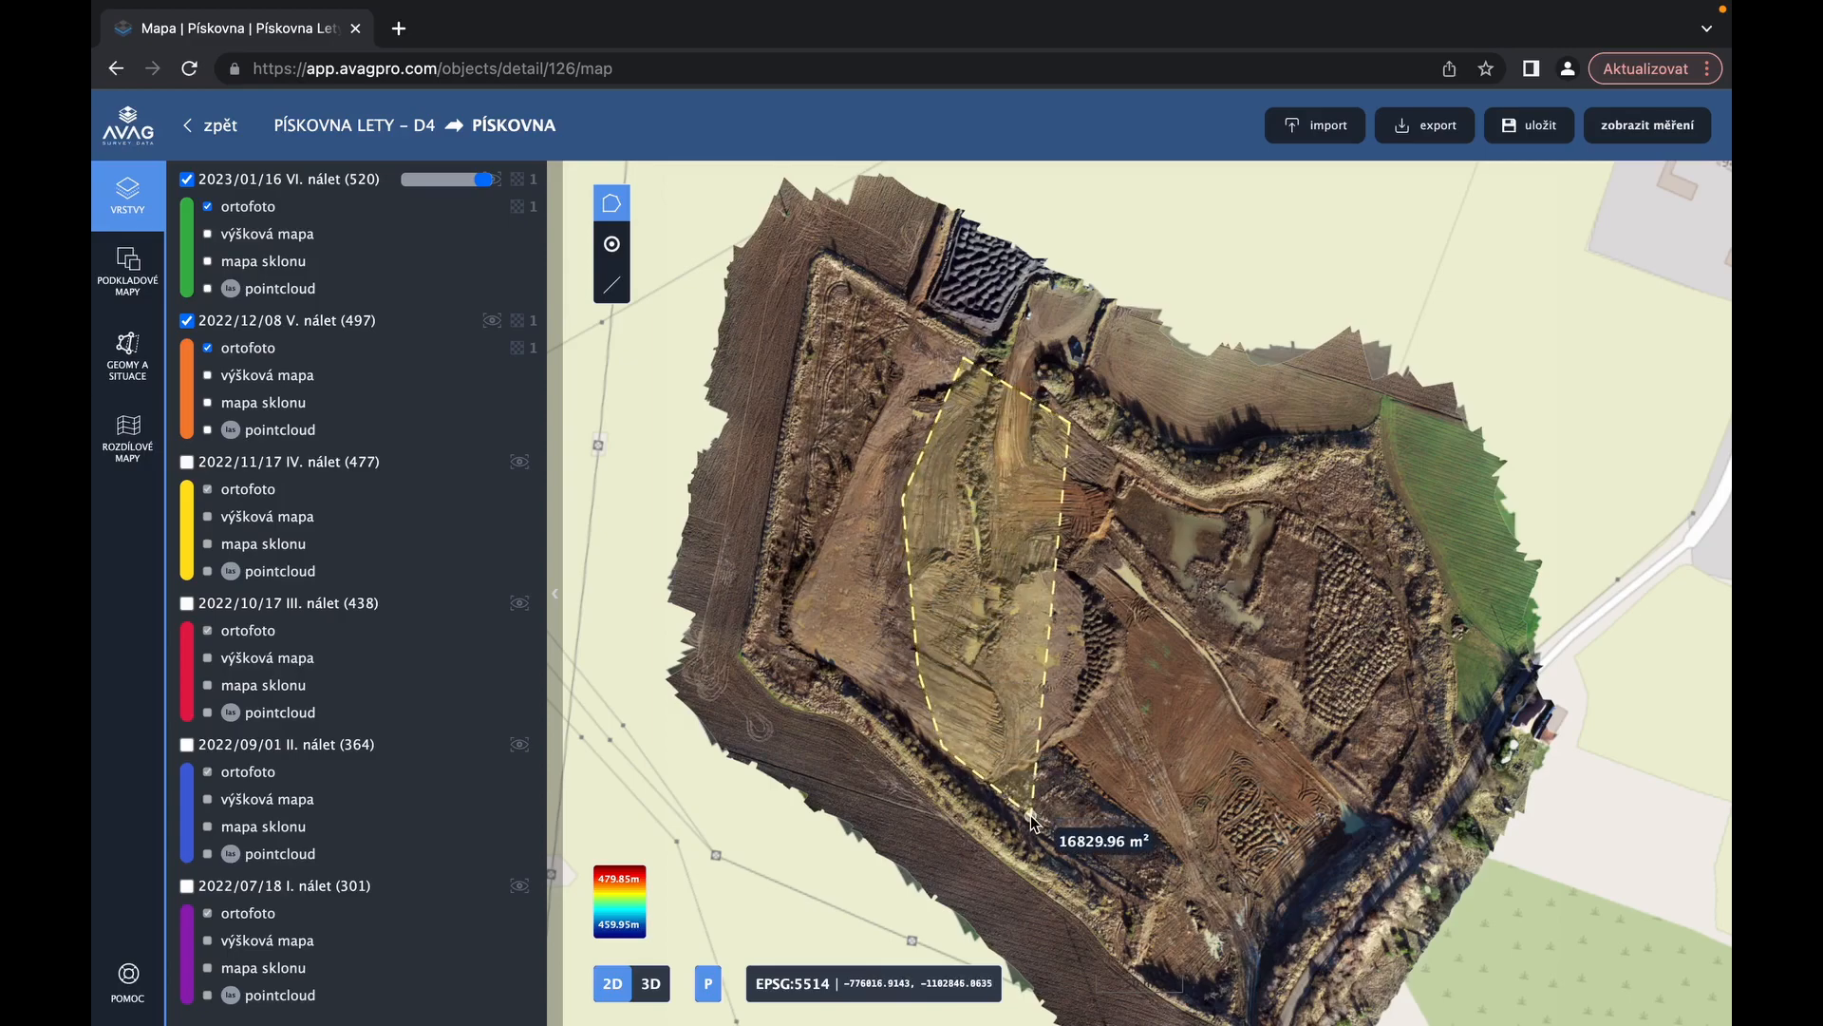
click(1033, 815)
click(1137, 709)
click(1156, 619)
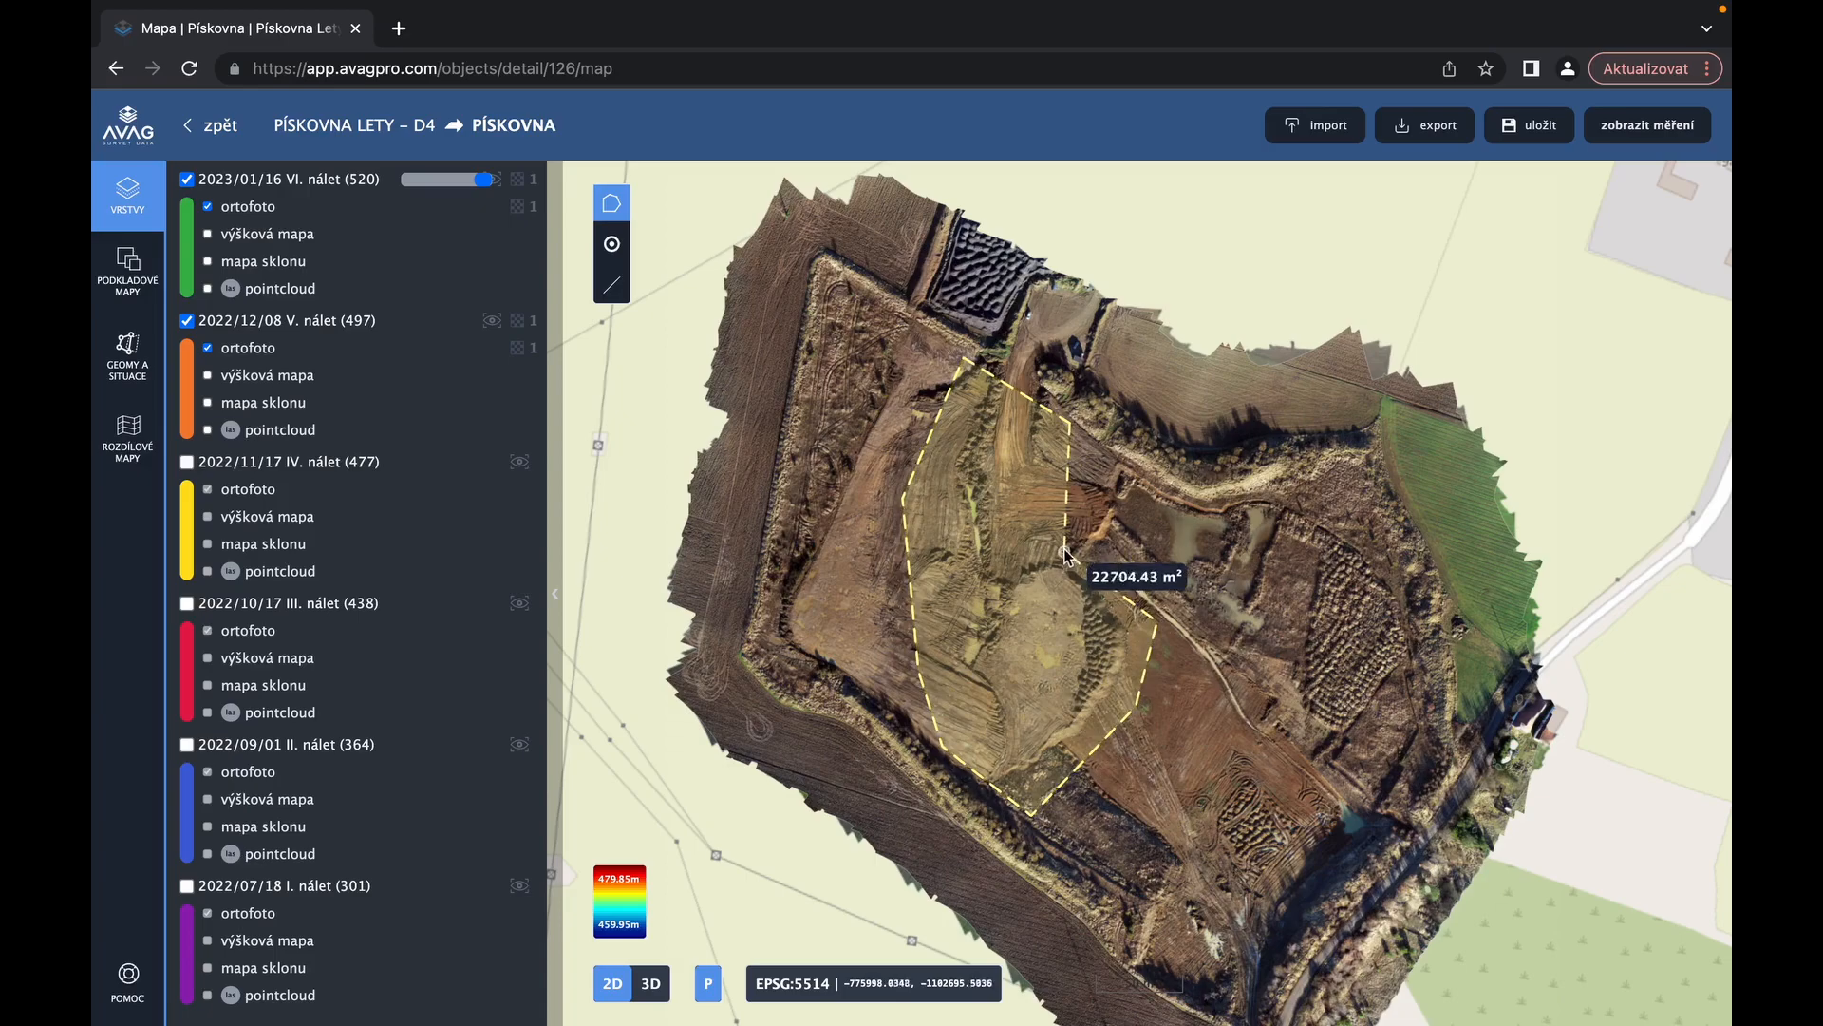
click(1096, 542)
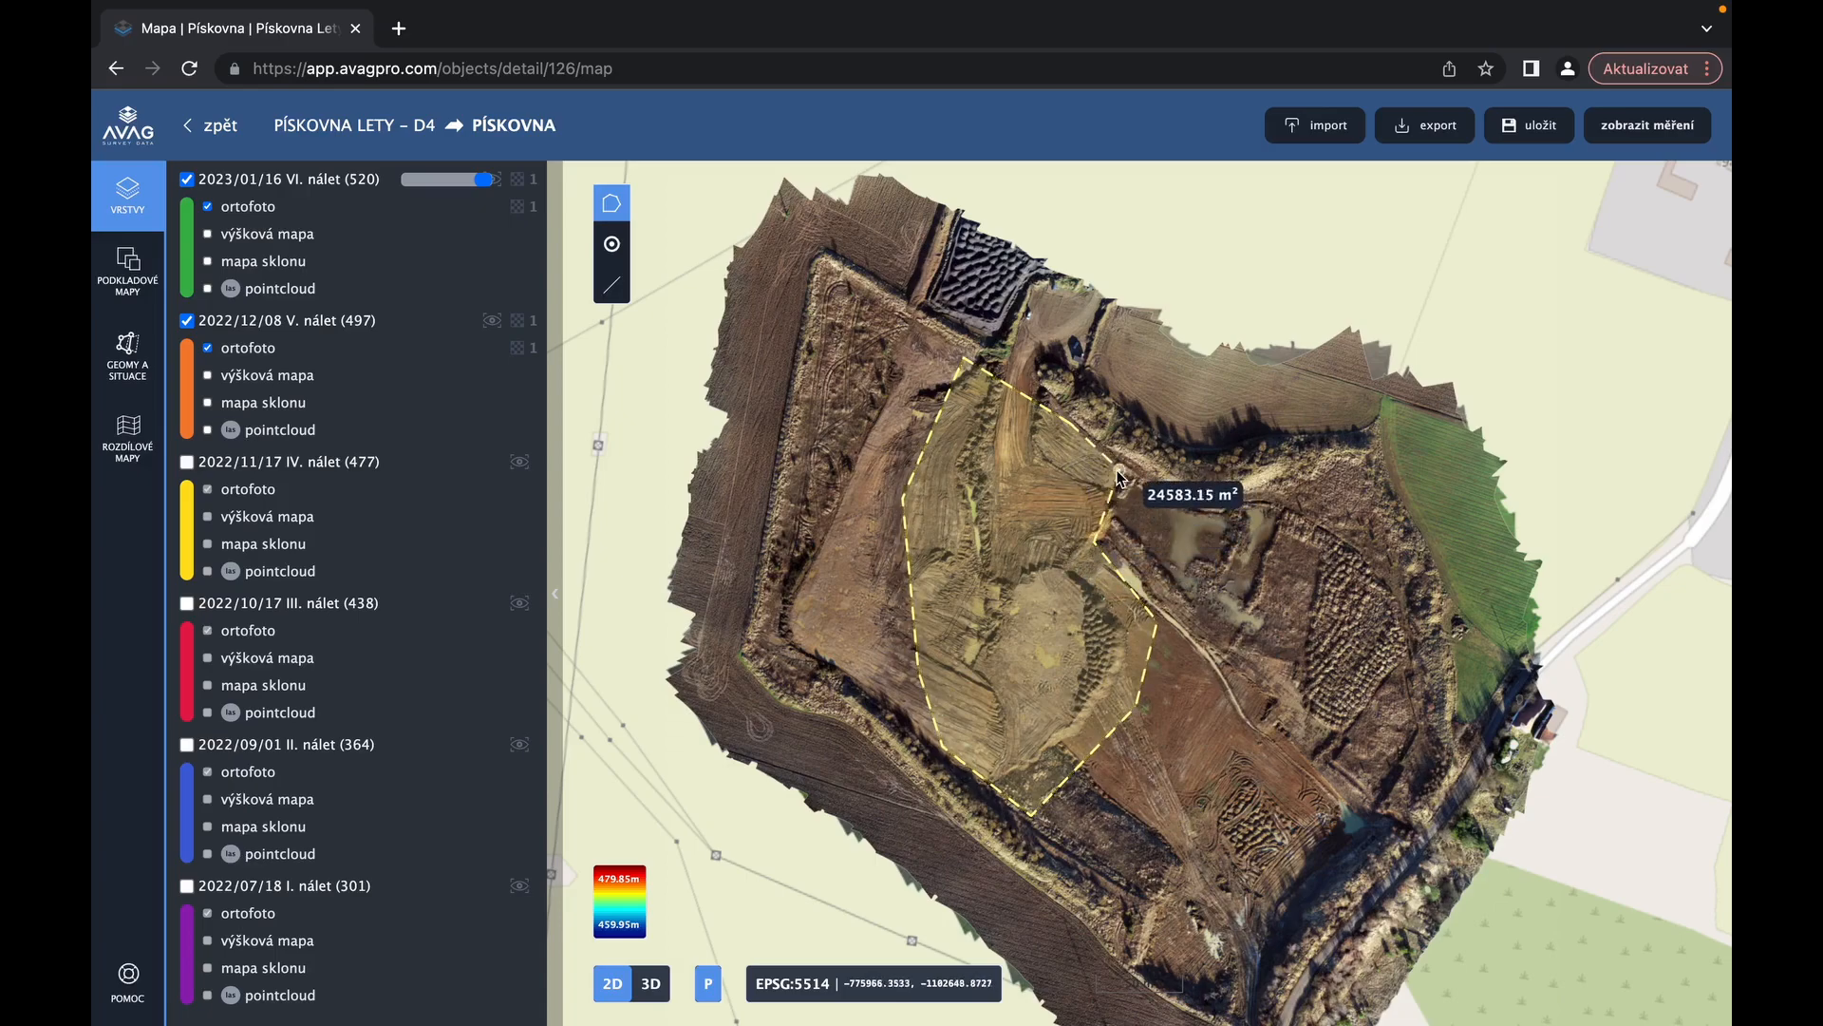
double_click(1118, 472)
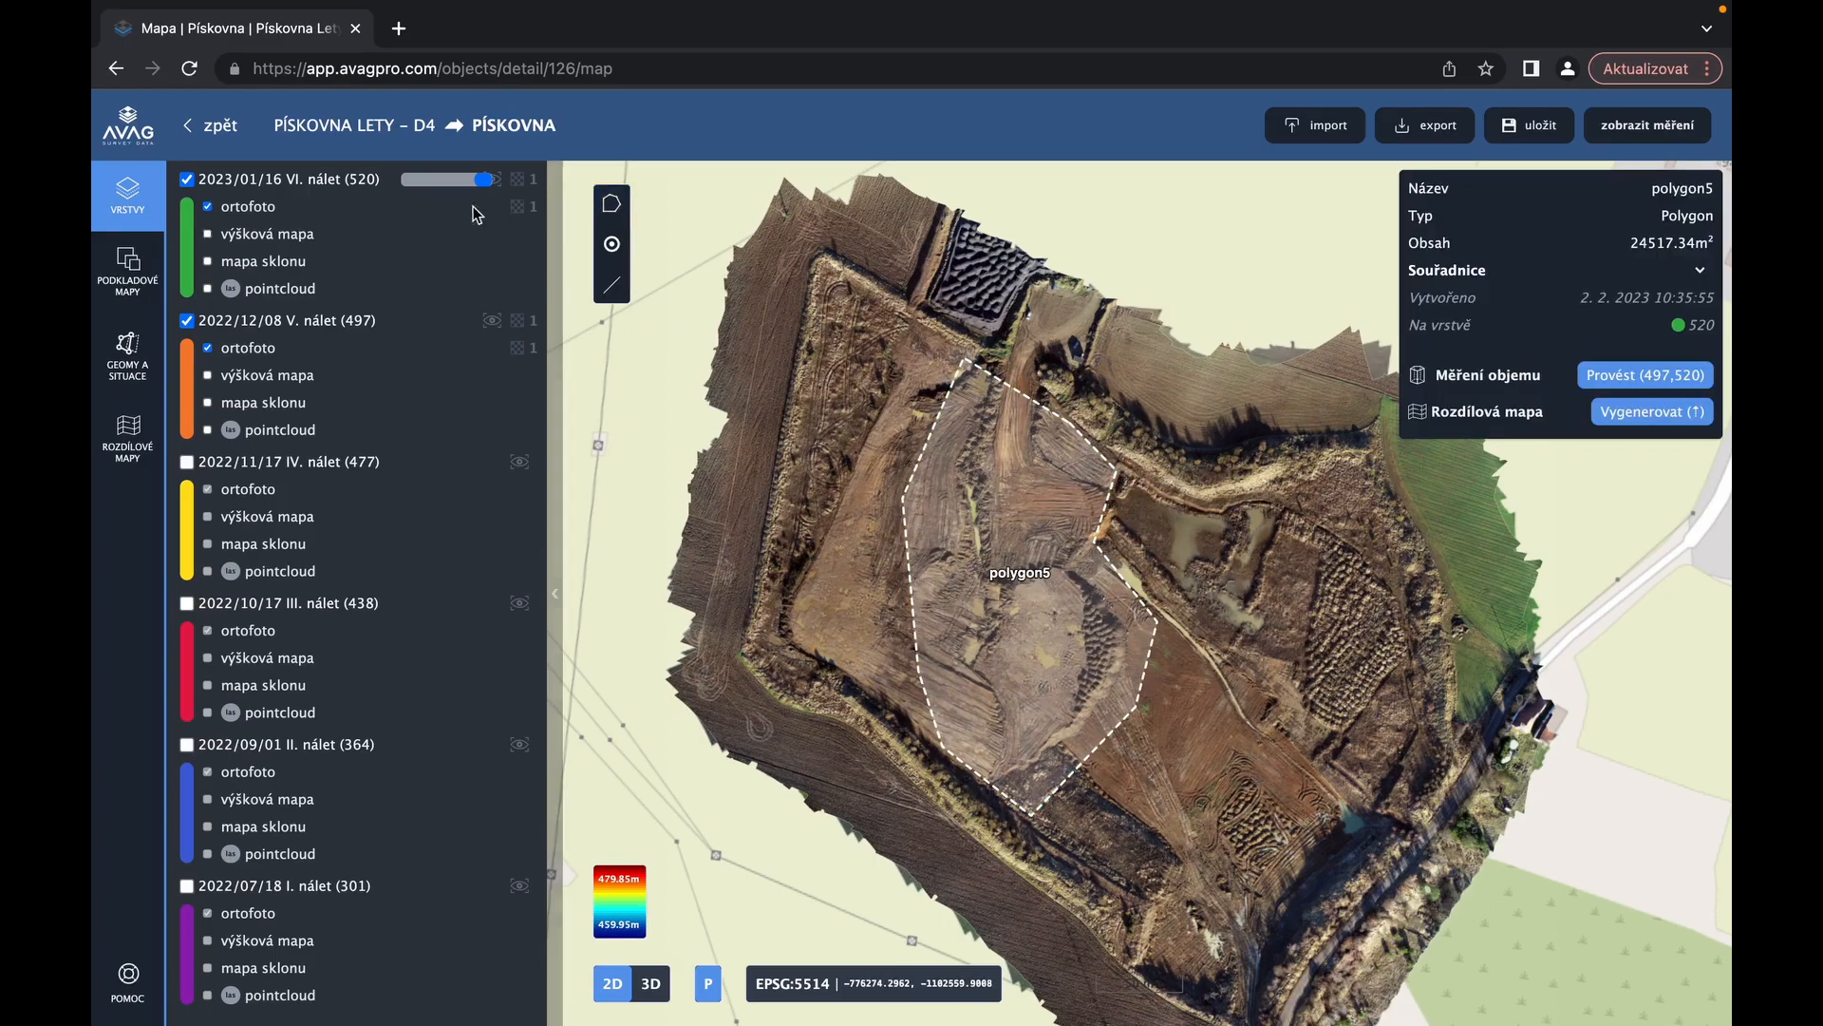
Check the visibility of layers 497 and 520 and generate their difference map for the large central polygon
mouse_move(484, 179)
mouse_down()
mouse_move(368, 185)
mouse_move(488, 180)
mouse_up()
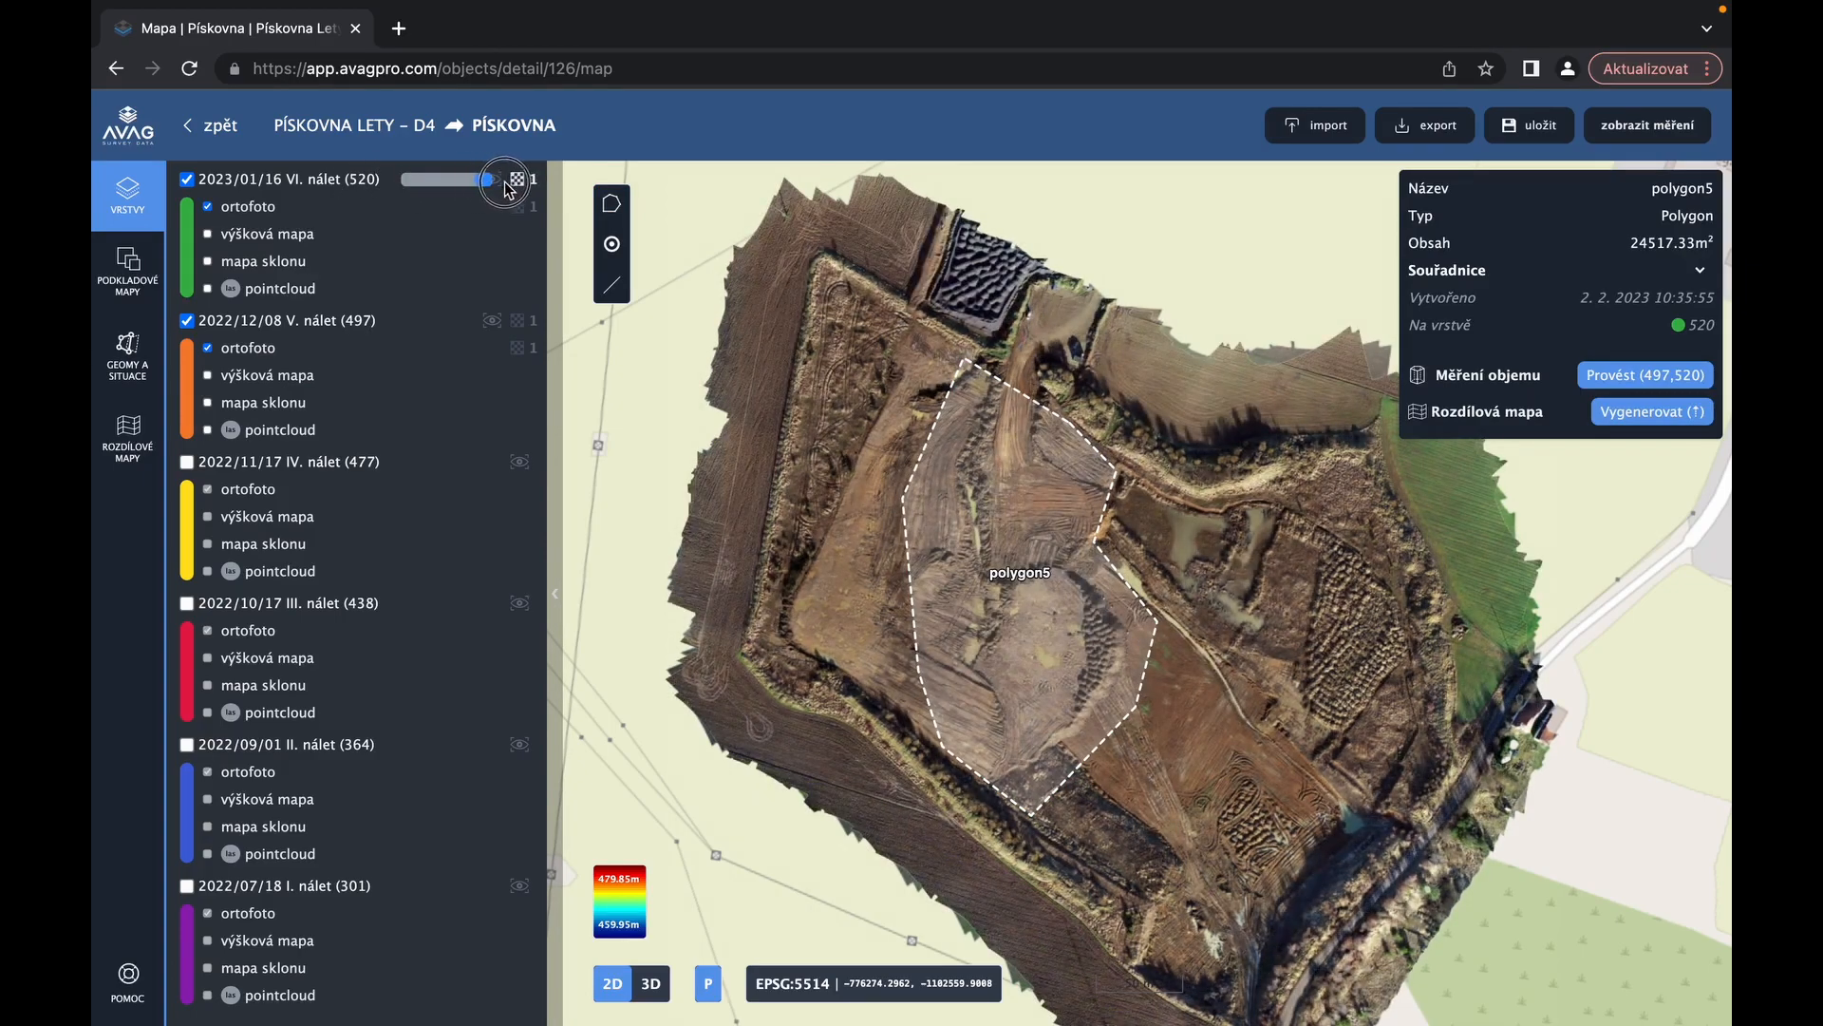
click(191, 181)
click(191, 181)
click(186, 321)
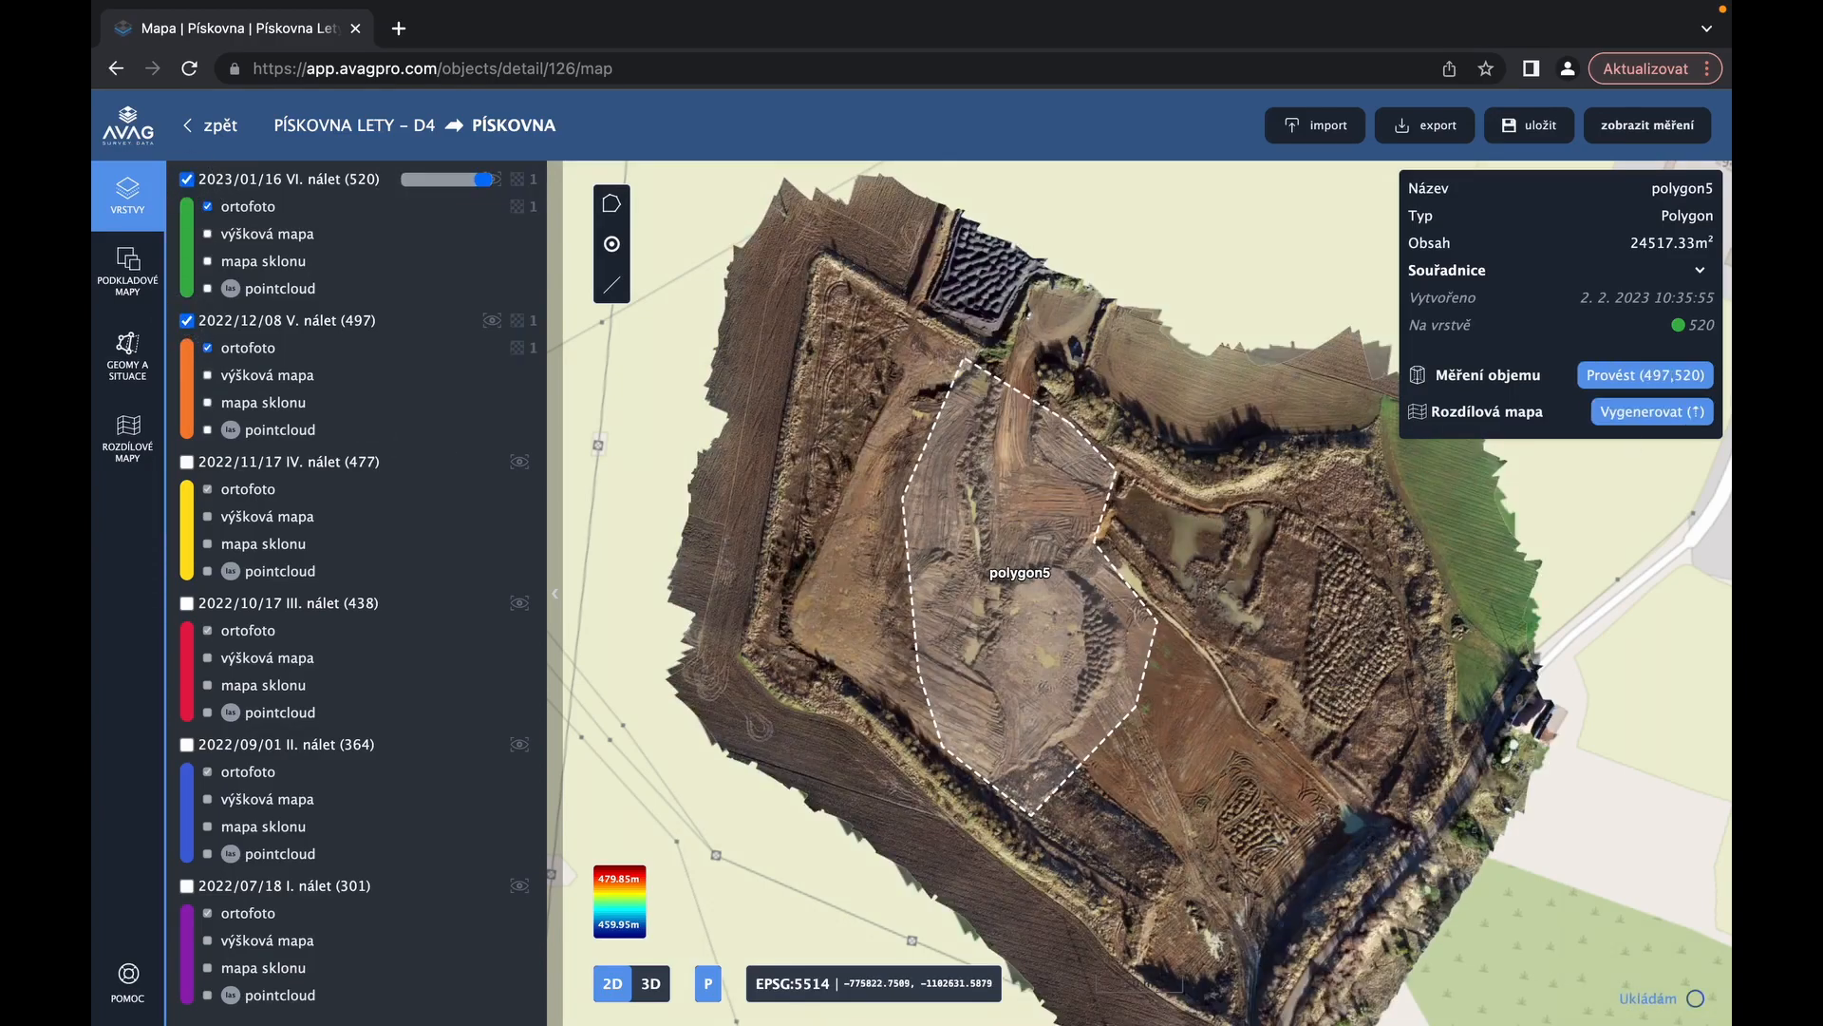
click(1639, 414)
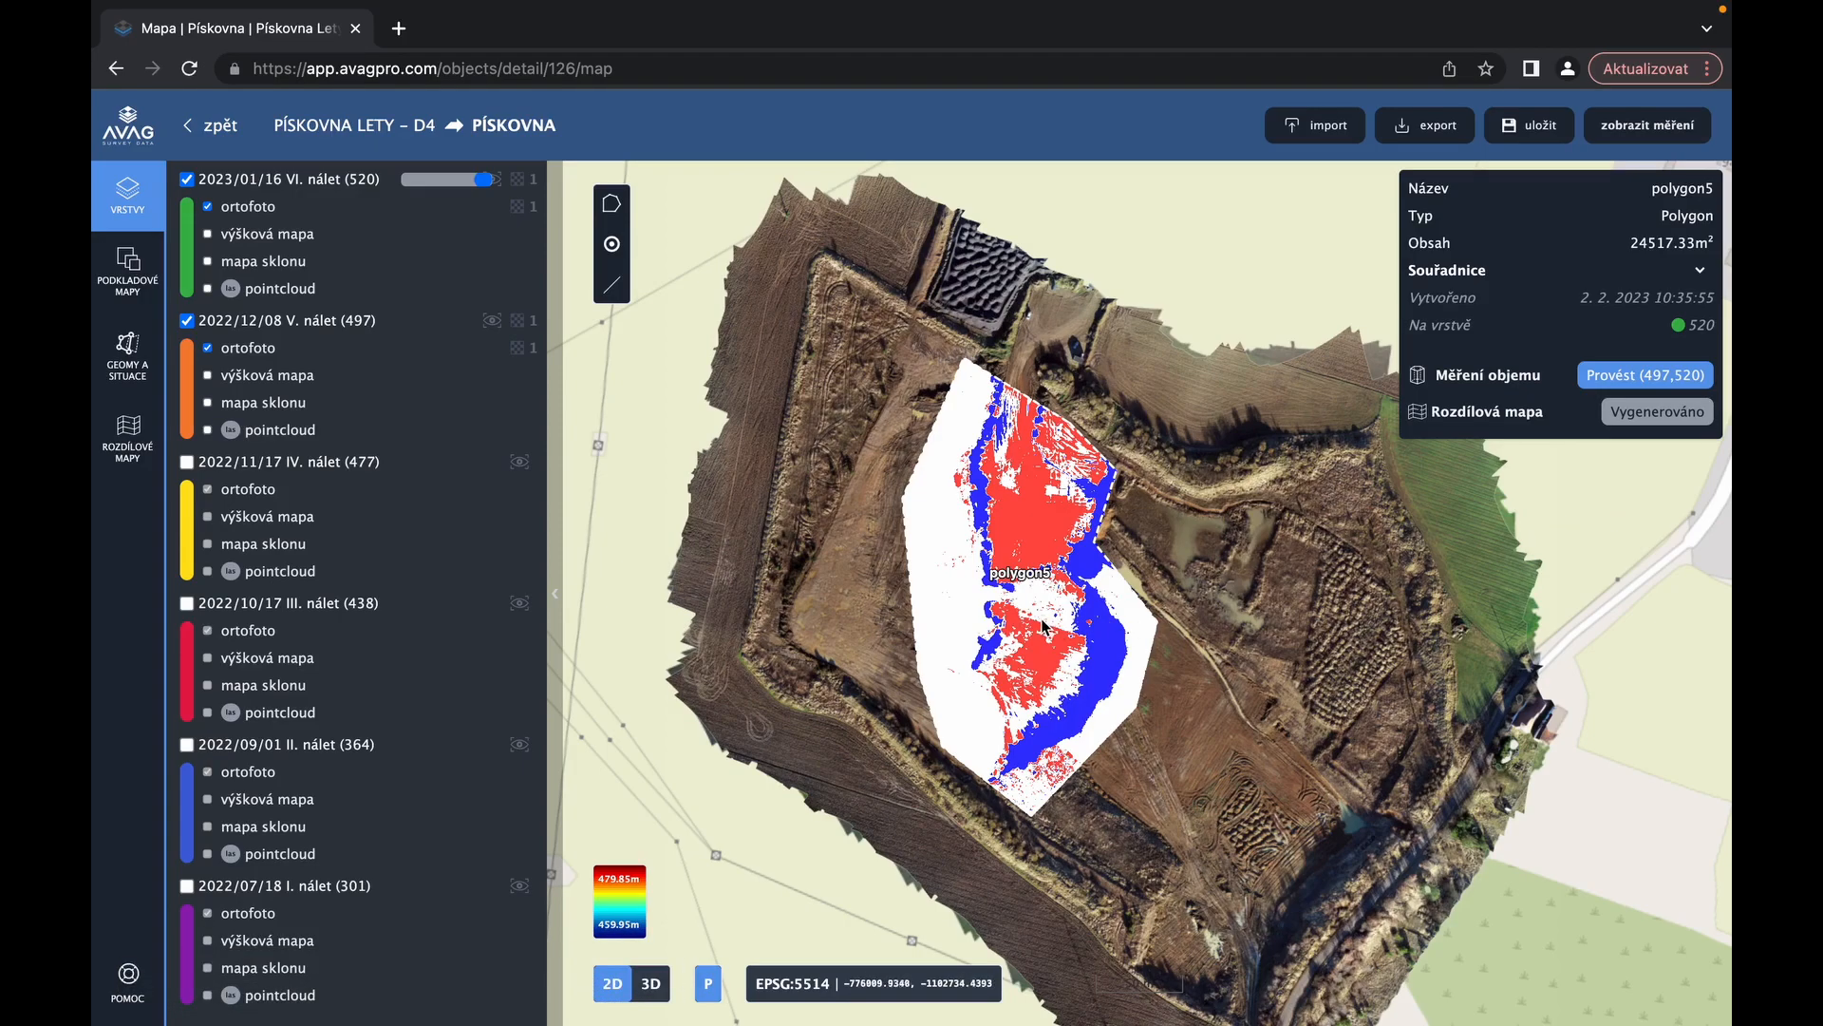
Open the list of difference maps and examine the 20230202 | 497 – 520 map and its source layers
scroll(1042, 627, up, 2)
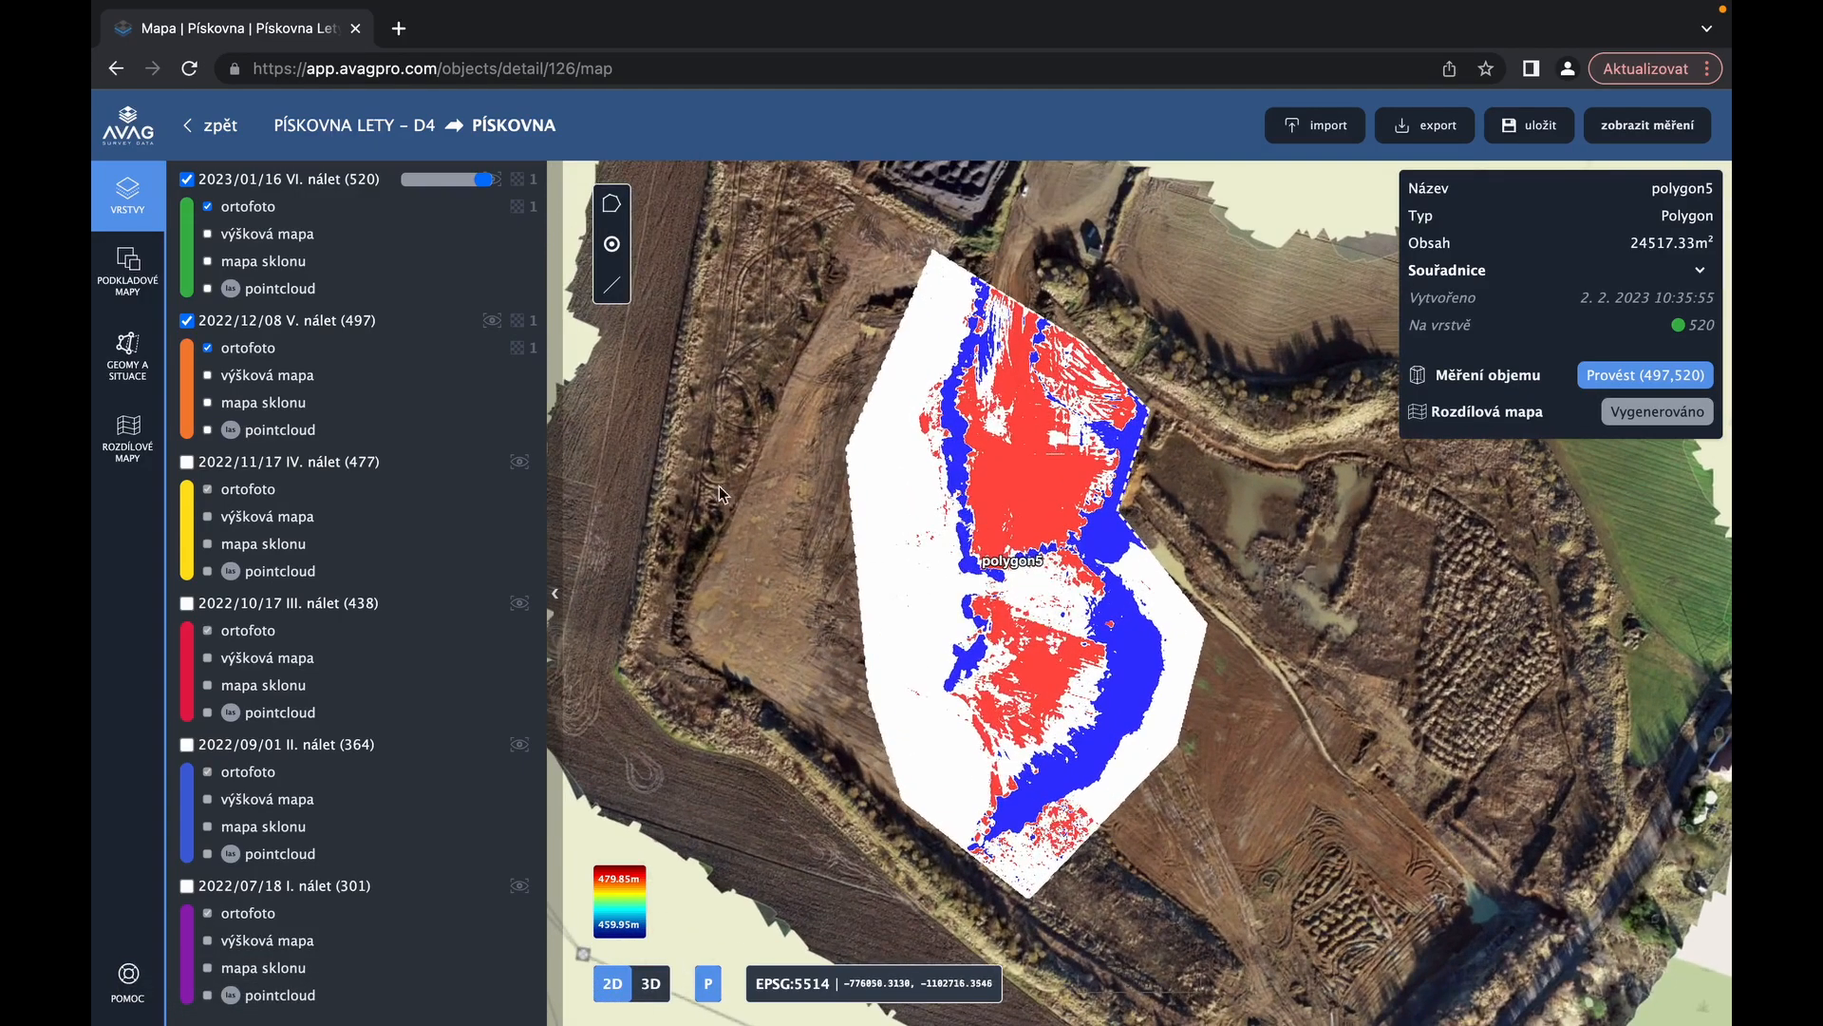
click(127, 438)
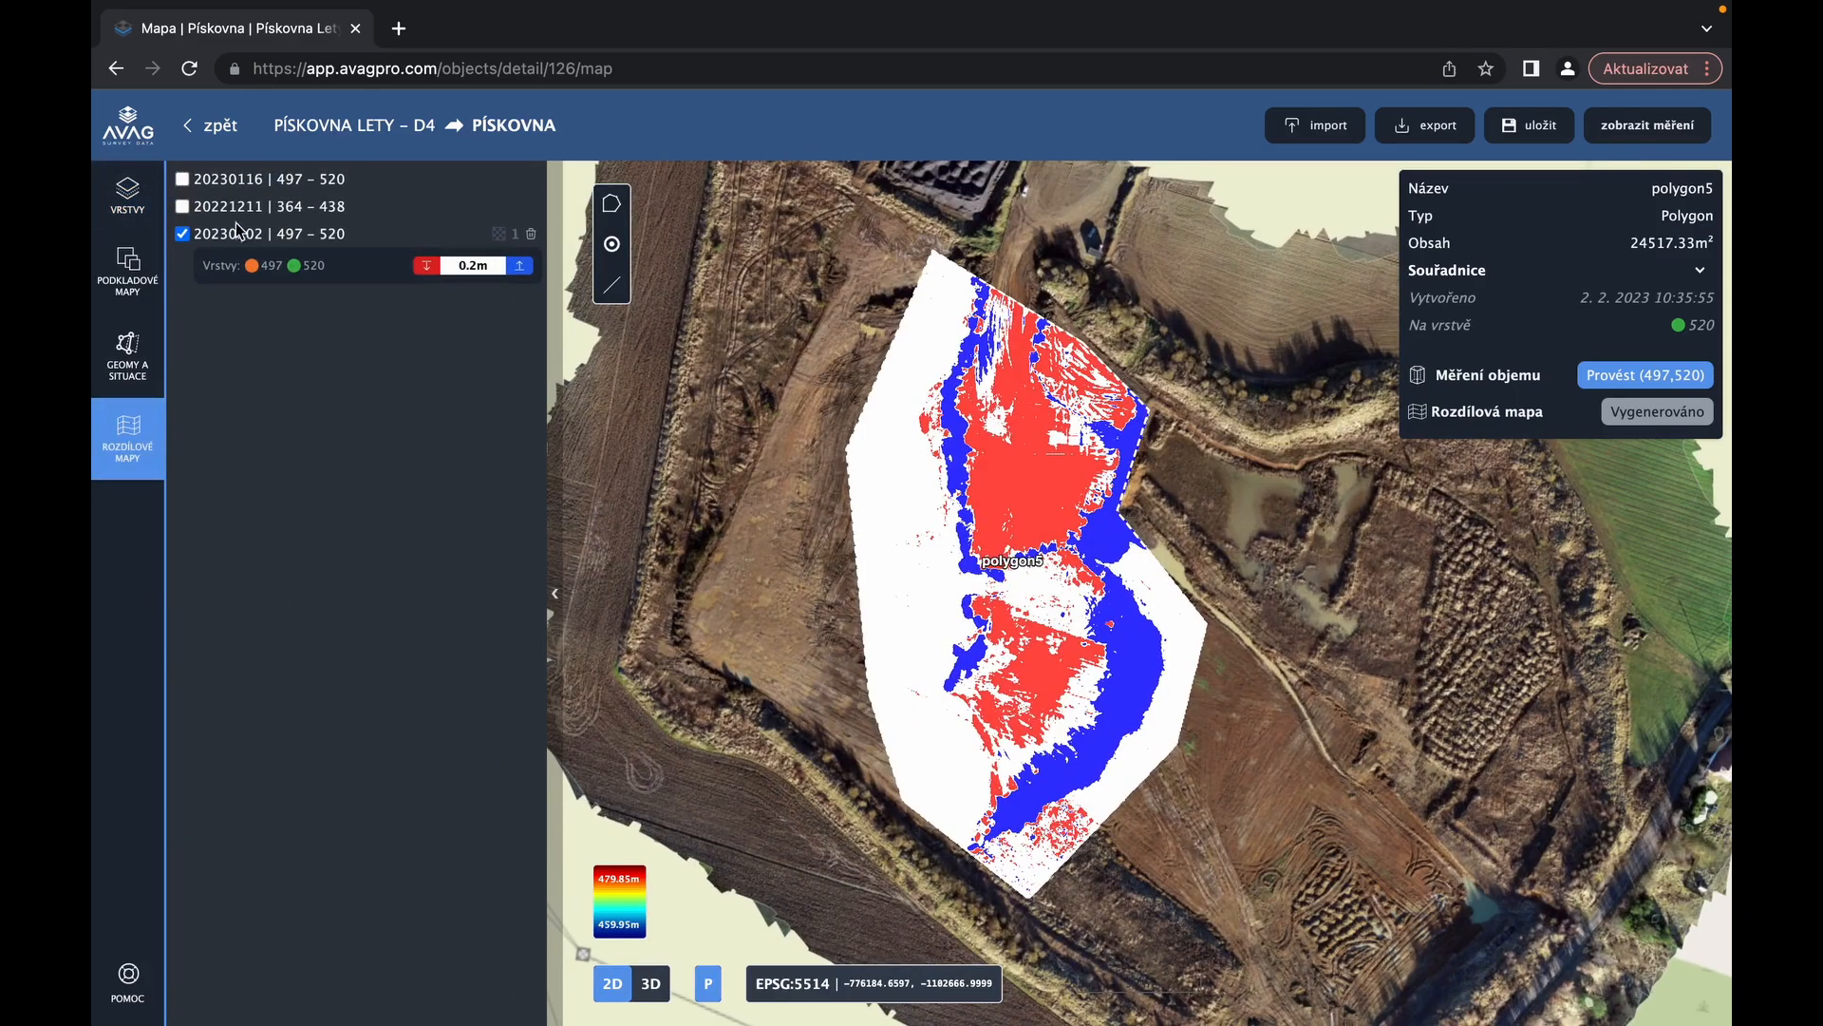
double_click(290, 234)
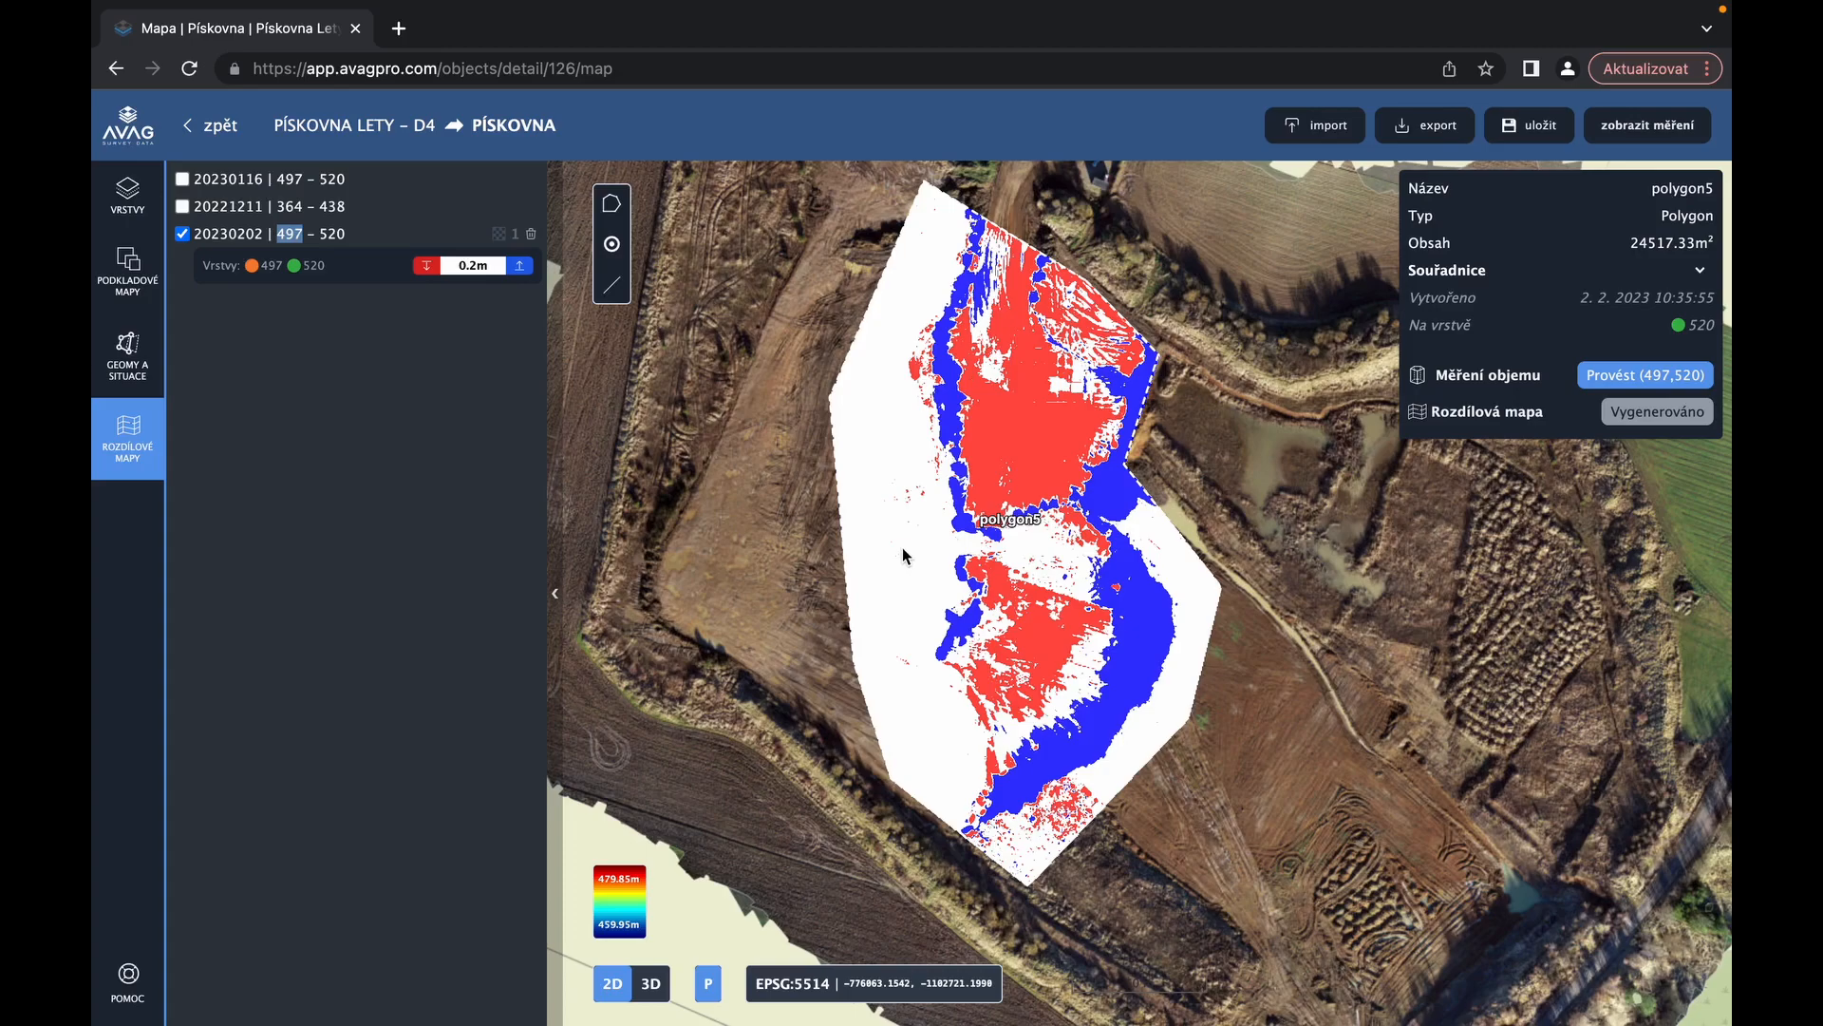
Adjust the opacity of the 20230202 | 497 – 520 difference map and delete that map
click(284, 233)
mouse_move(505, 245)
mouse_move(475, 237)
mouse_down()
mouse_move(392, 233)
mouse_move(468, 235)
mouse_up()
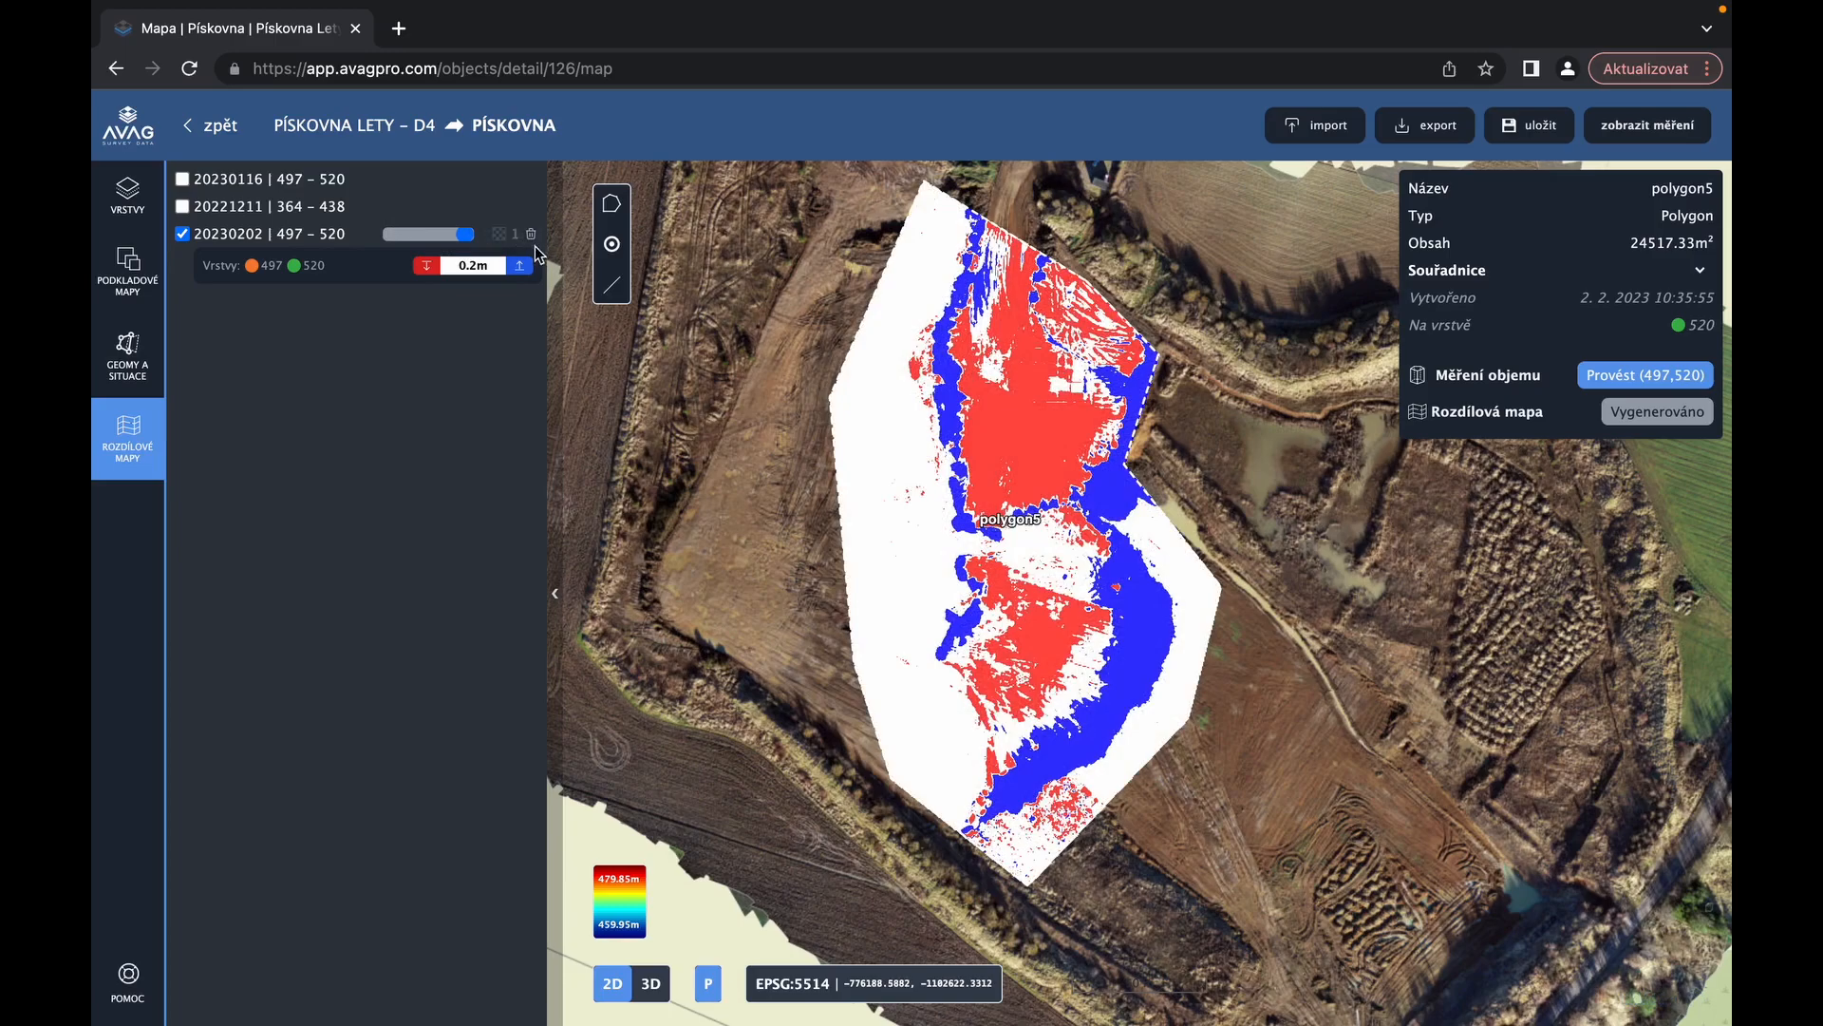
click(533, 235)
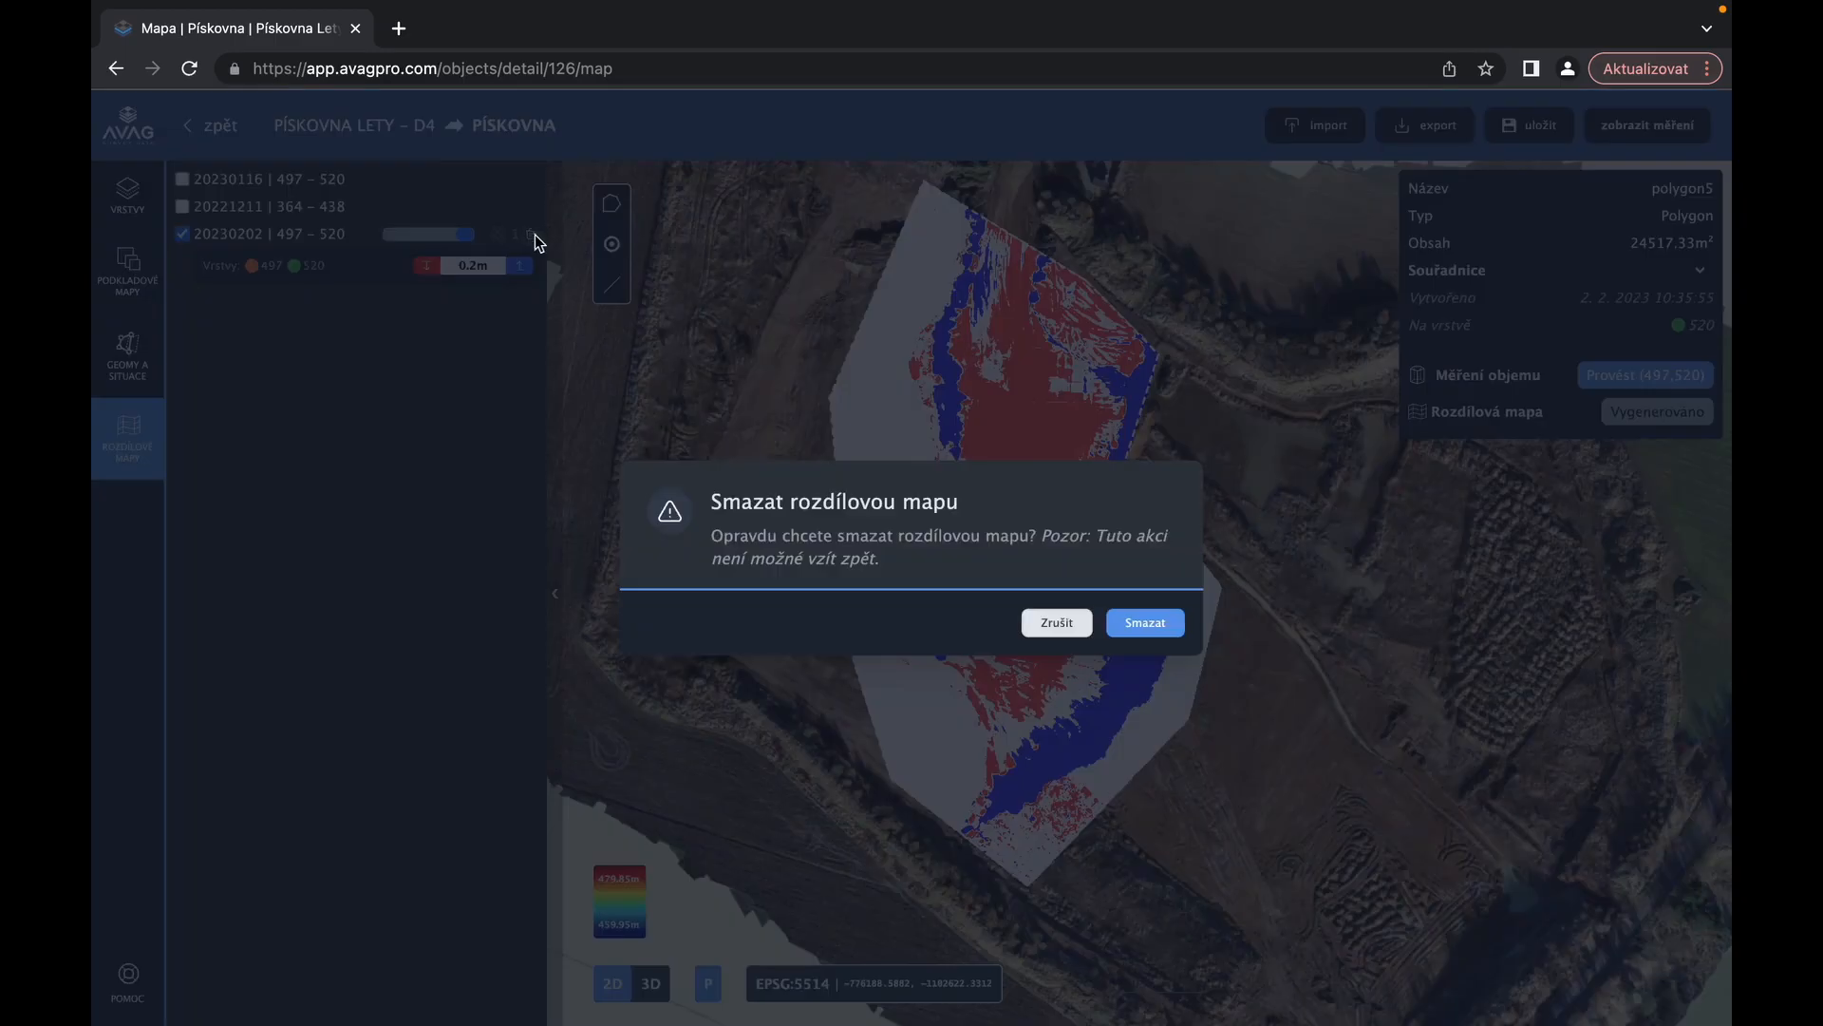
click(1145, 623)
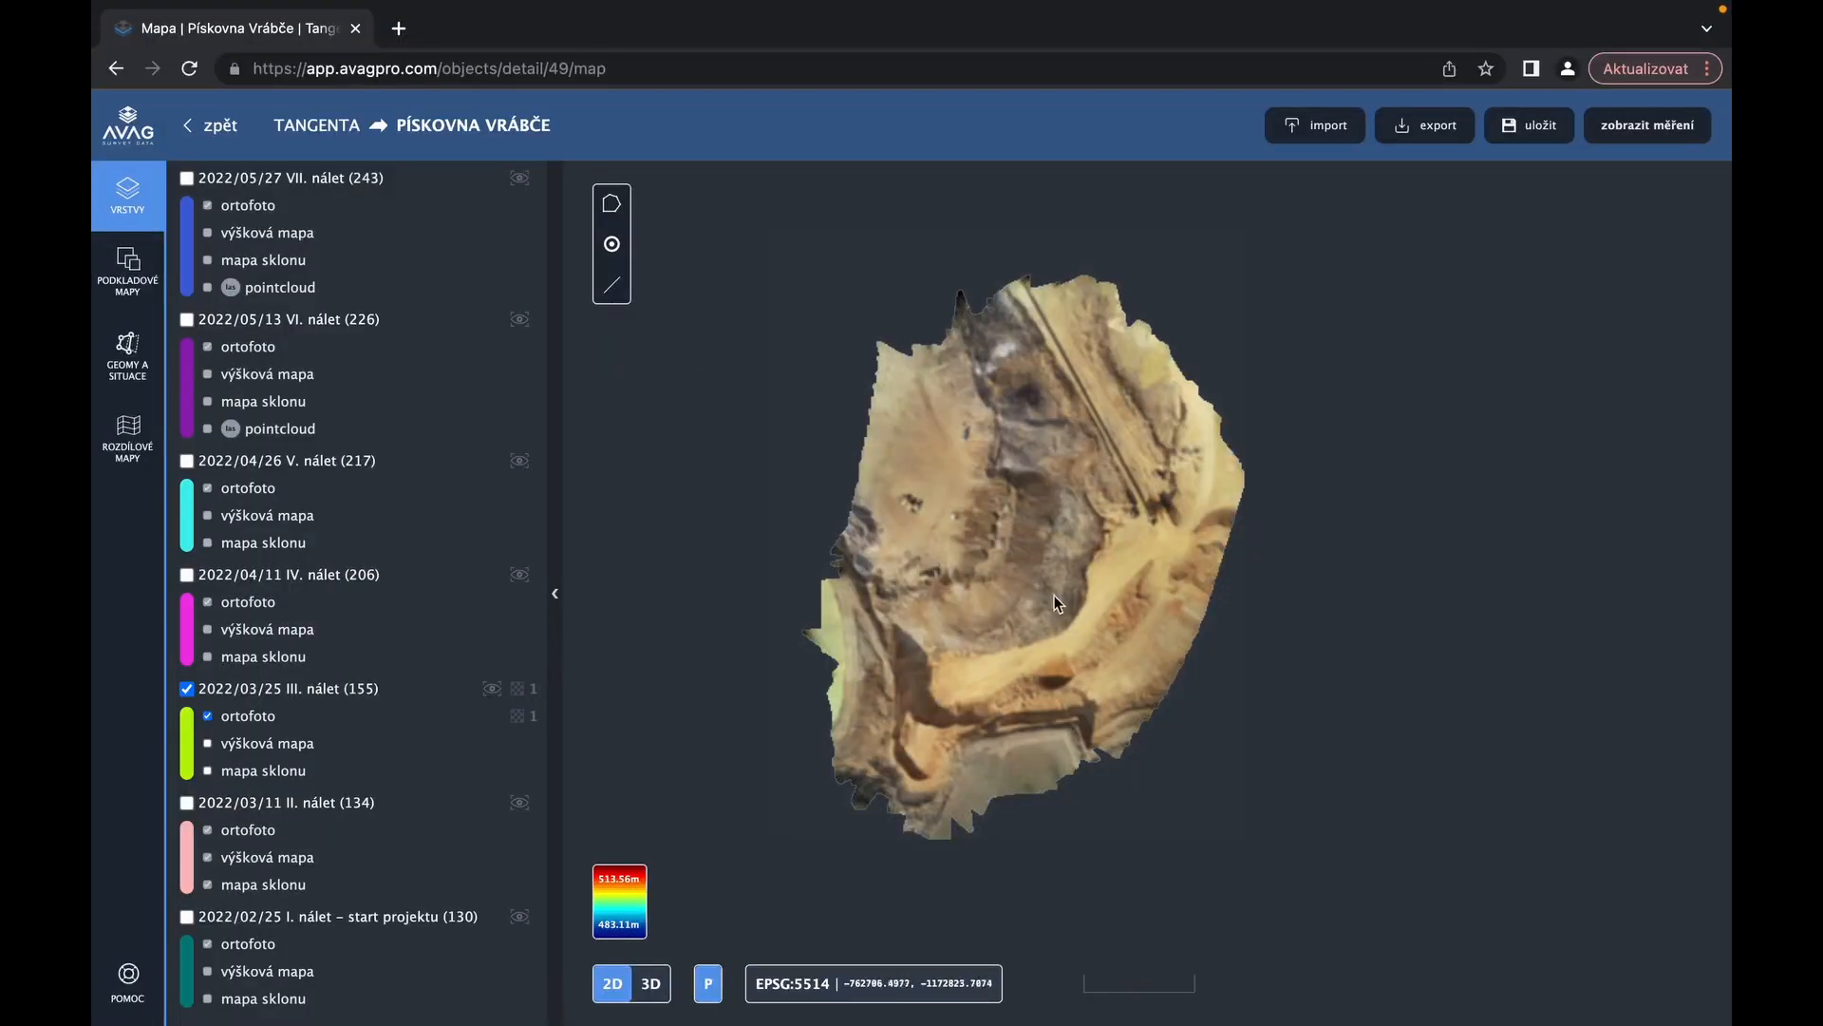
In the Pískovna Vrábče map, draw a line about 119 m long from the upper level near the machinery down across the excavation slope
click(608, 285)
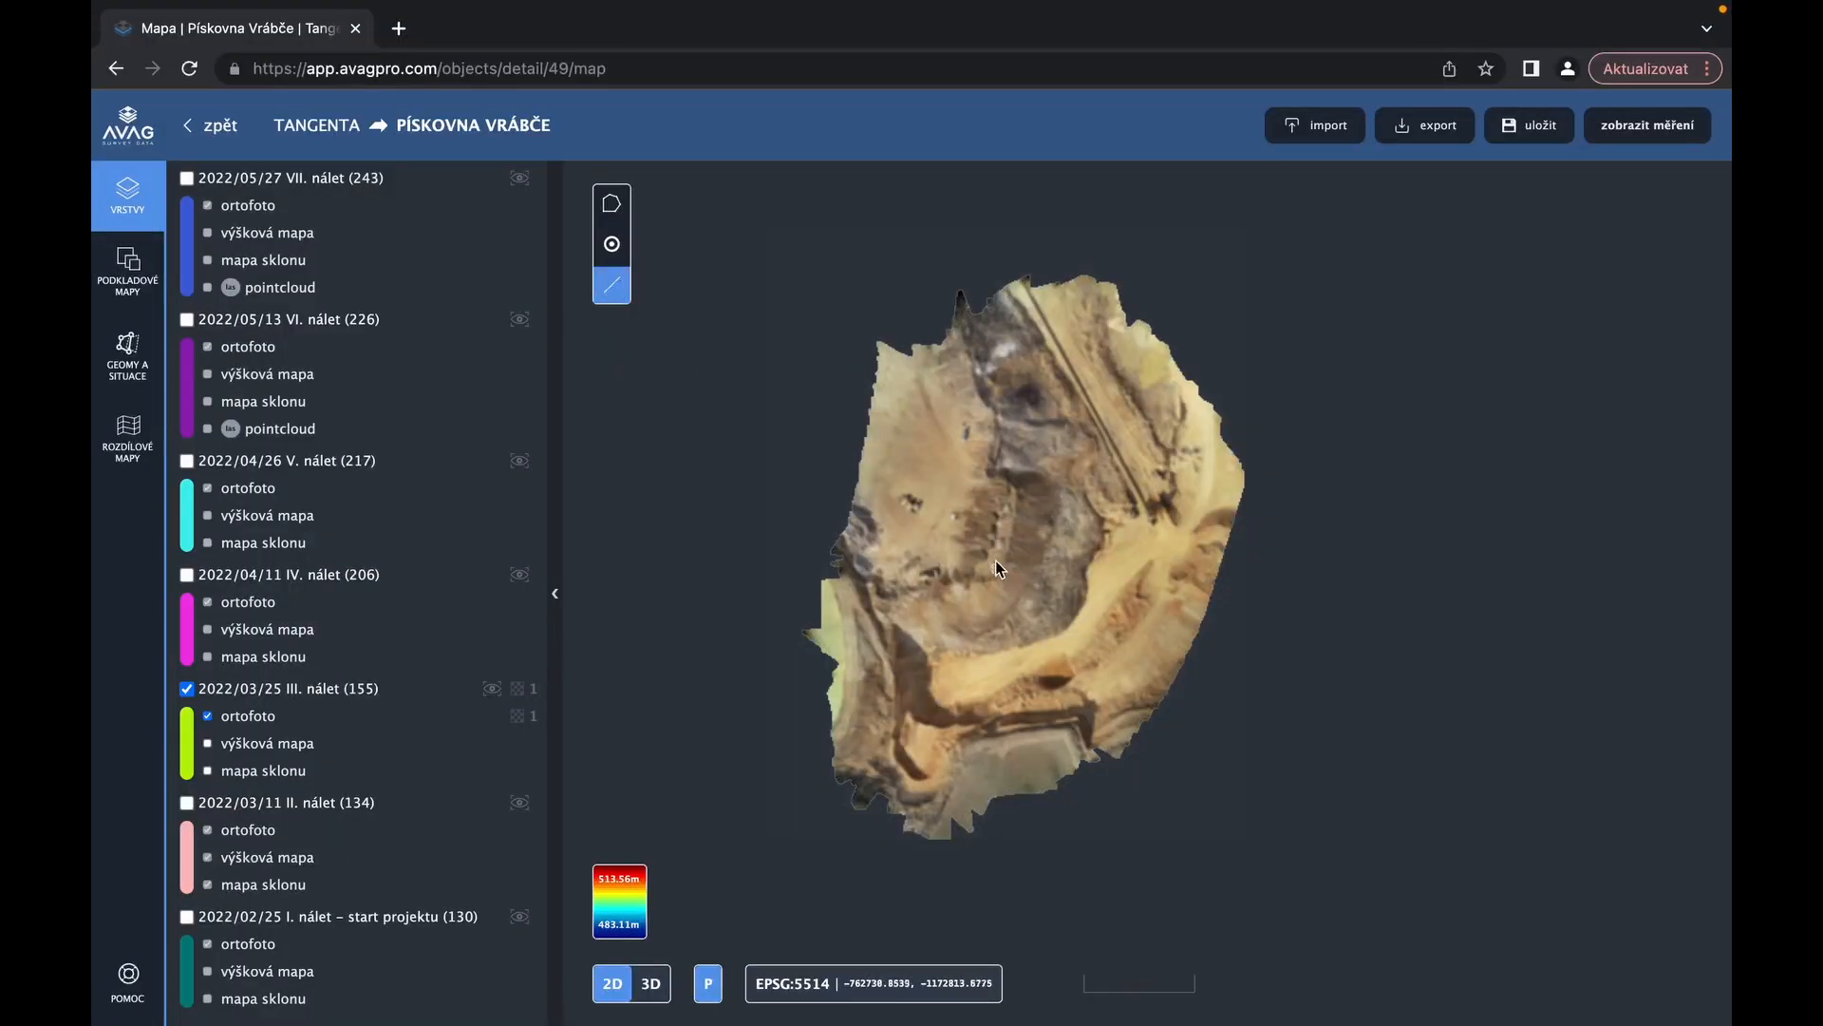
scroll(997, 567, up, 5)
scroll(1005, 556, up, 3)
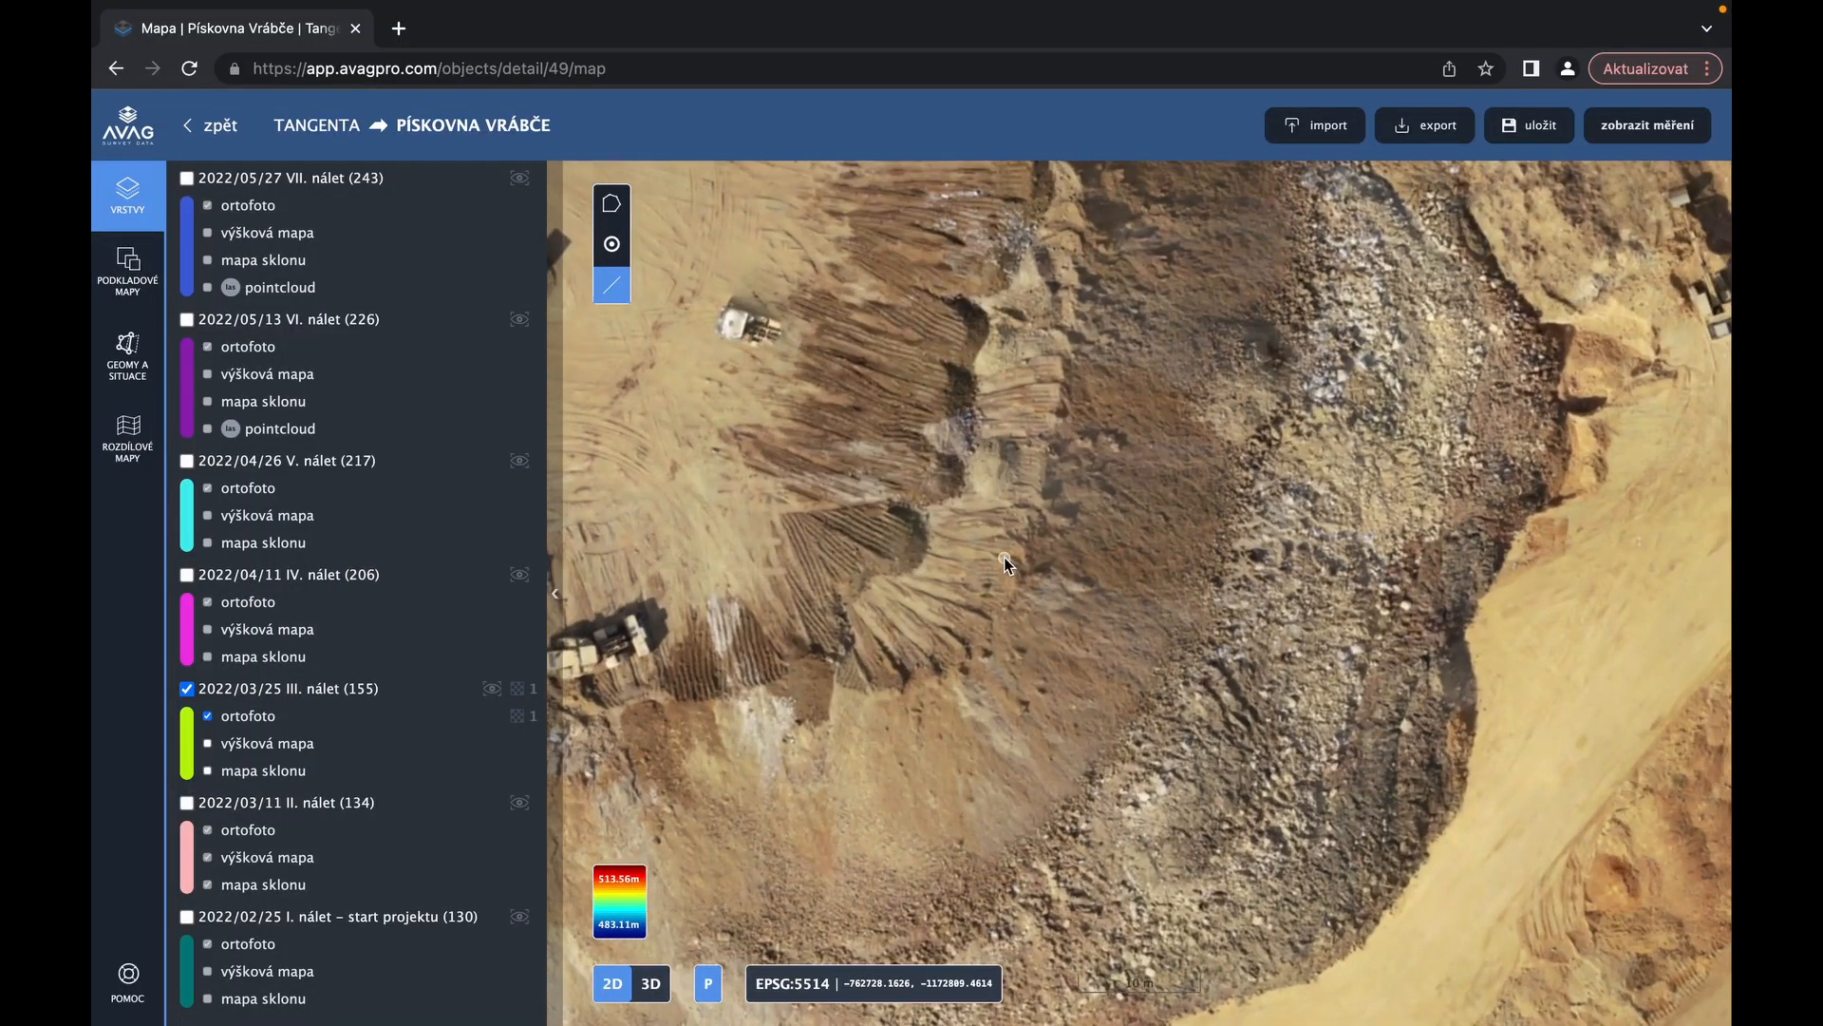
drag(993, 544, 1147, 641)
click(747, 424)
drag(1419, 850, 1004, 539)
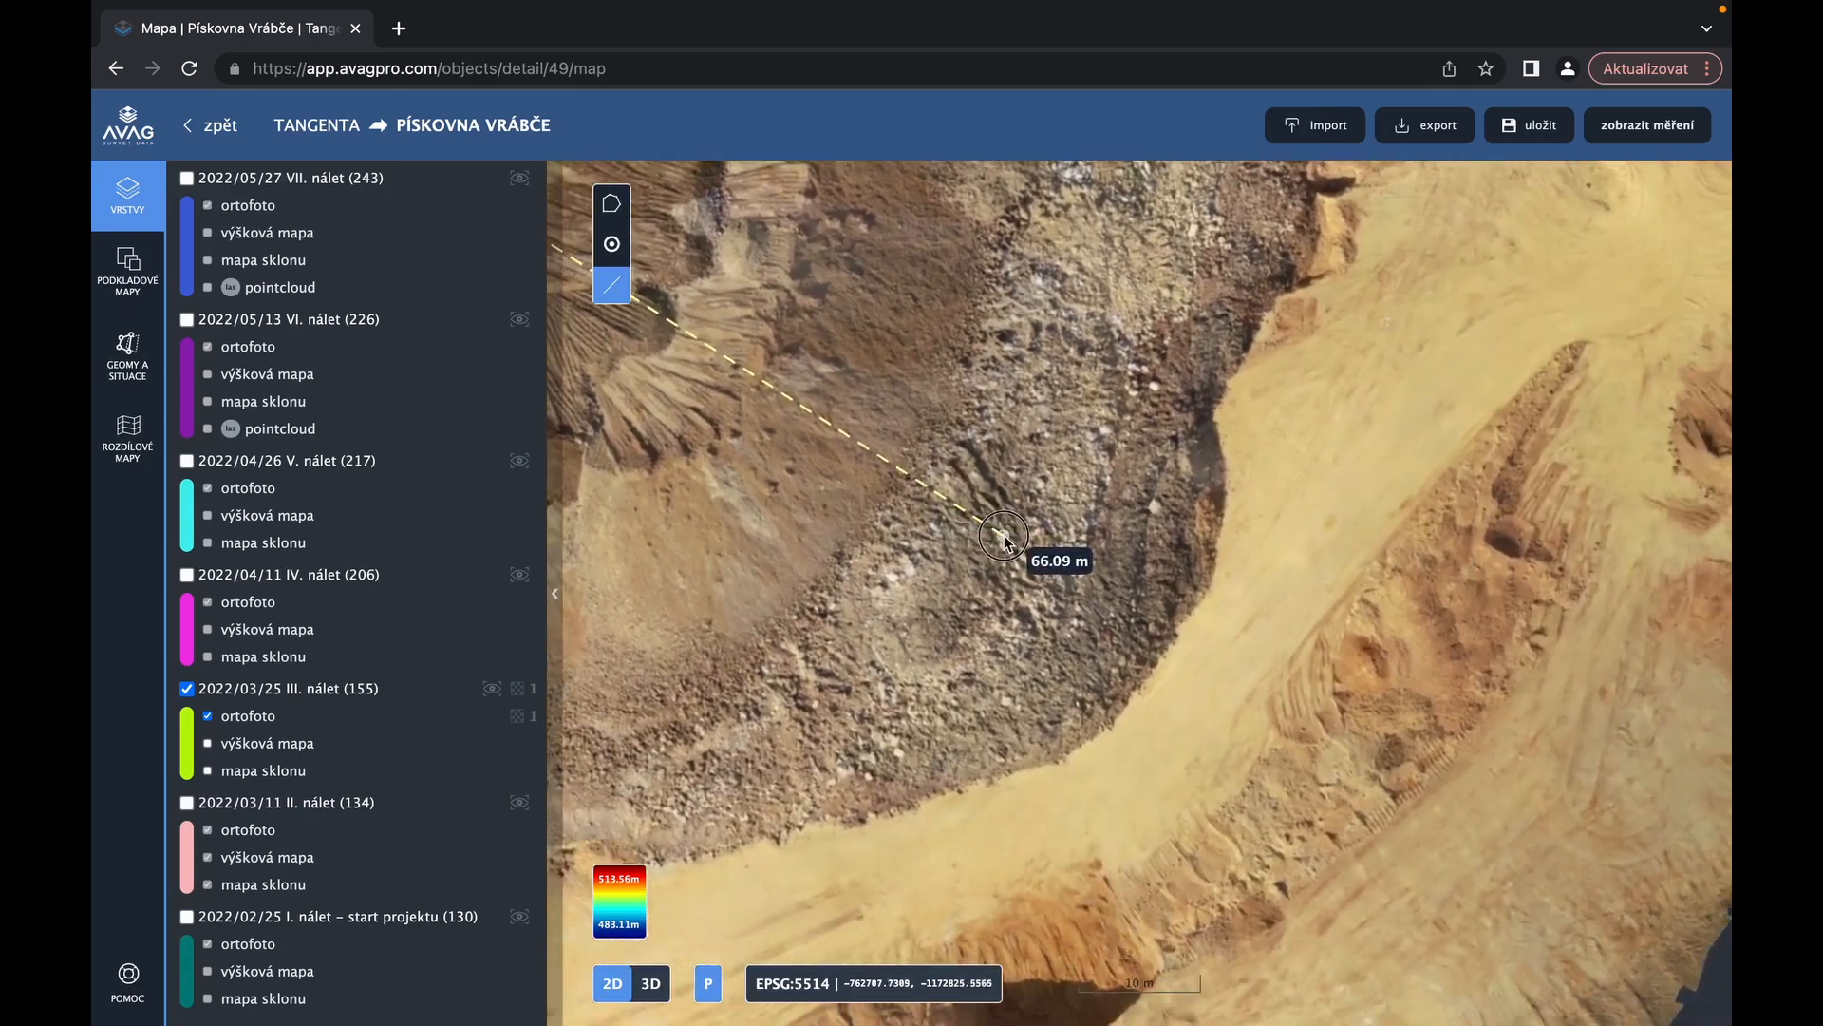
click(1576, 825)
scroll(1394, 766, down, 3)
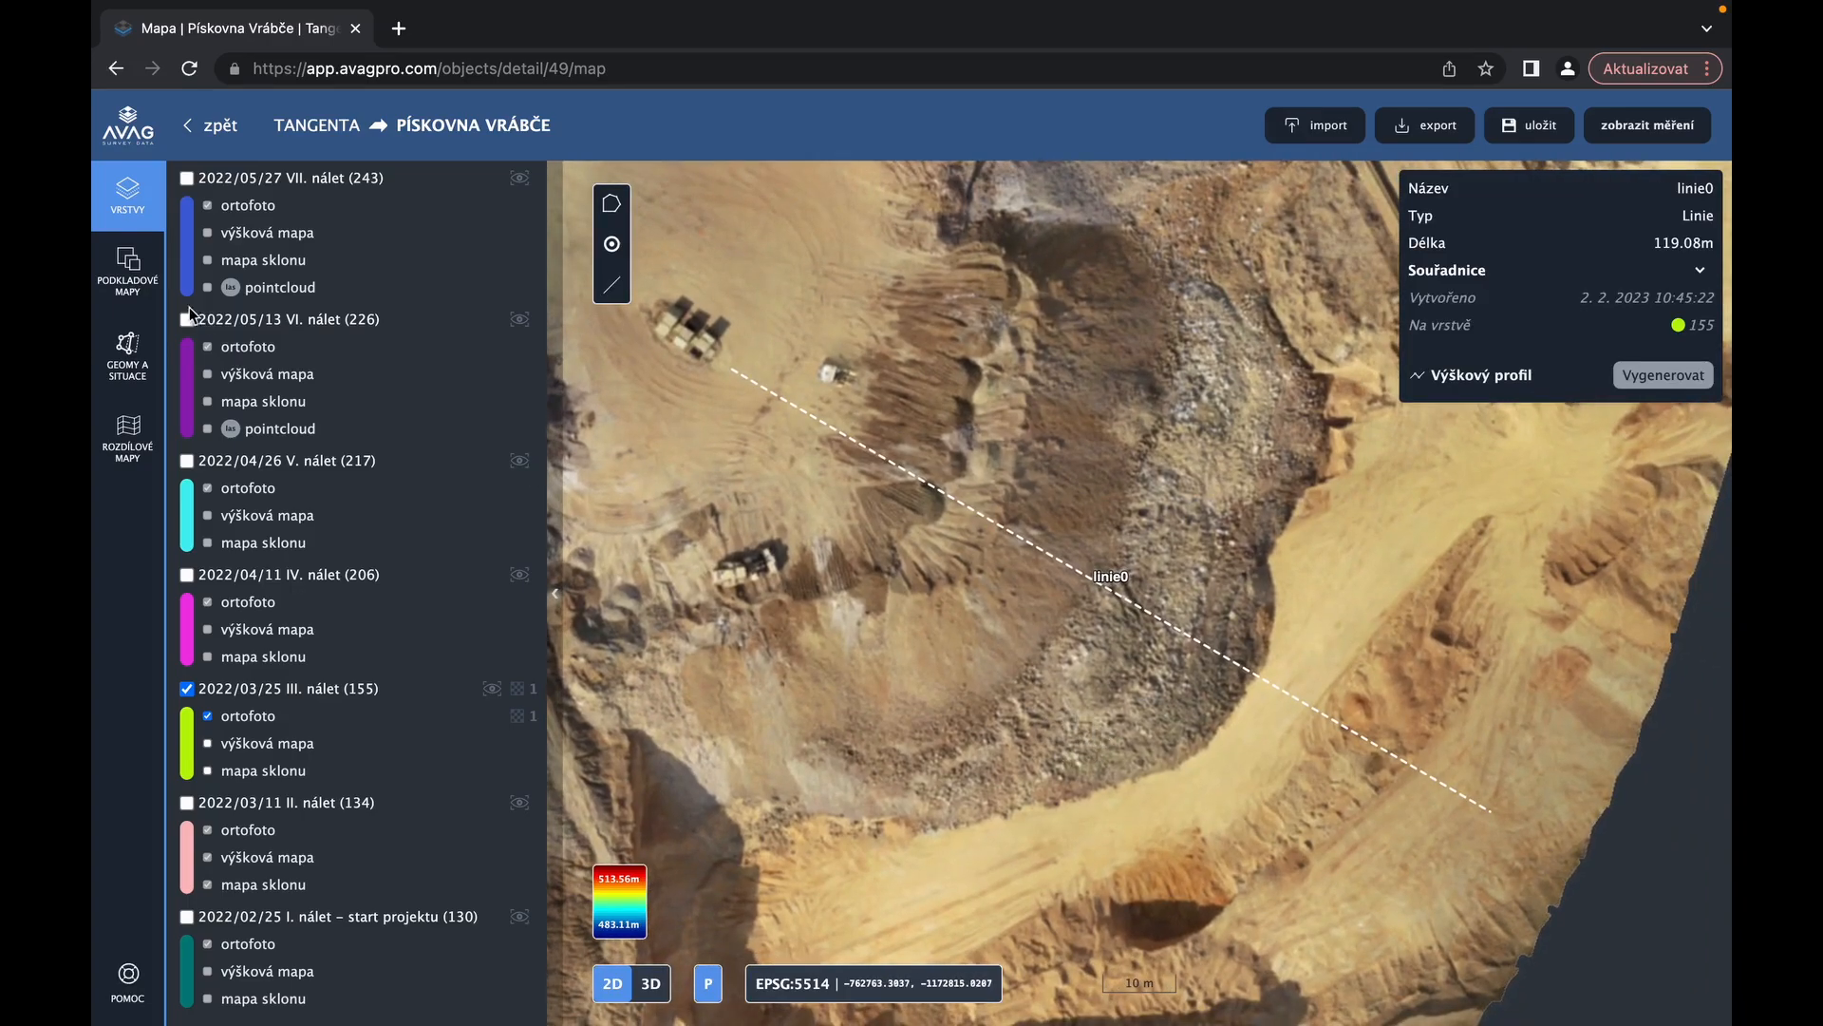
Rename the newly drawn line as profil in the list of geometries
click(127, 354)
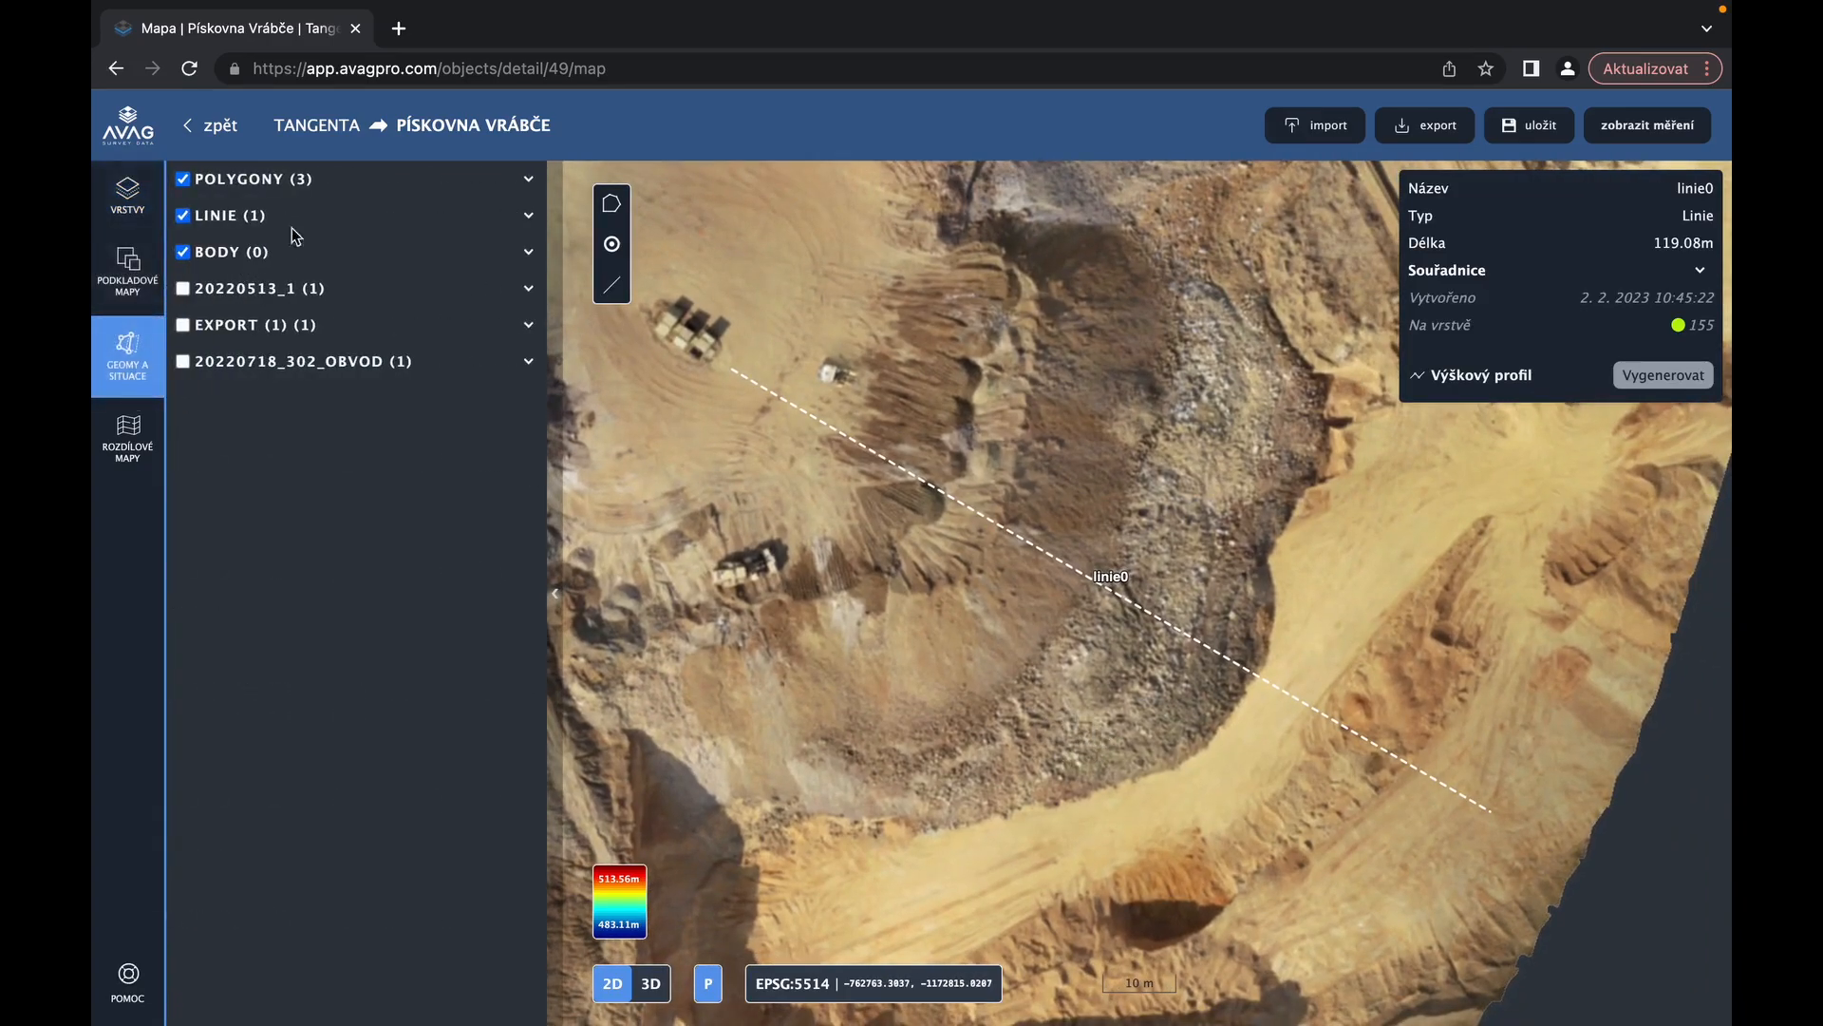
click(498, 226)
click(499, 246)
text(pro)
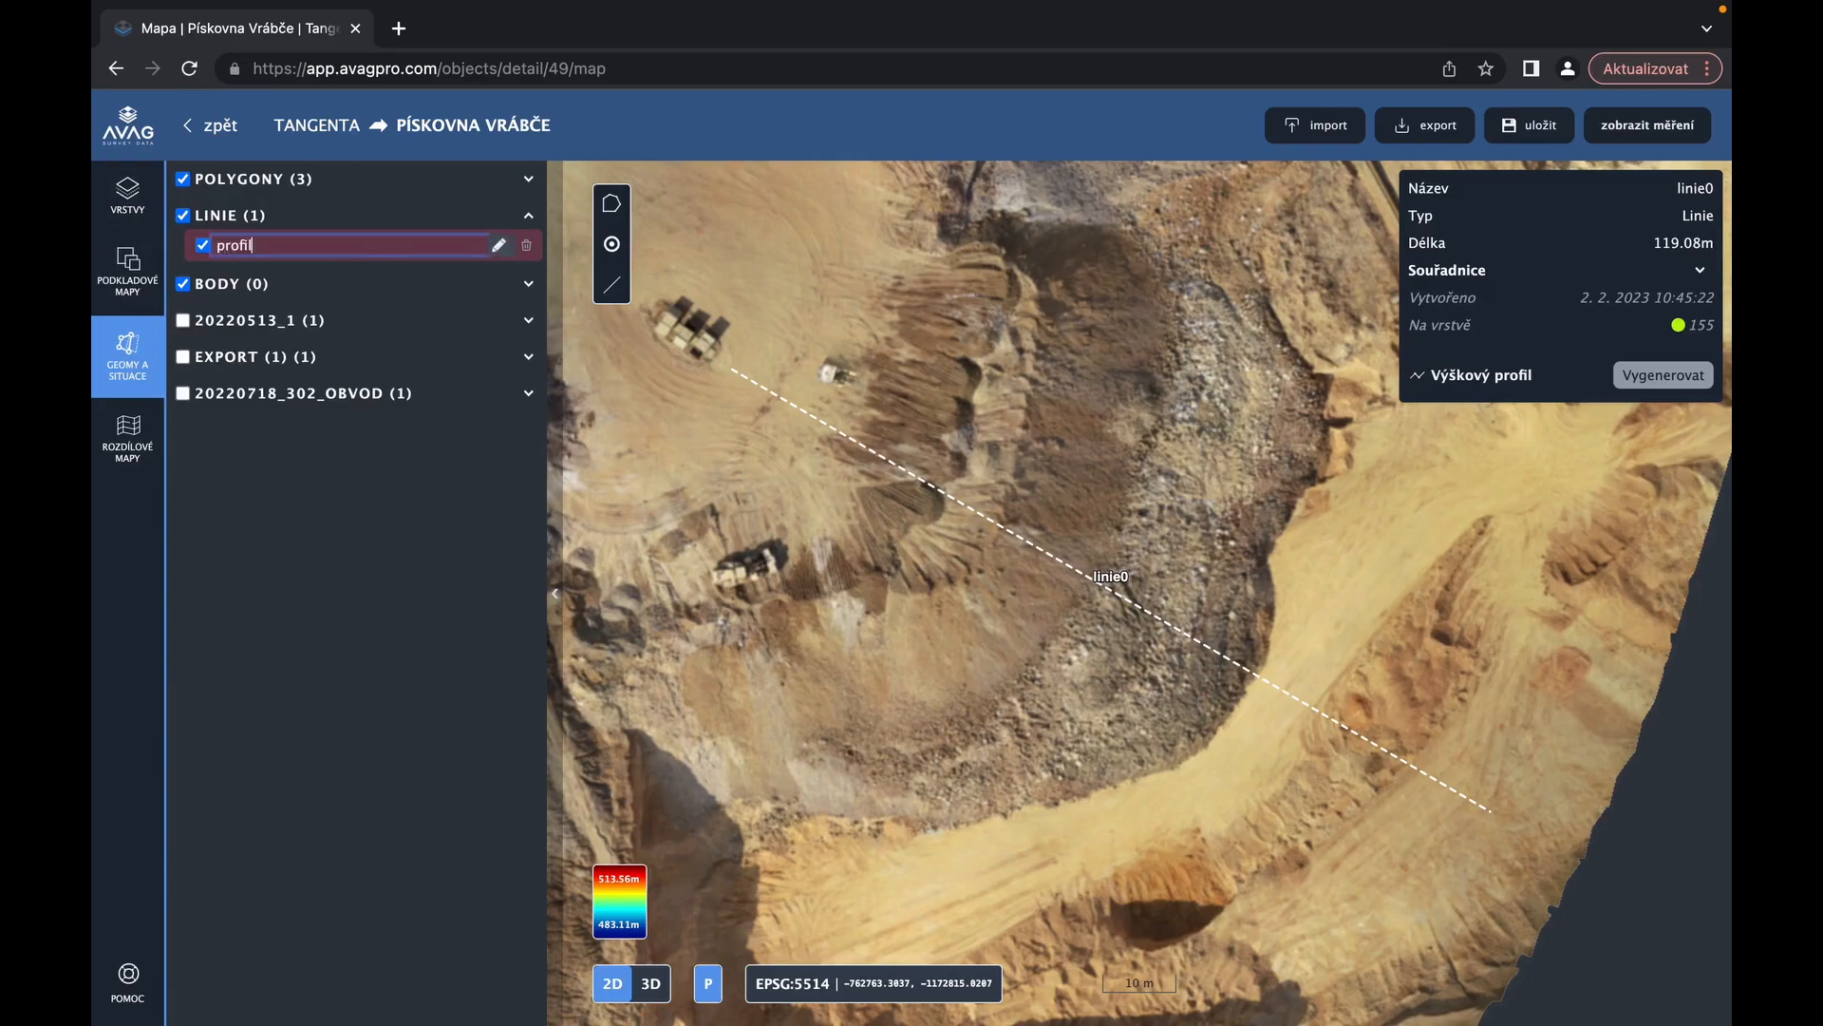
text(fil)
key(Return)
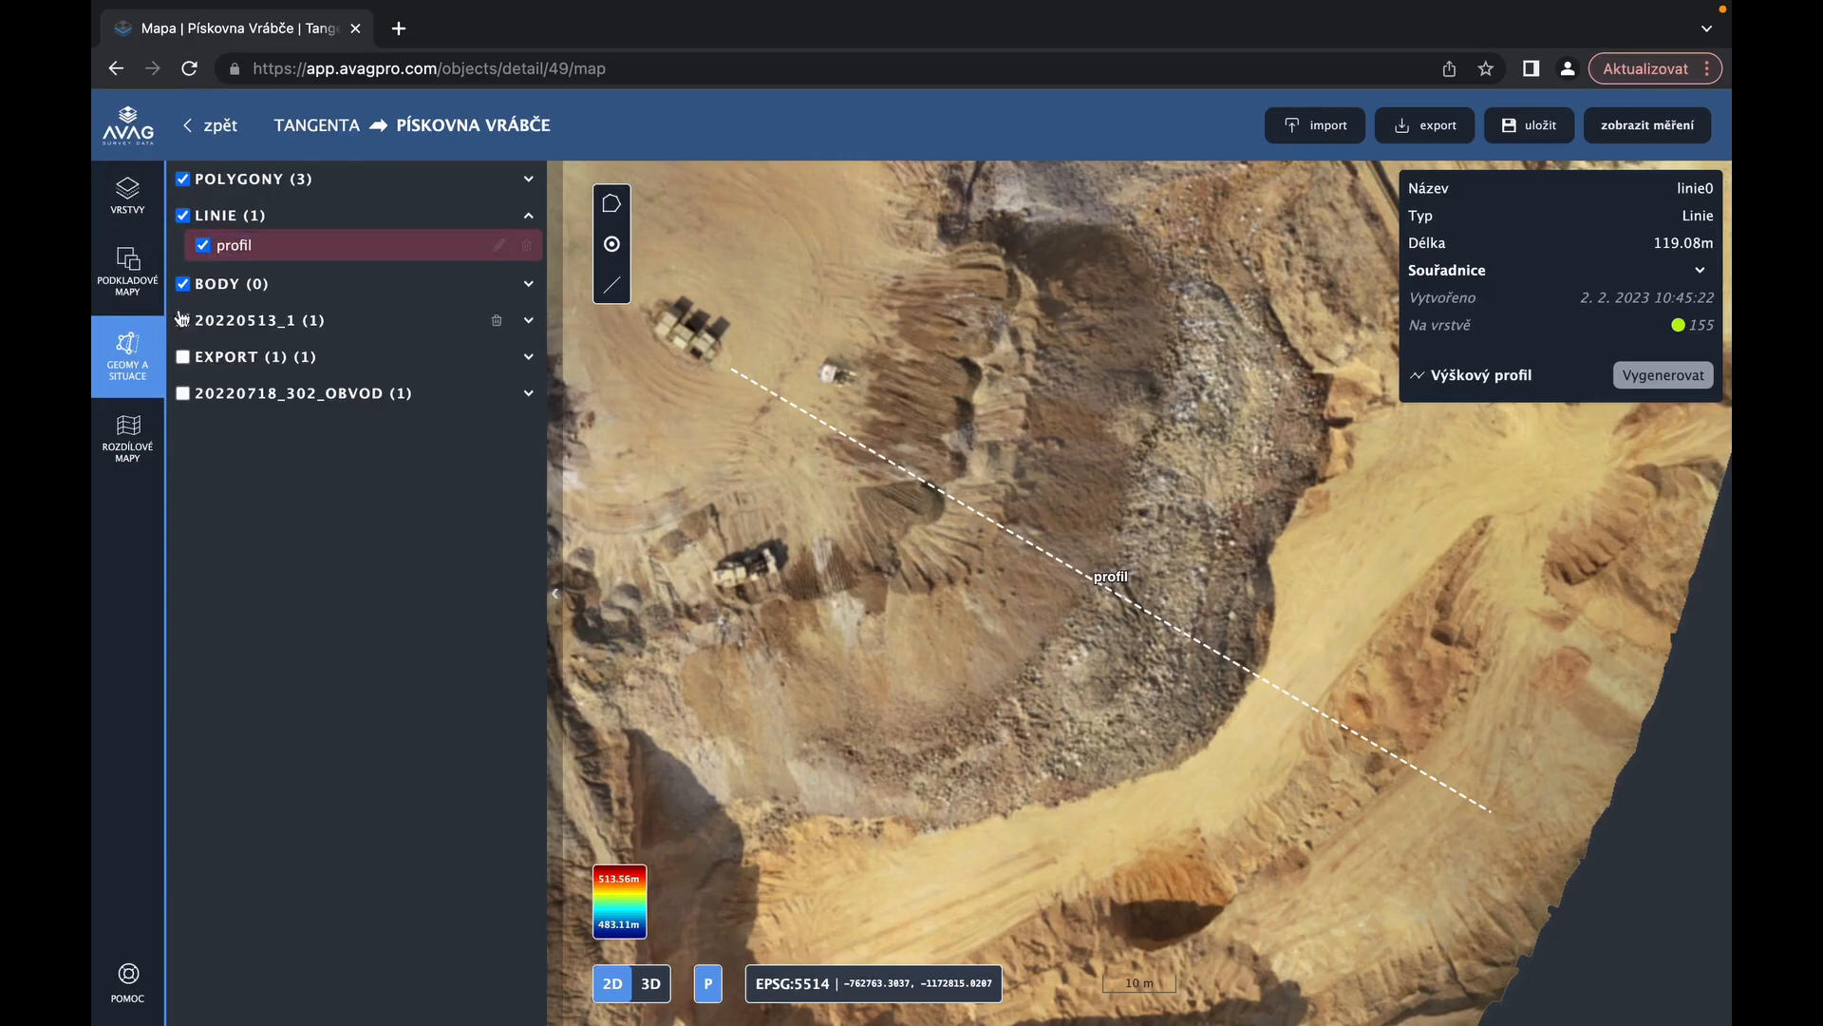
Show the 2022/04/11 IV. nálet (206) and 2022/04/26 V. nálet (217) layers together with the 2022/03/25 III. nálet (155) layer
click(128, 194)
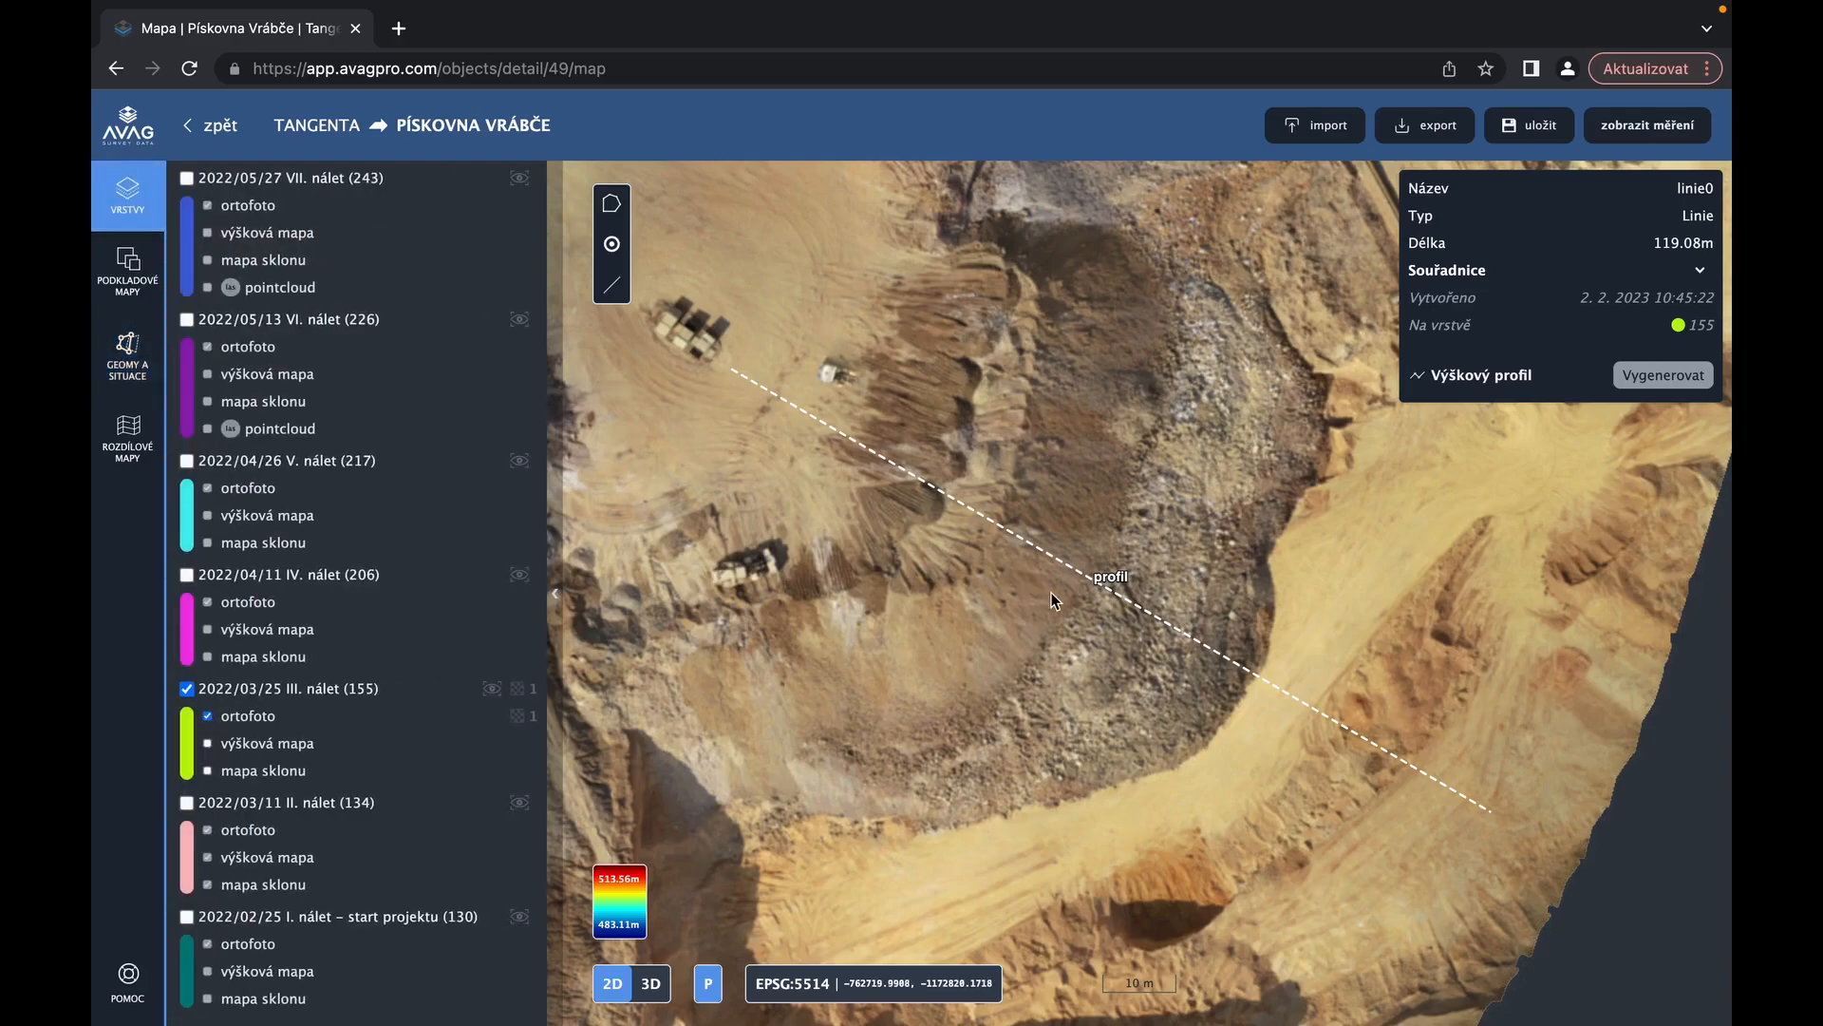
click(1102, 583)
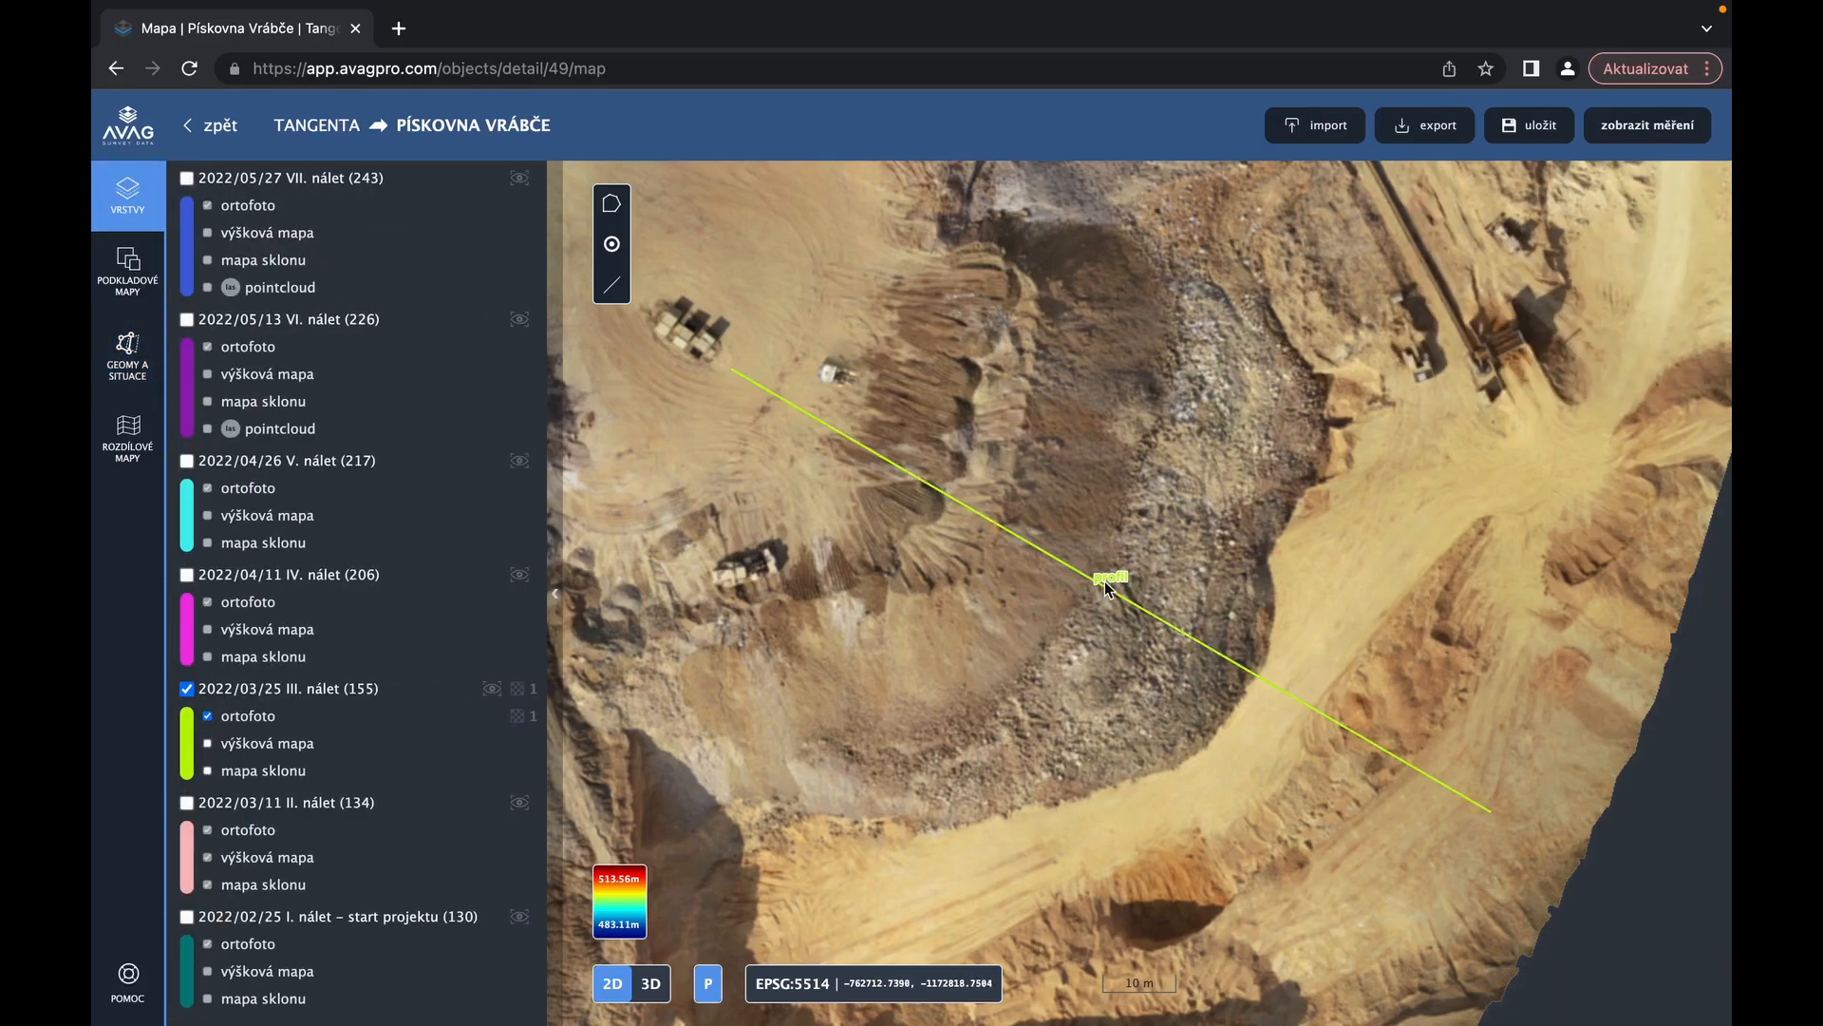
click(189, 693)
click(189, 693)
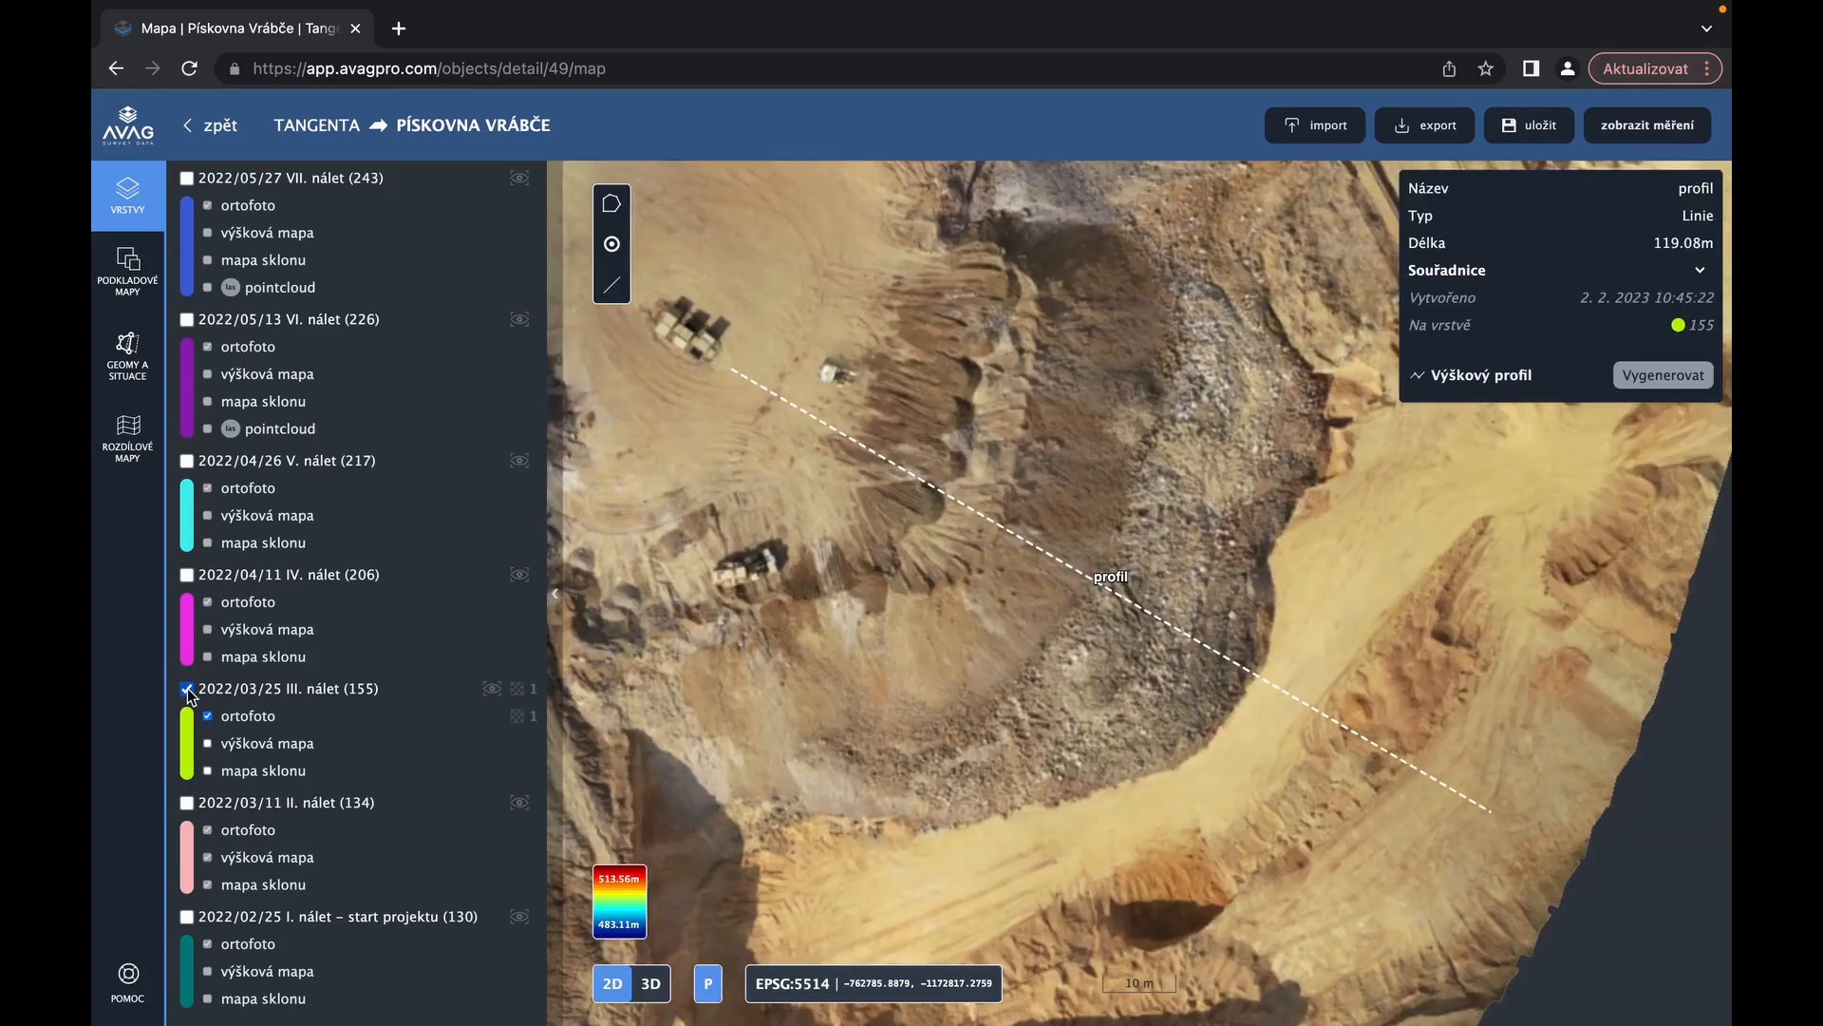
click(1102, 584)
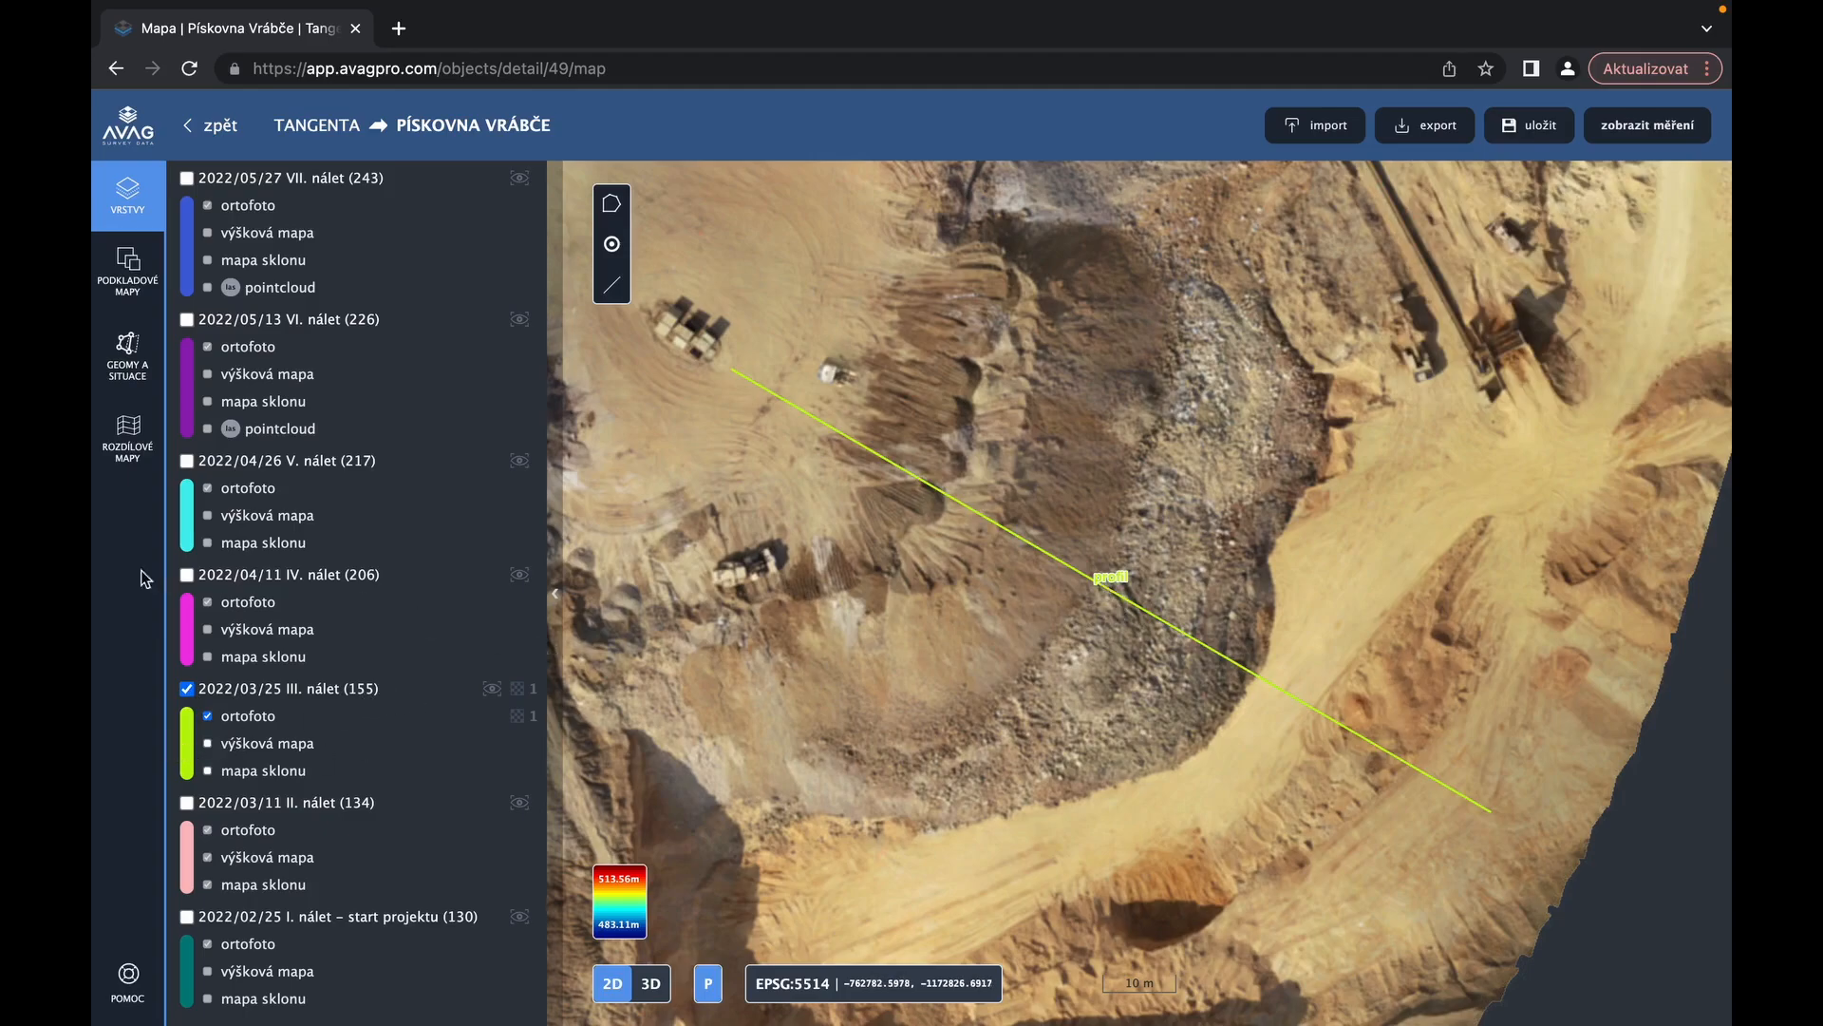
click(187, 575)
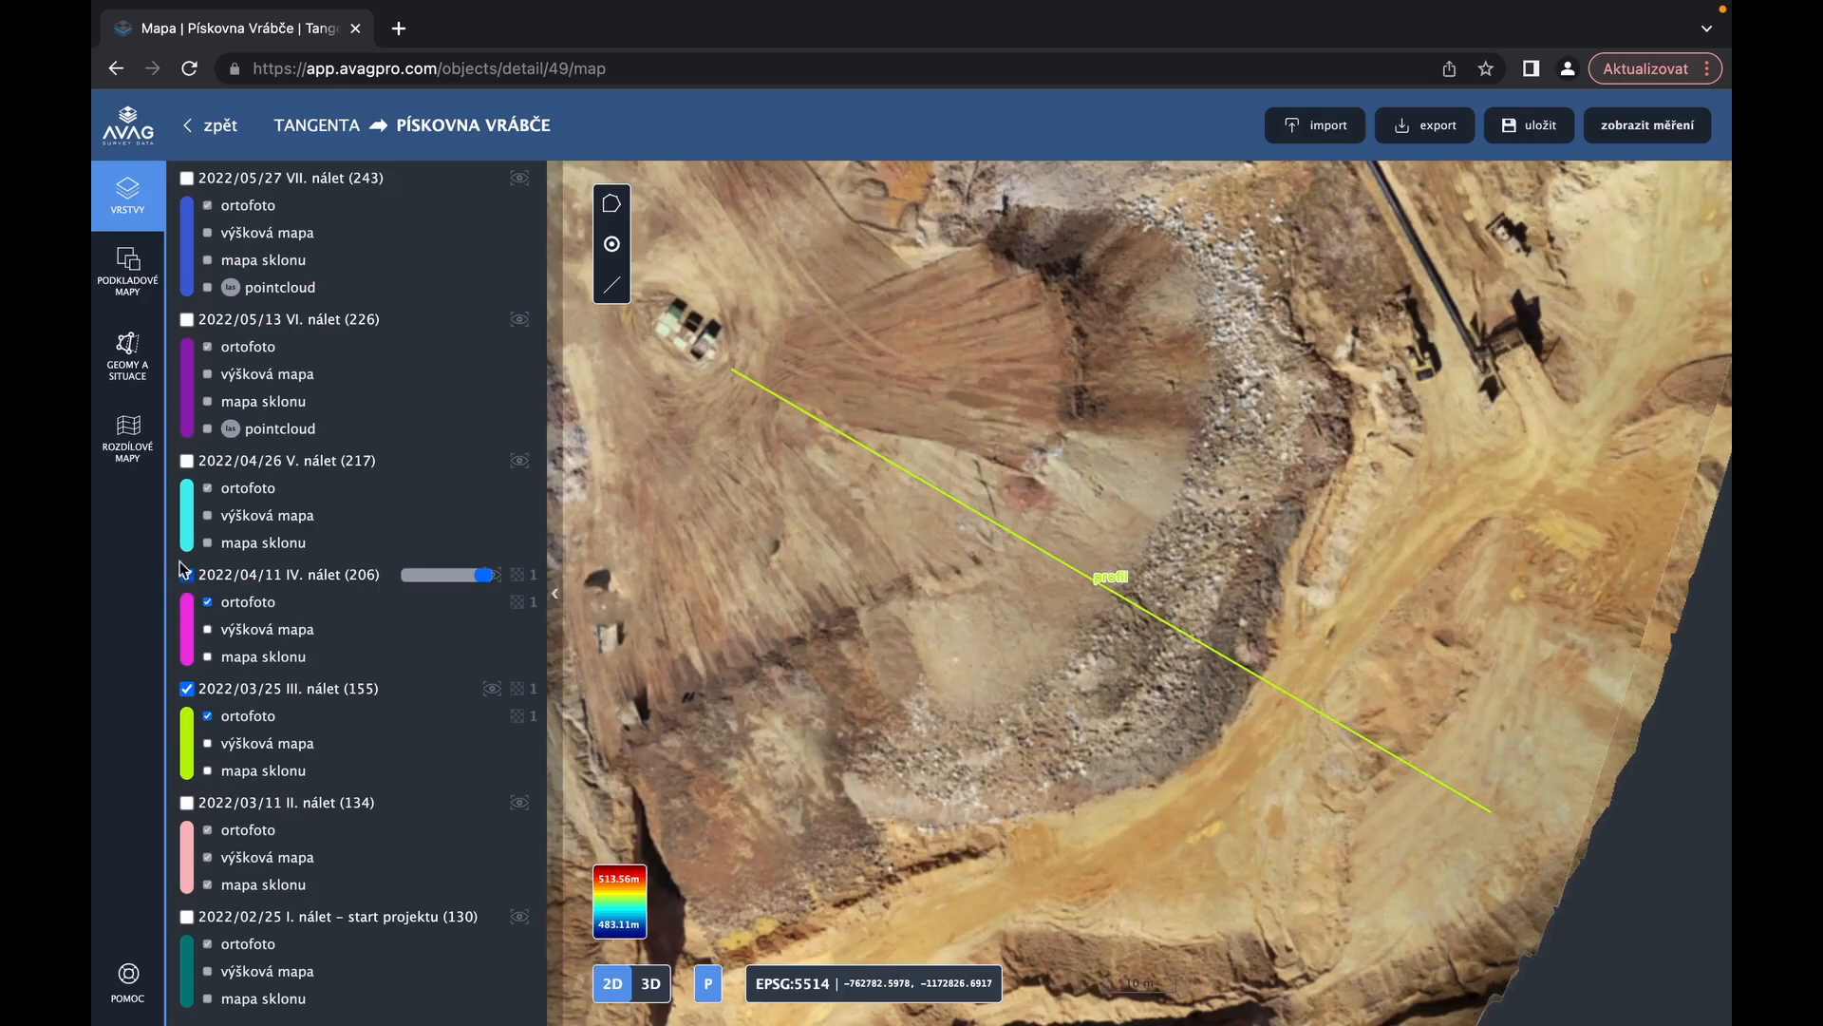
click(187, 465)
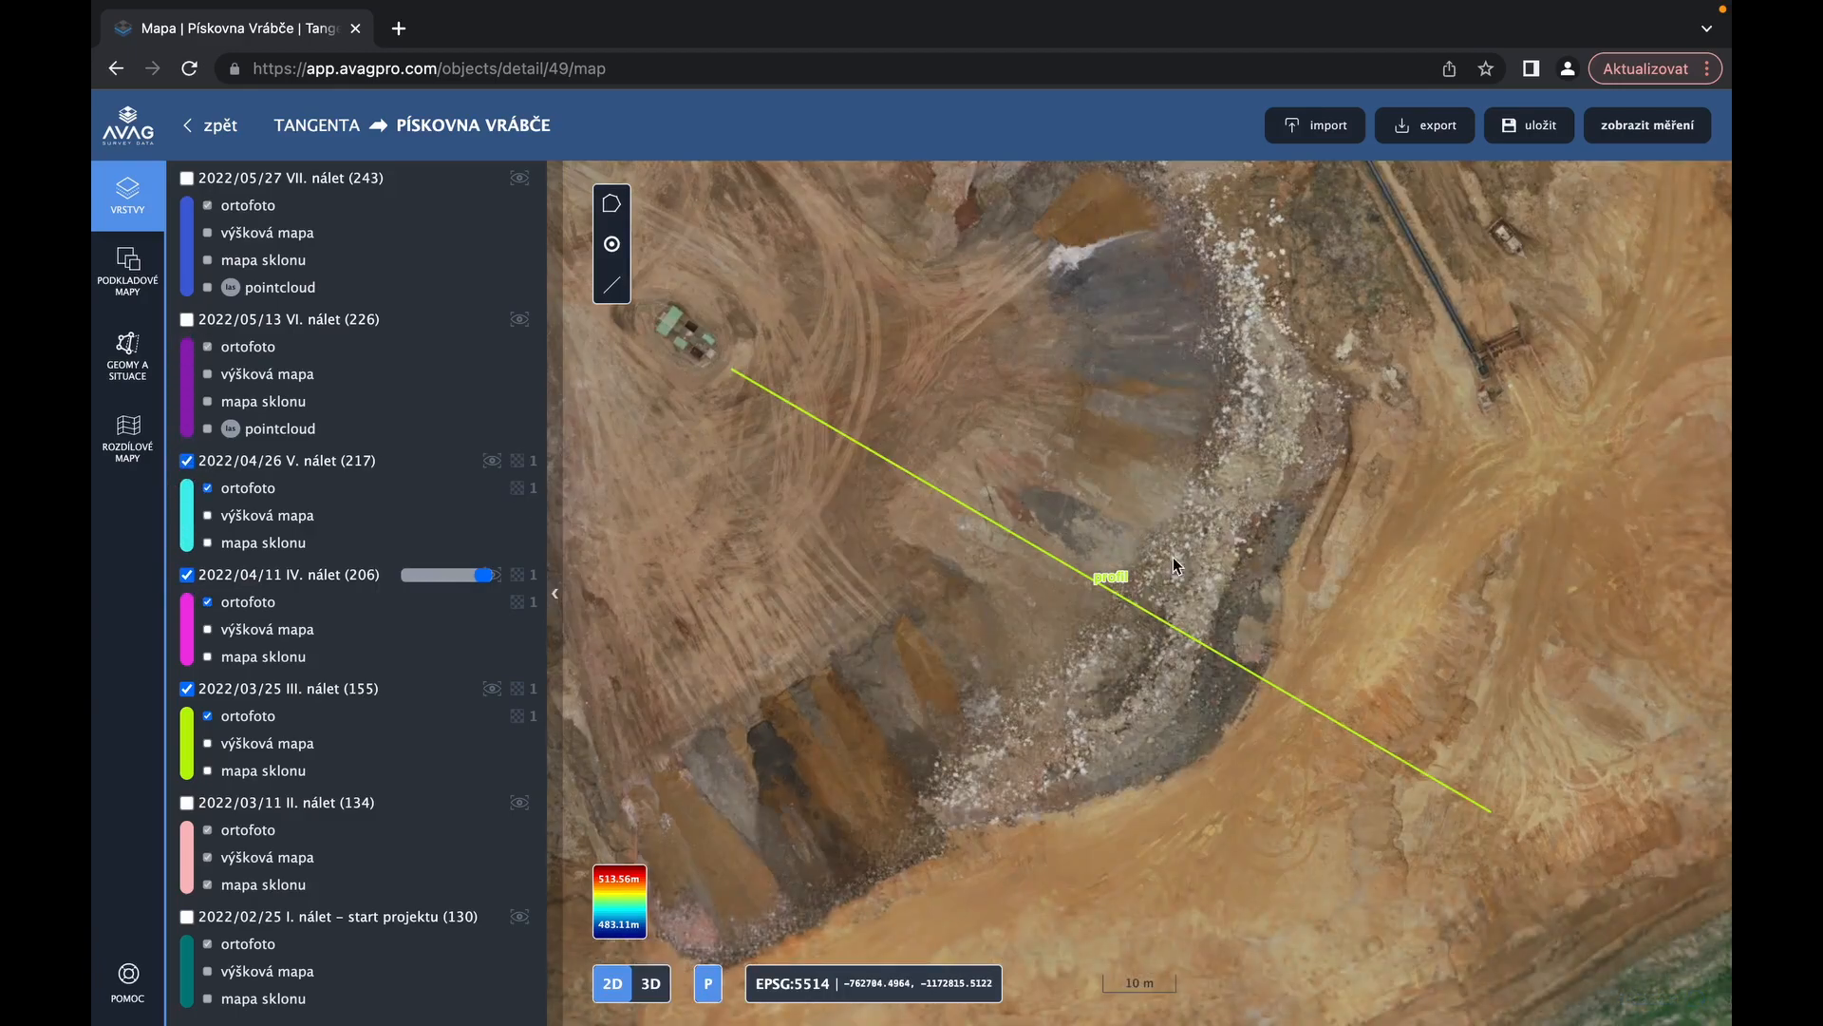
Generate the height profile of the profil line for layers 217, 206 and 155 and enlarge its chart
click(1127, 604)
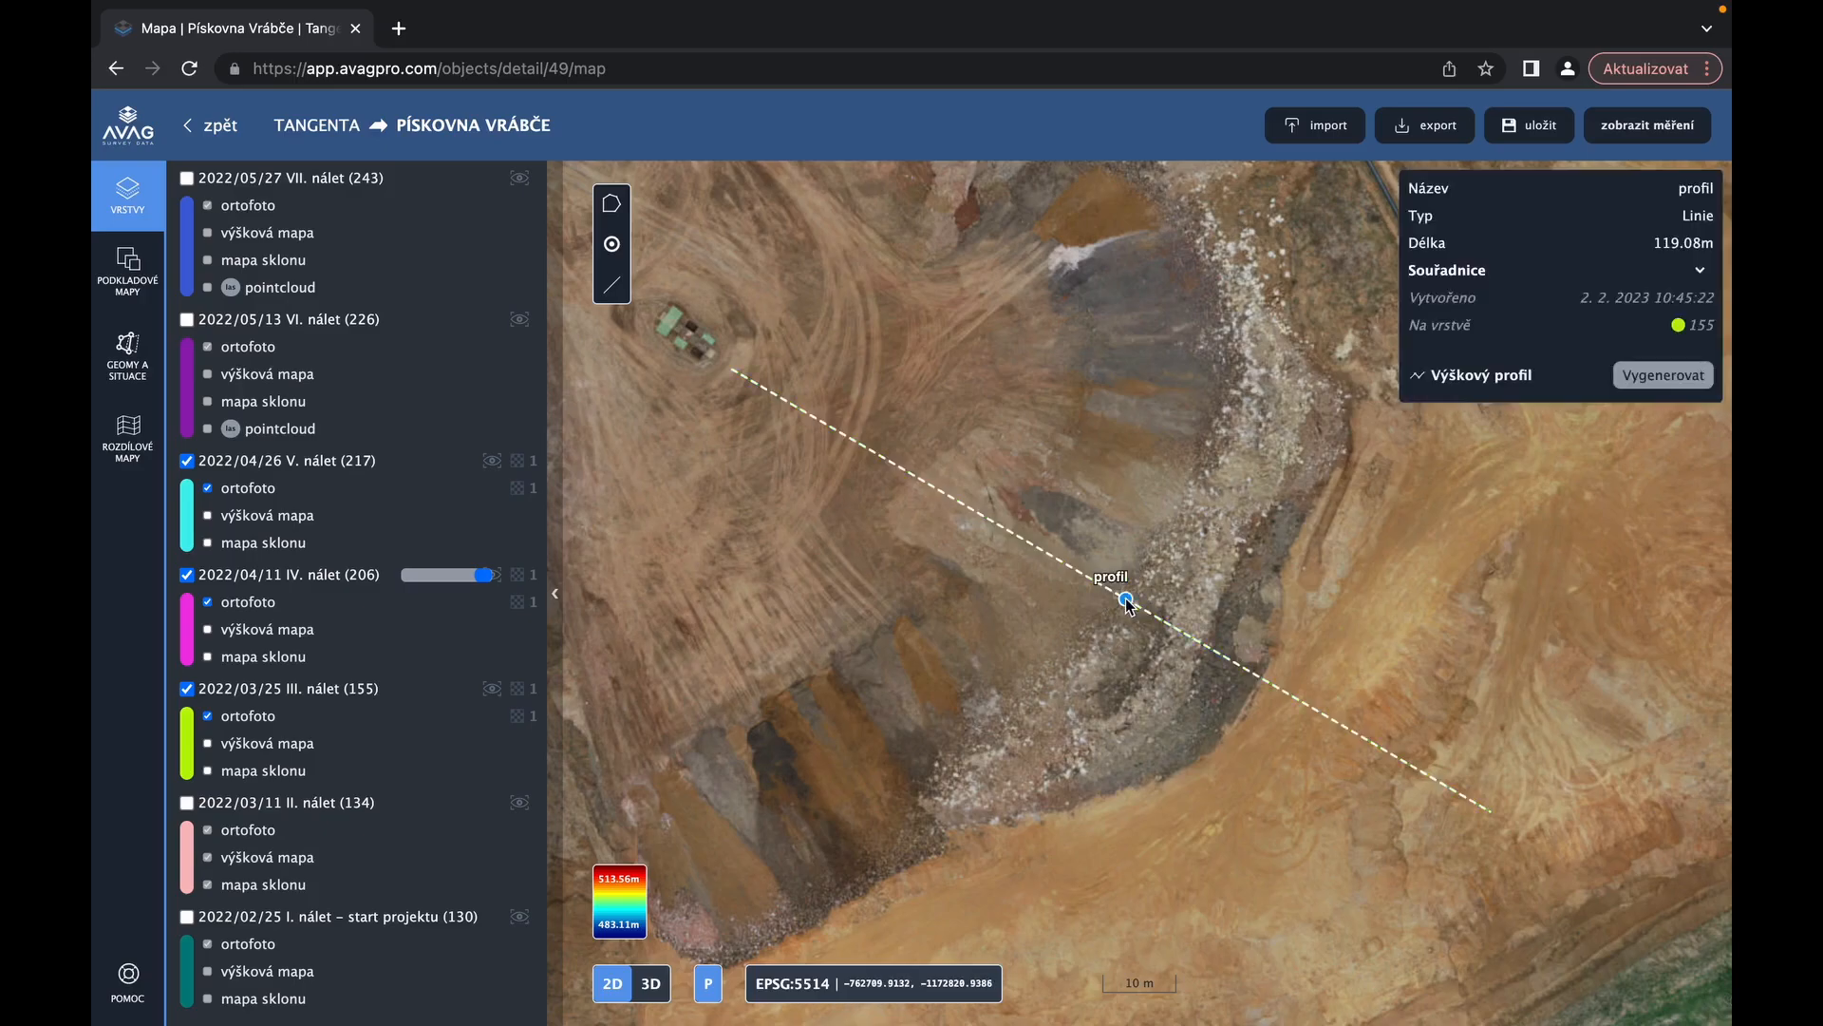
click(1649, 377)
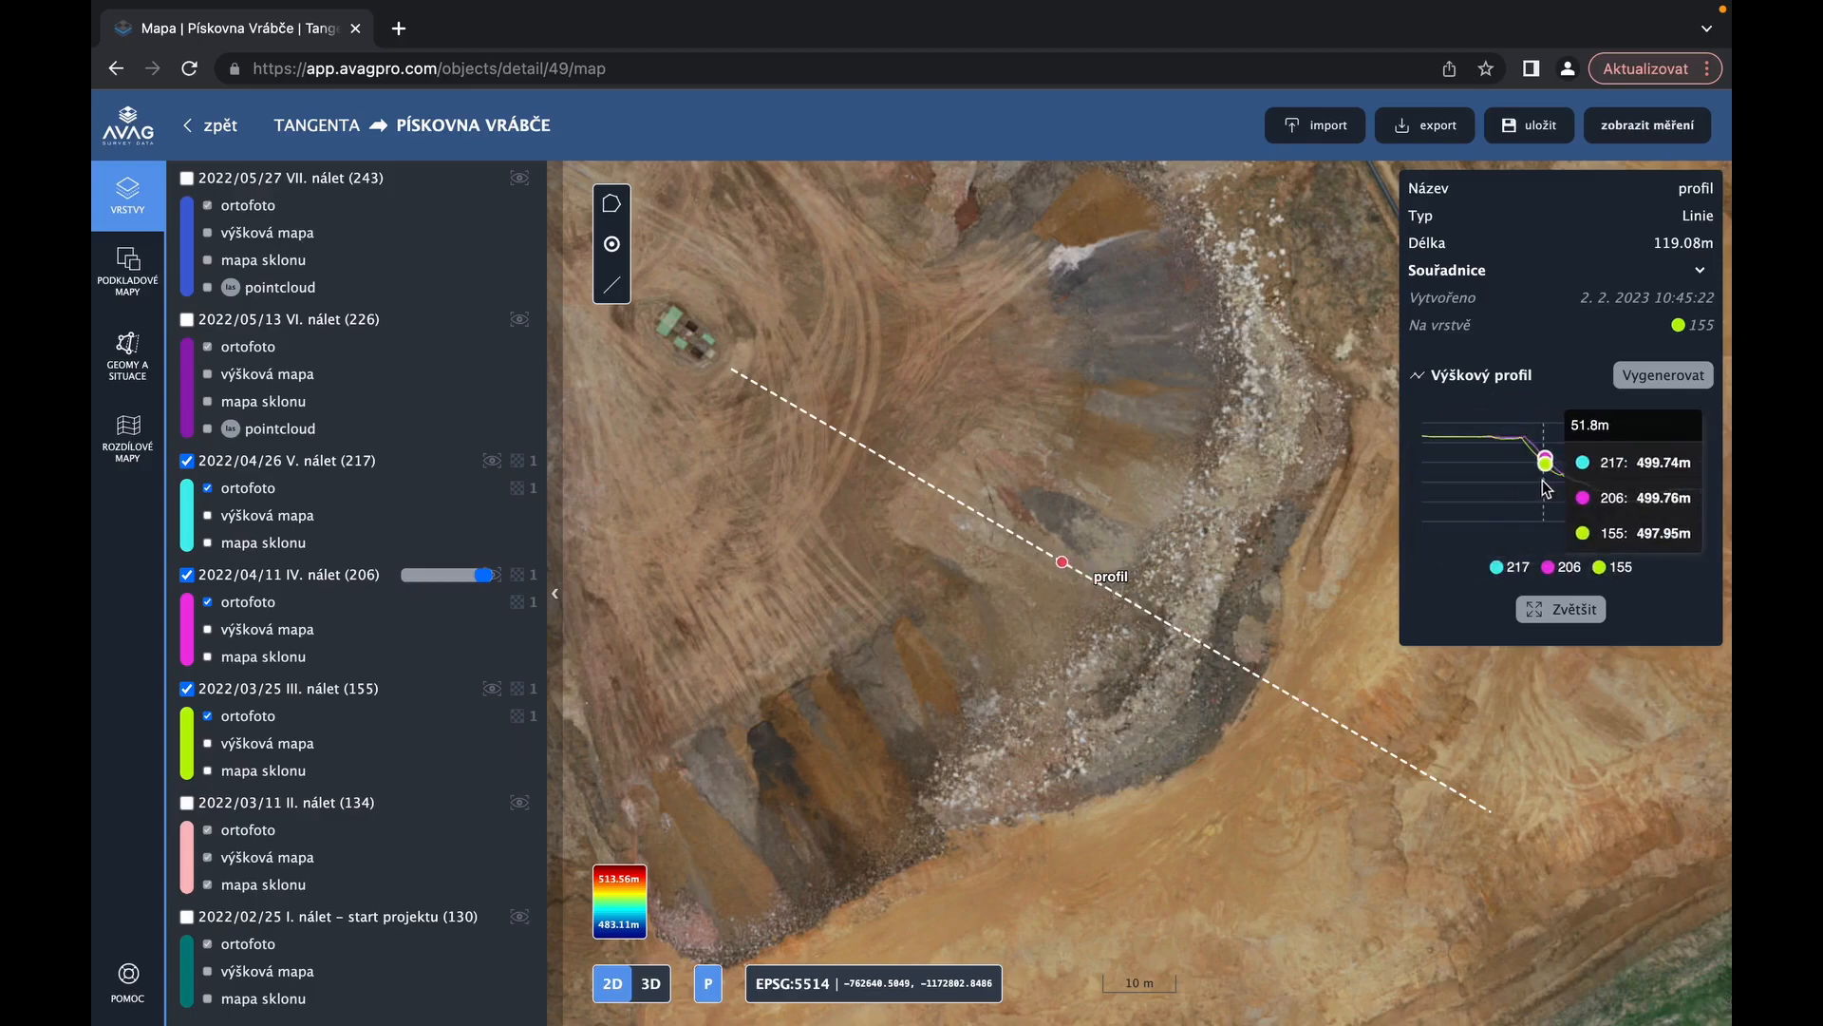
click(1557, 613)
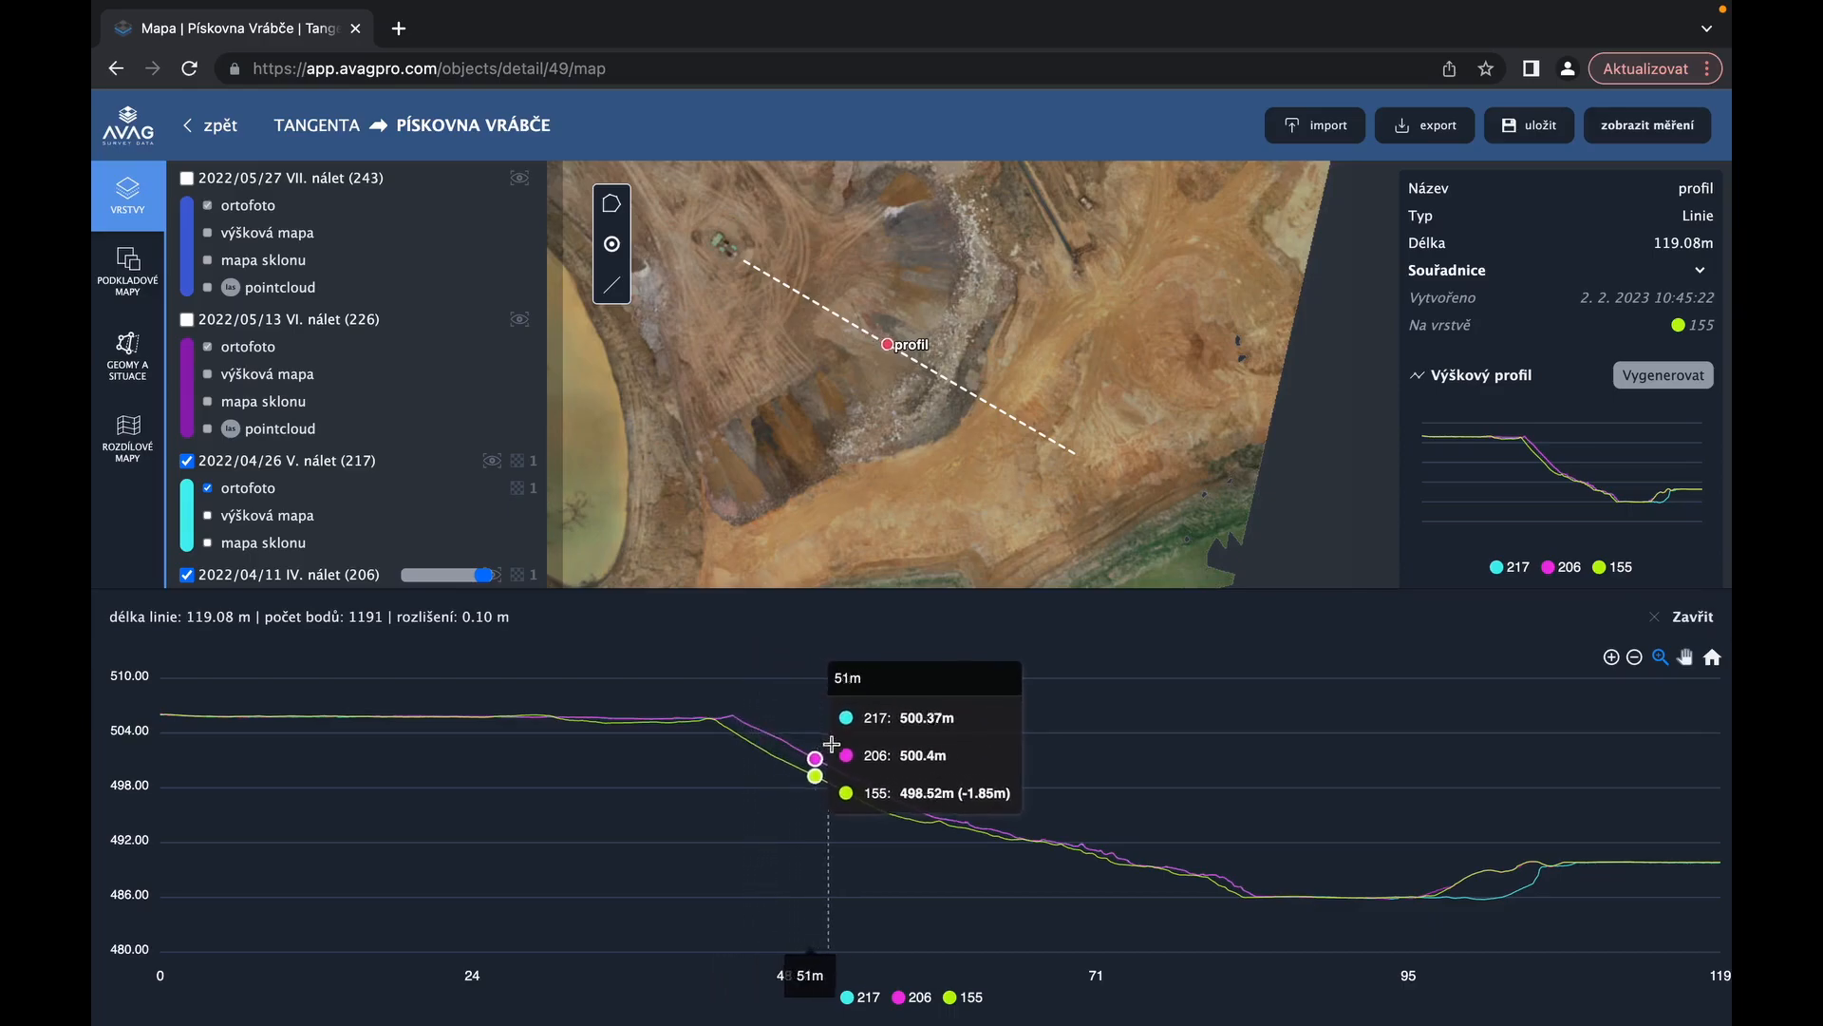
Add layers 226, 243, 287 and 360 to the visible surveys, then regenerate and enlarge the profil line's height profile
scroll(282, 437, up, 3)
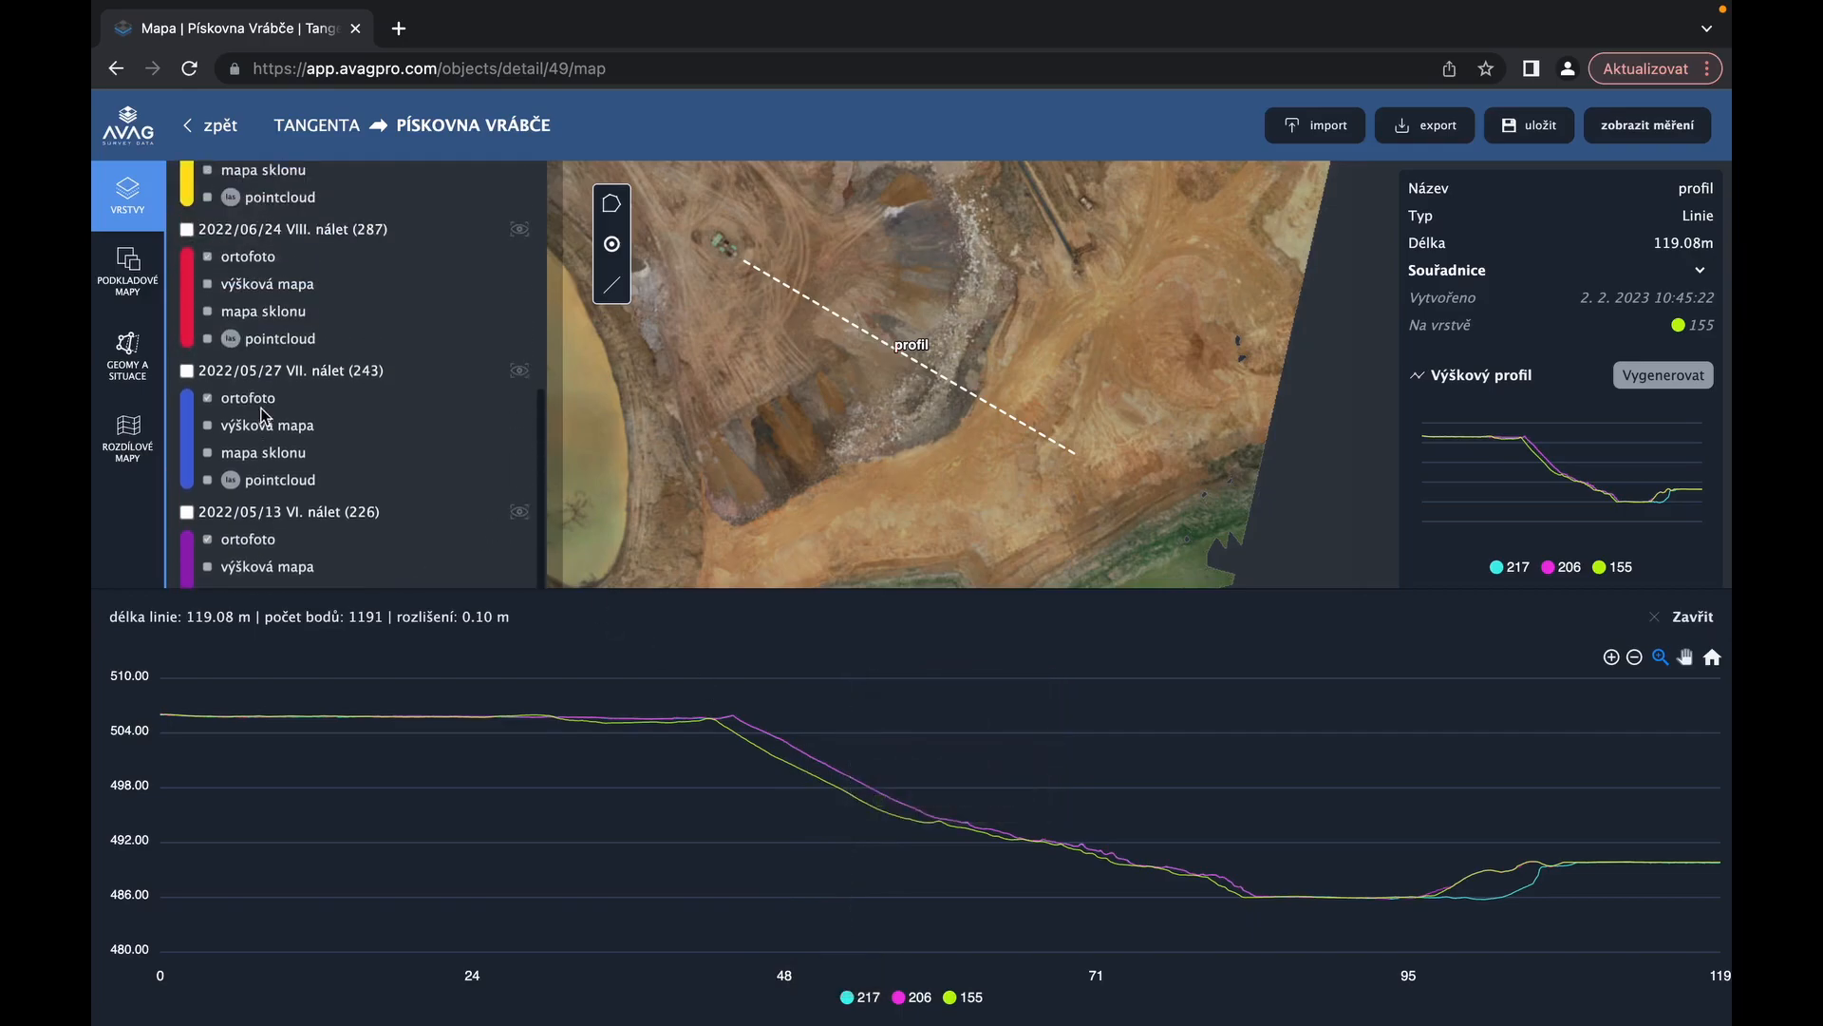
click(187, 515)
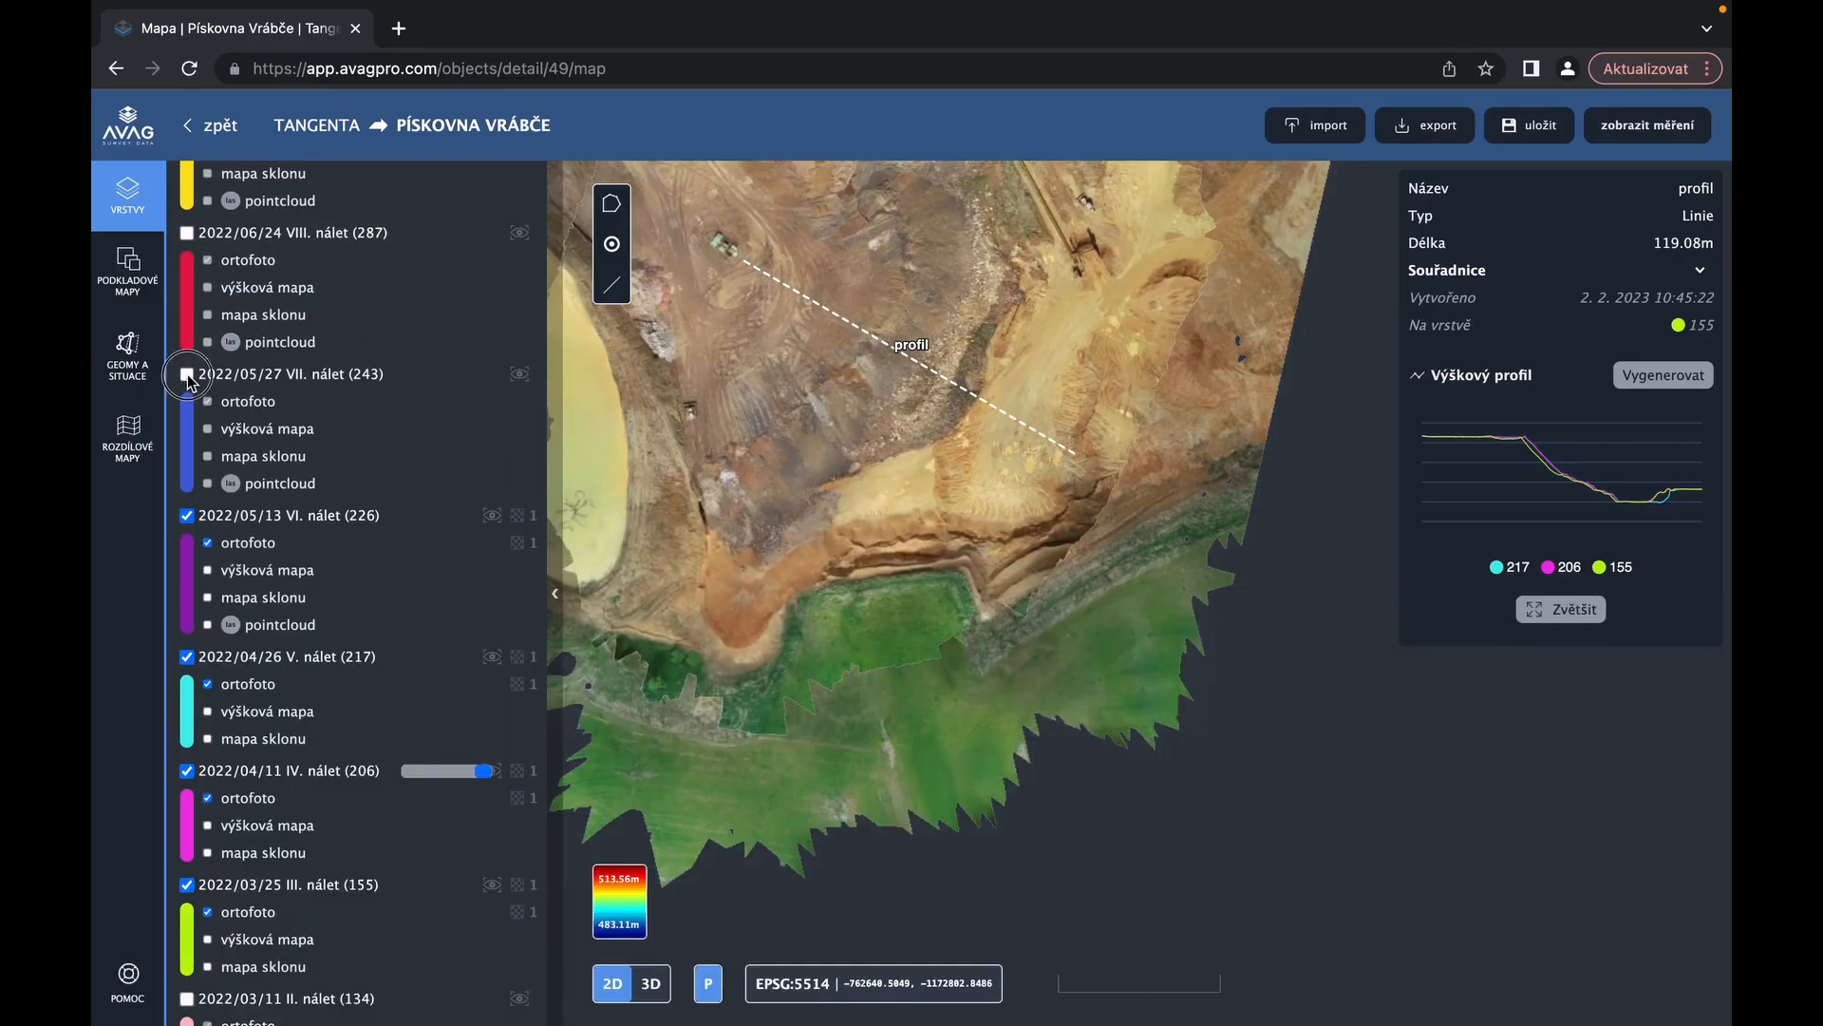
click(187, 375)
click(188, 233)
scroll(272, 364, up, 3)
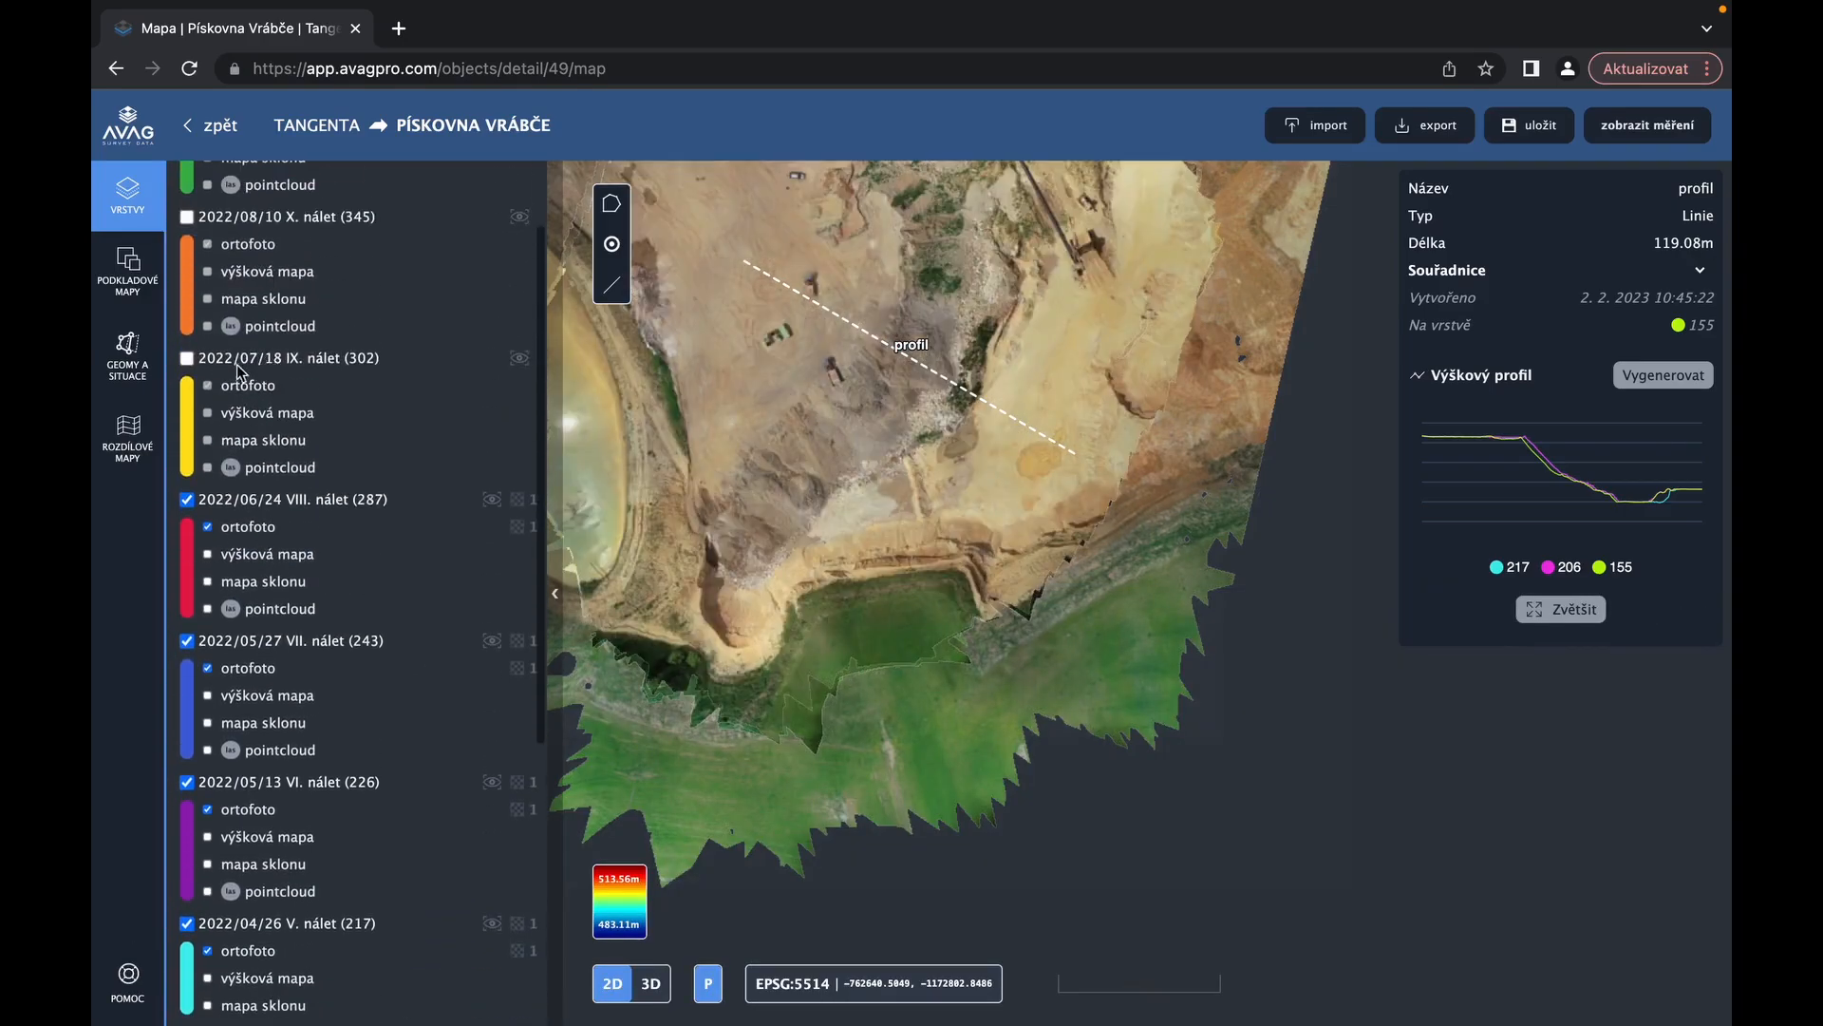
scroll(260, 397, up, 1)
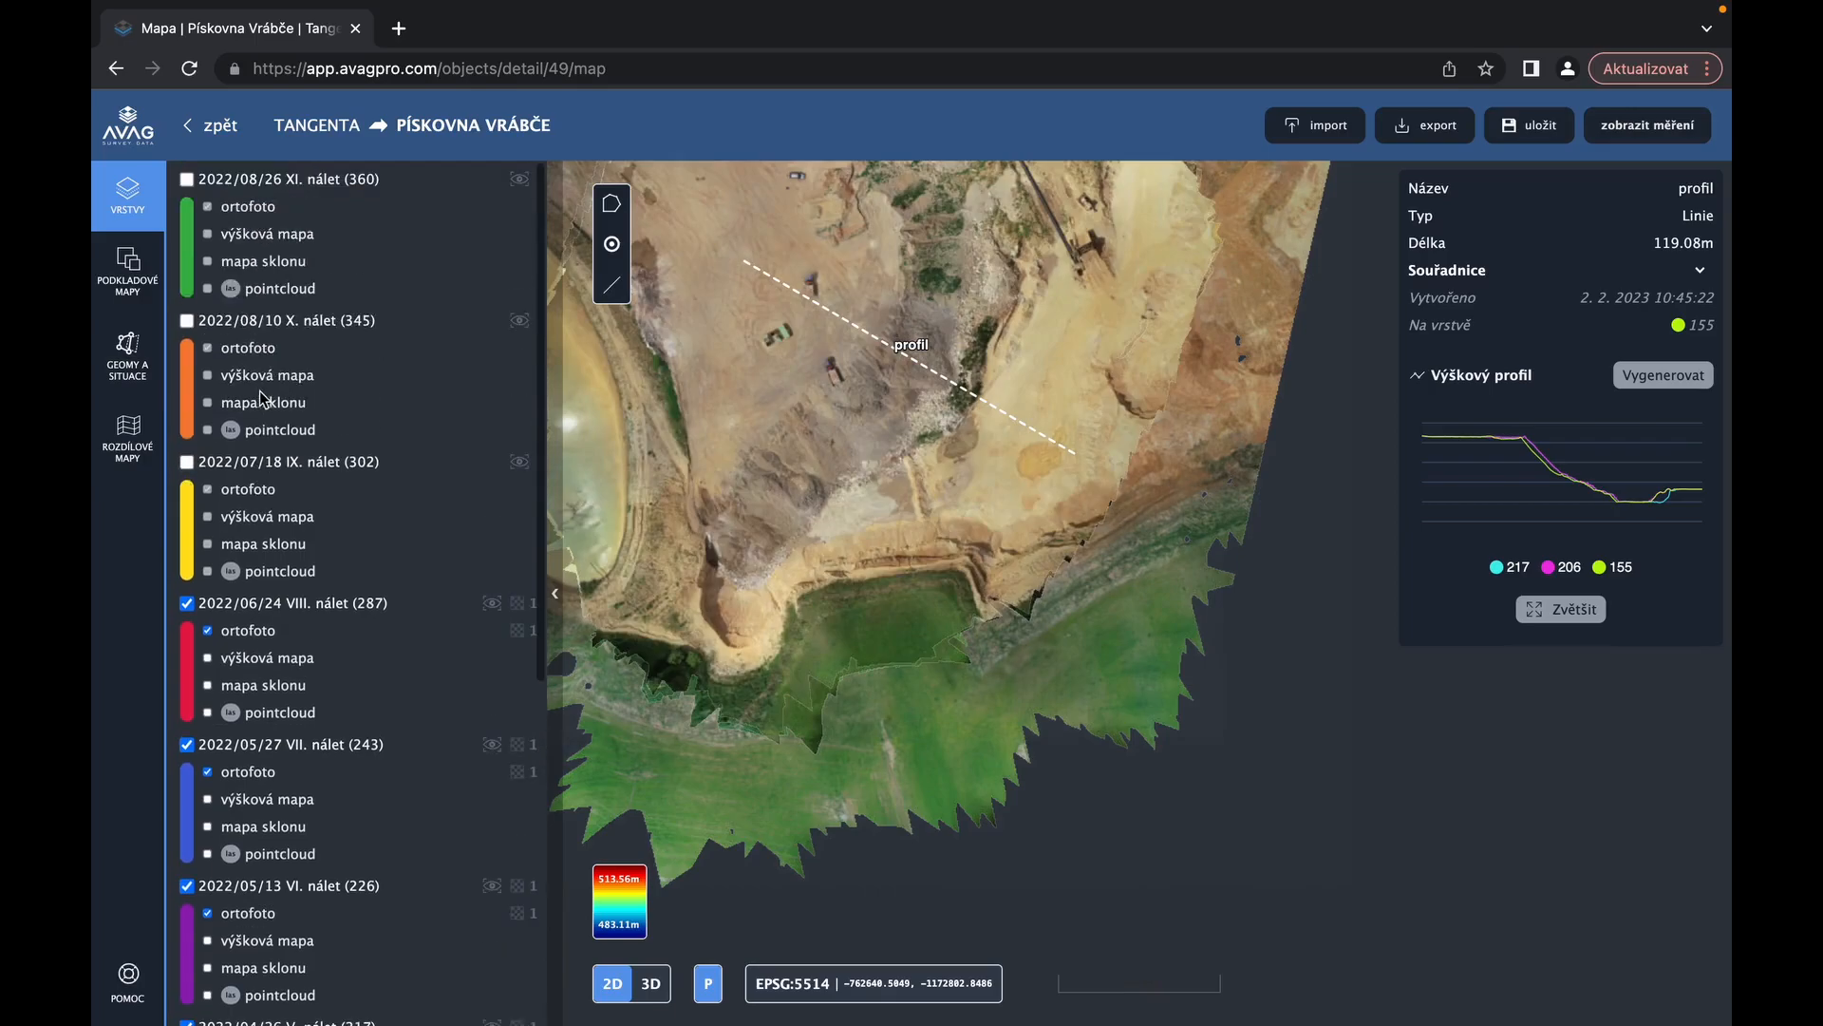
click(187, 178)
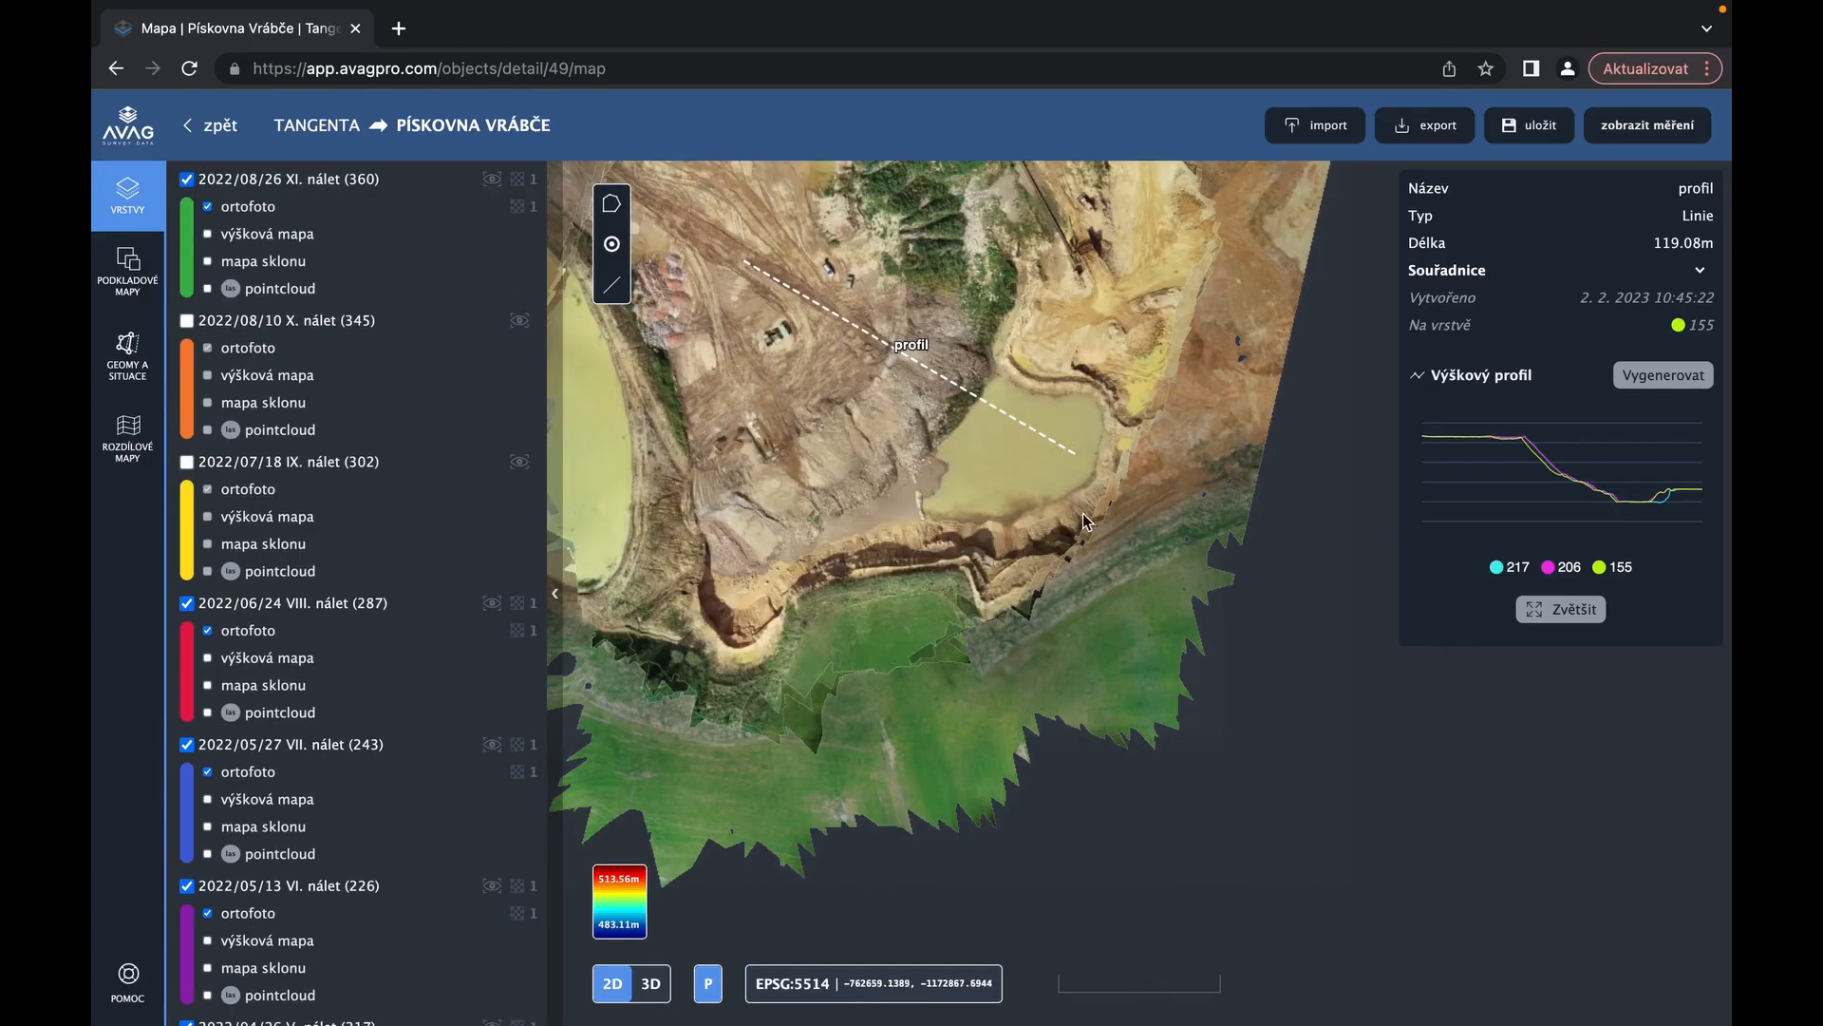
drag(1005, 528, 1043, 552)
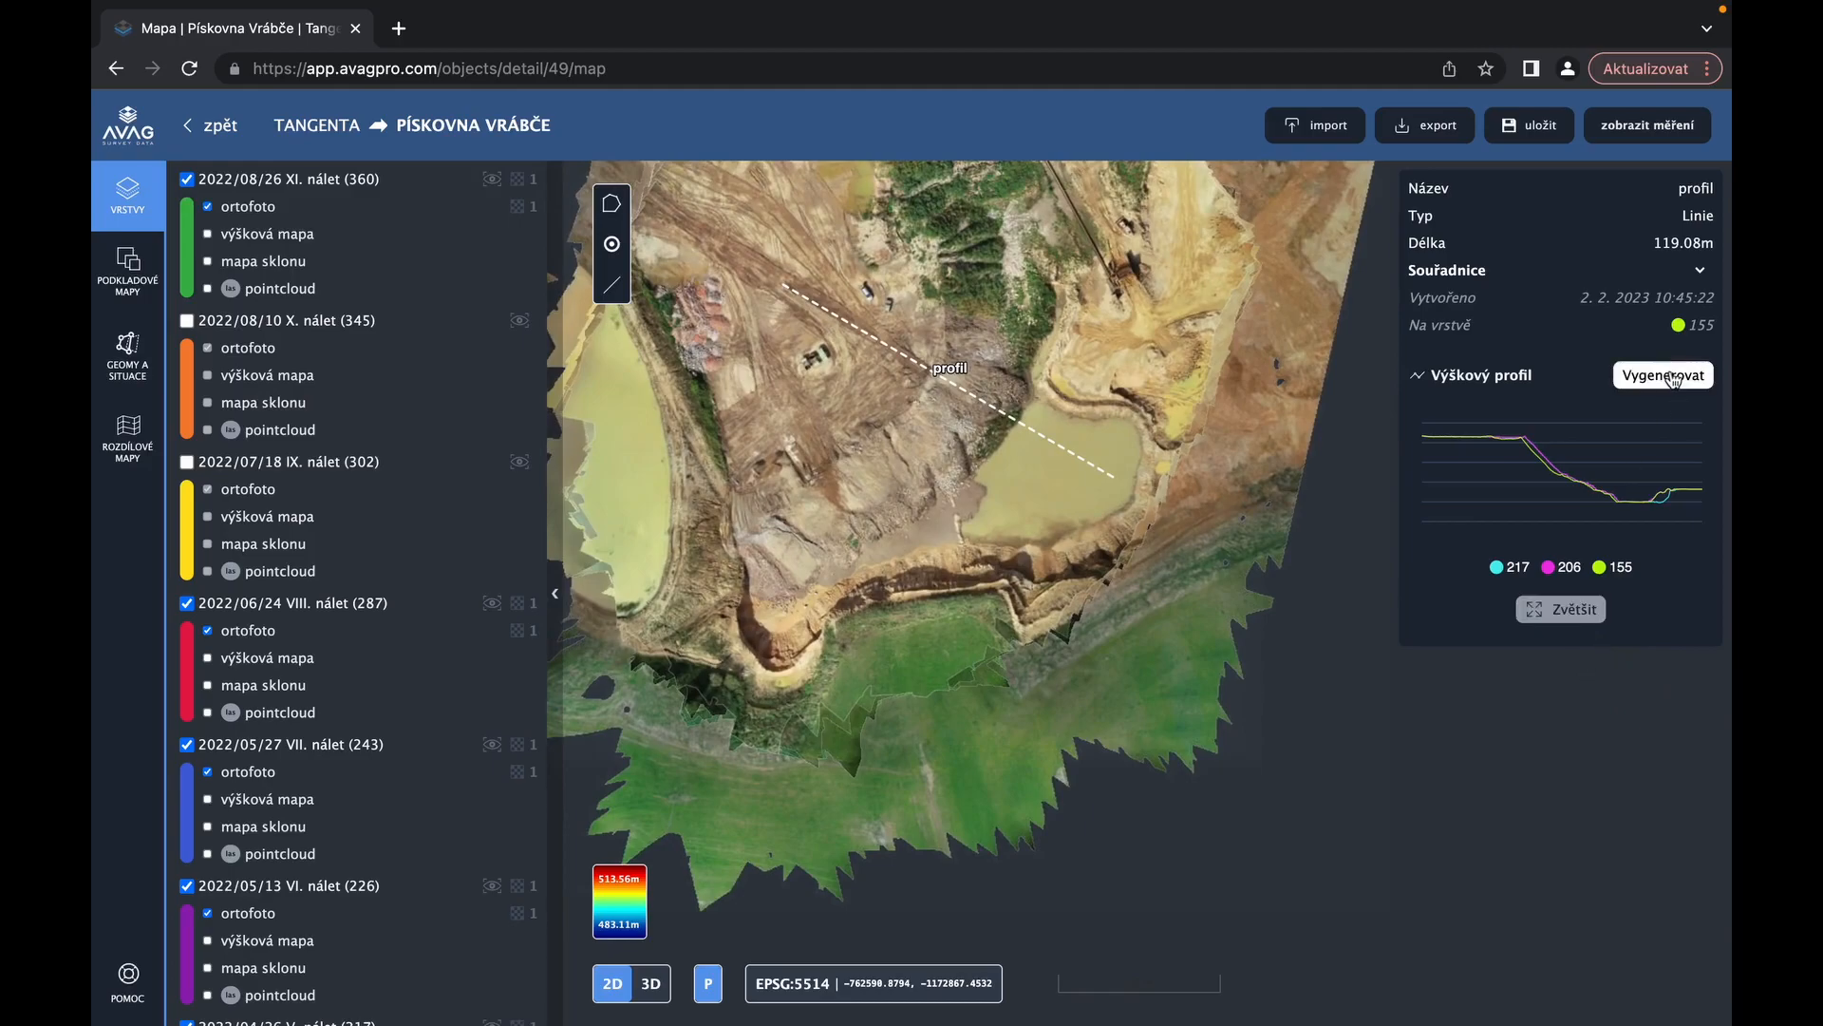
click(1670, 379)
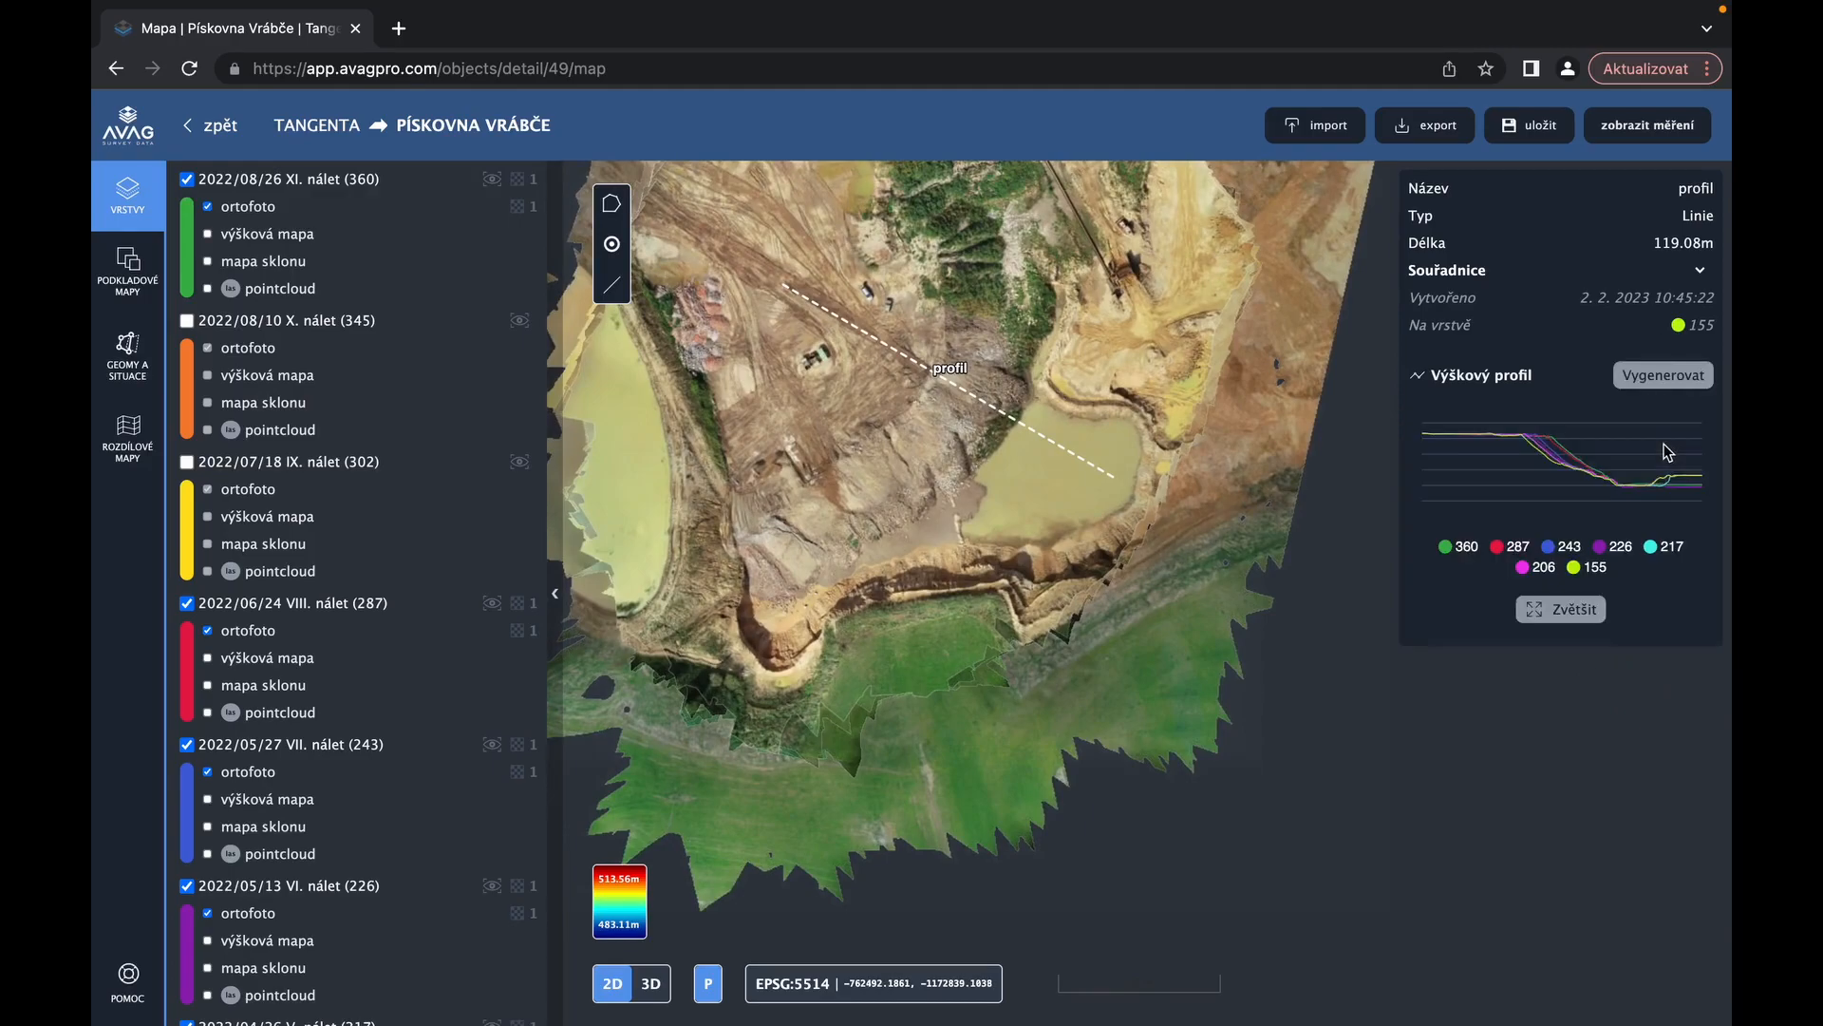
click(1566, 613)
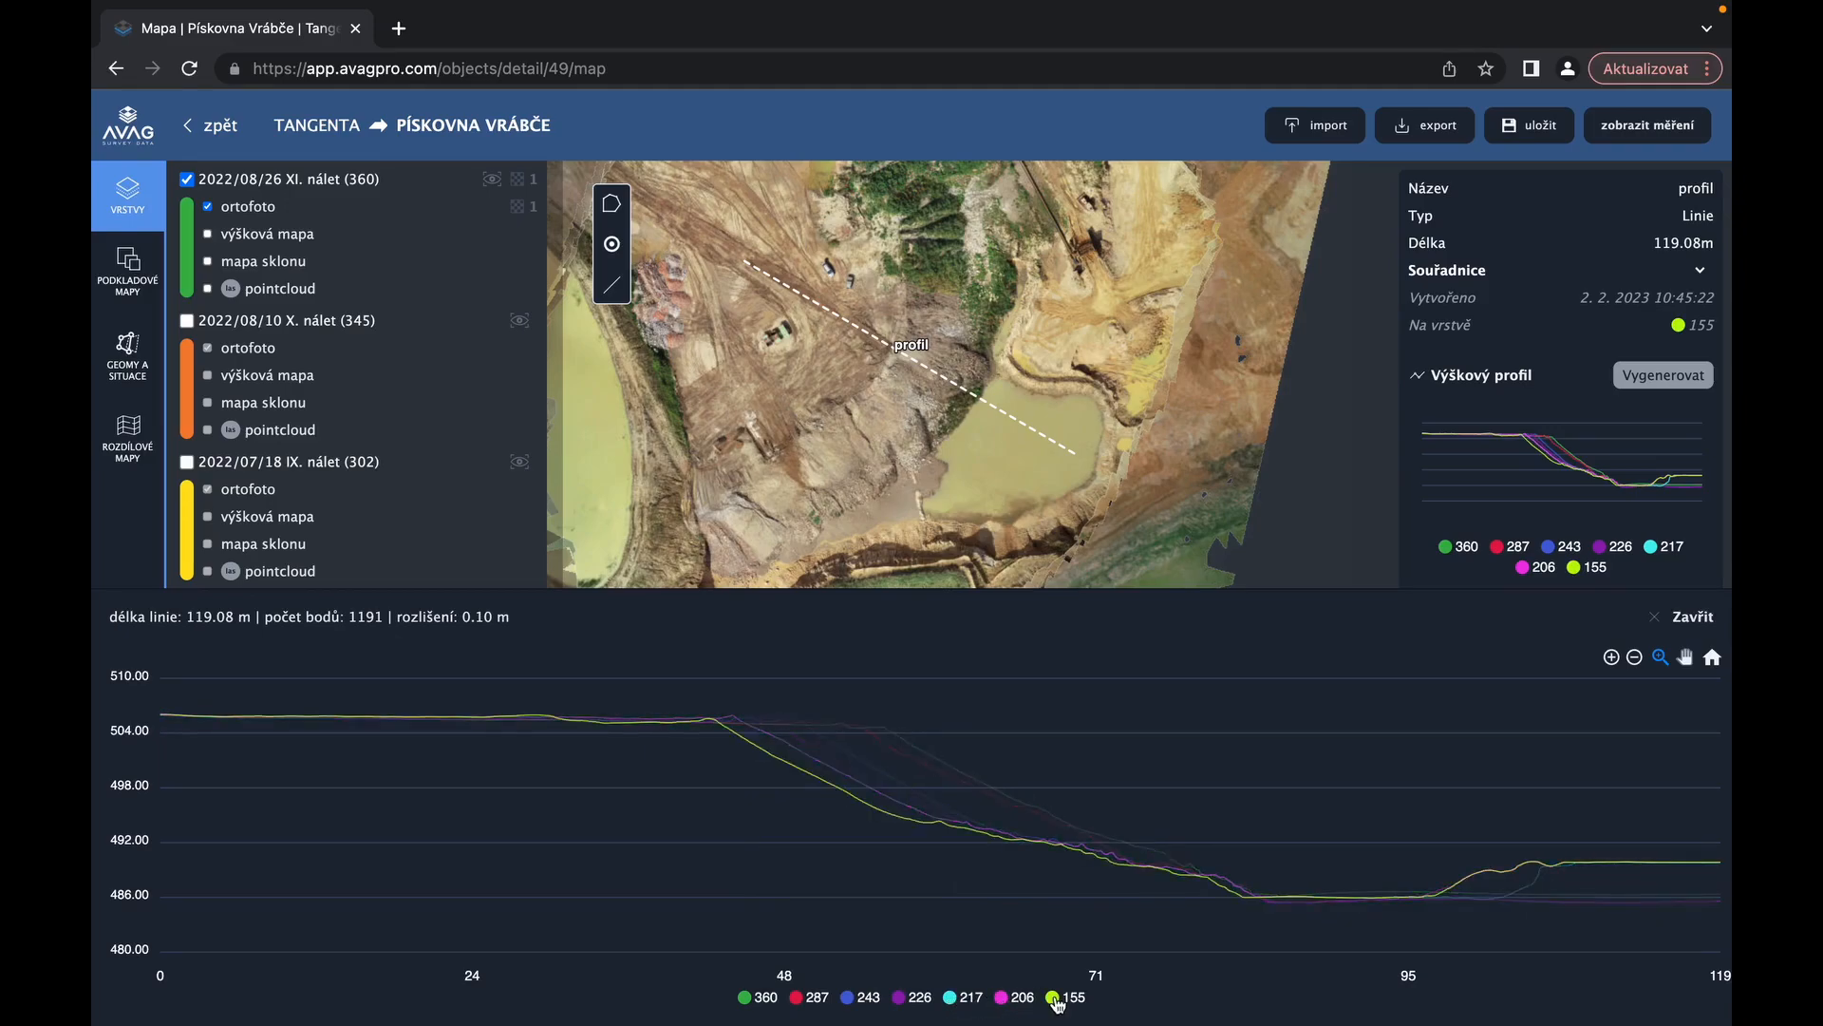
Compare the survey curves in the height profile by hiding 243, 287, 360 and 226 and showing them again
click(848, 999)
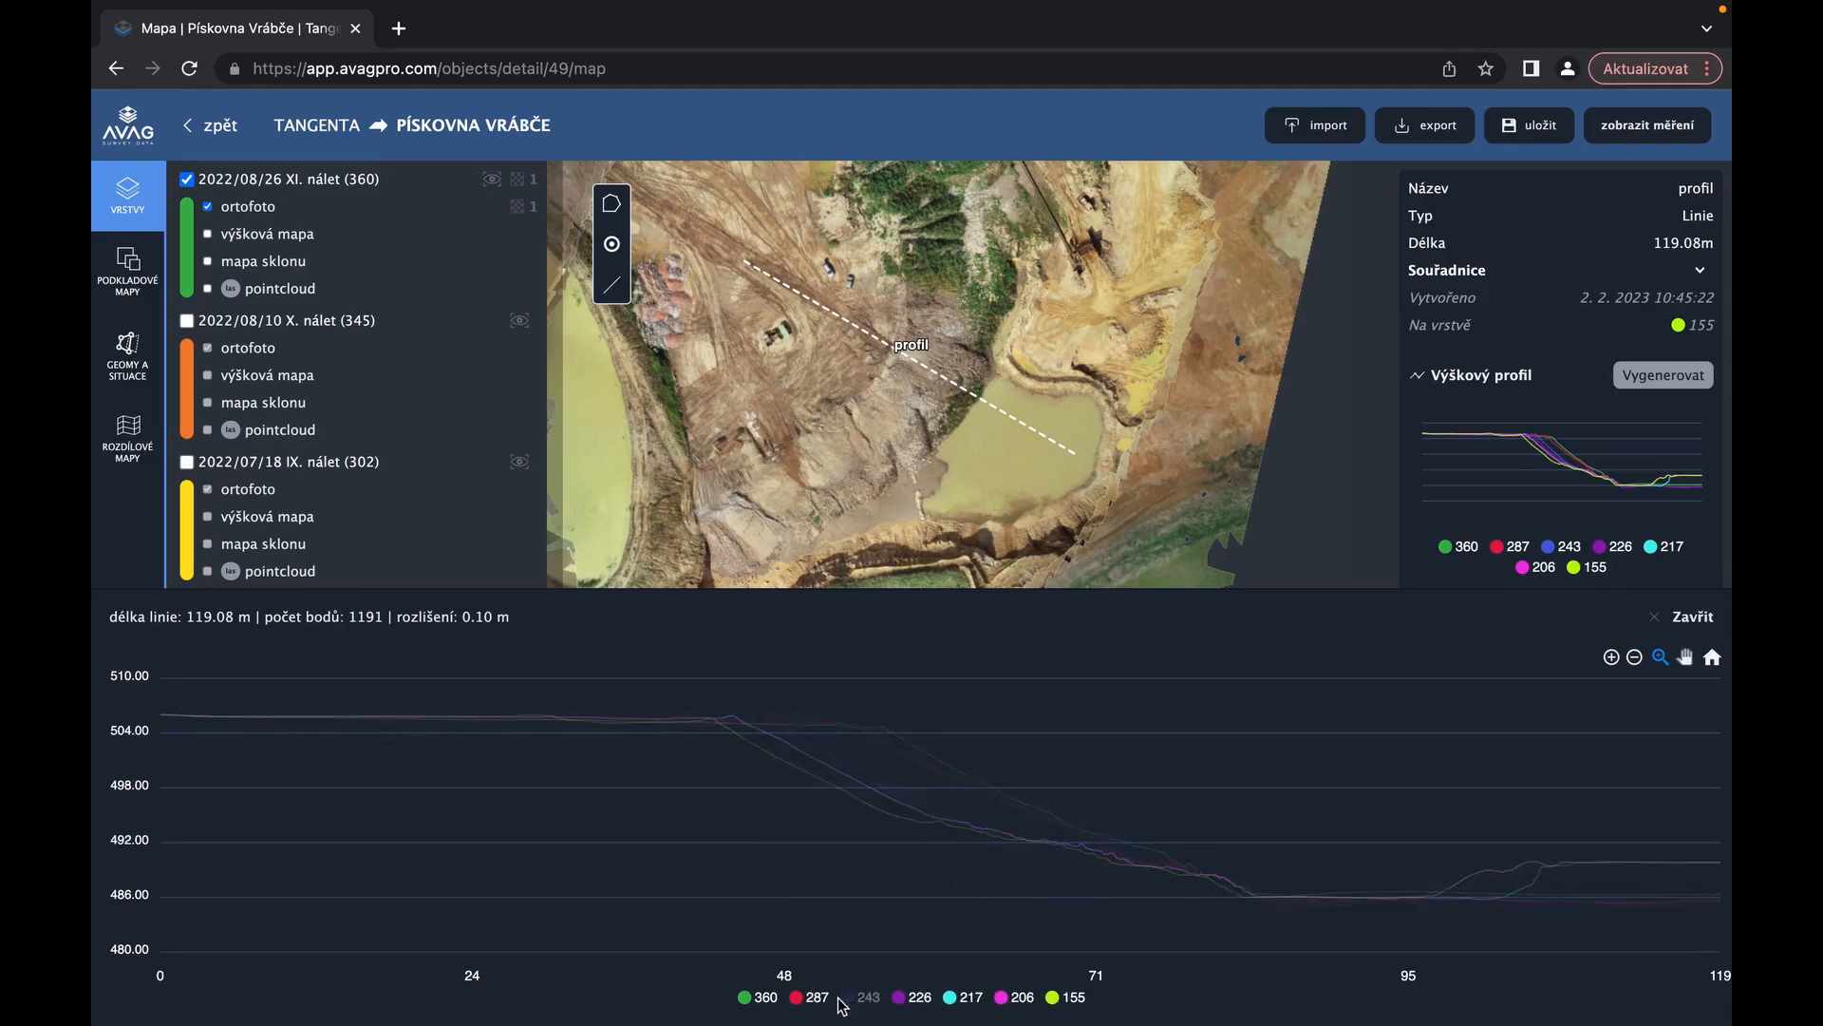
click(796, 999)
click(755, 999)
click(901, 1000)
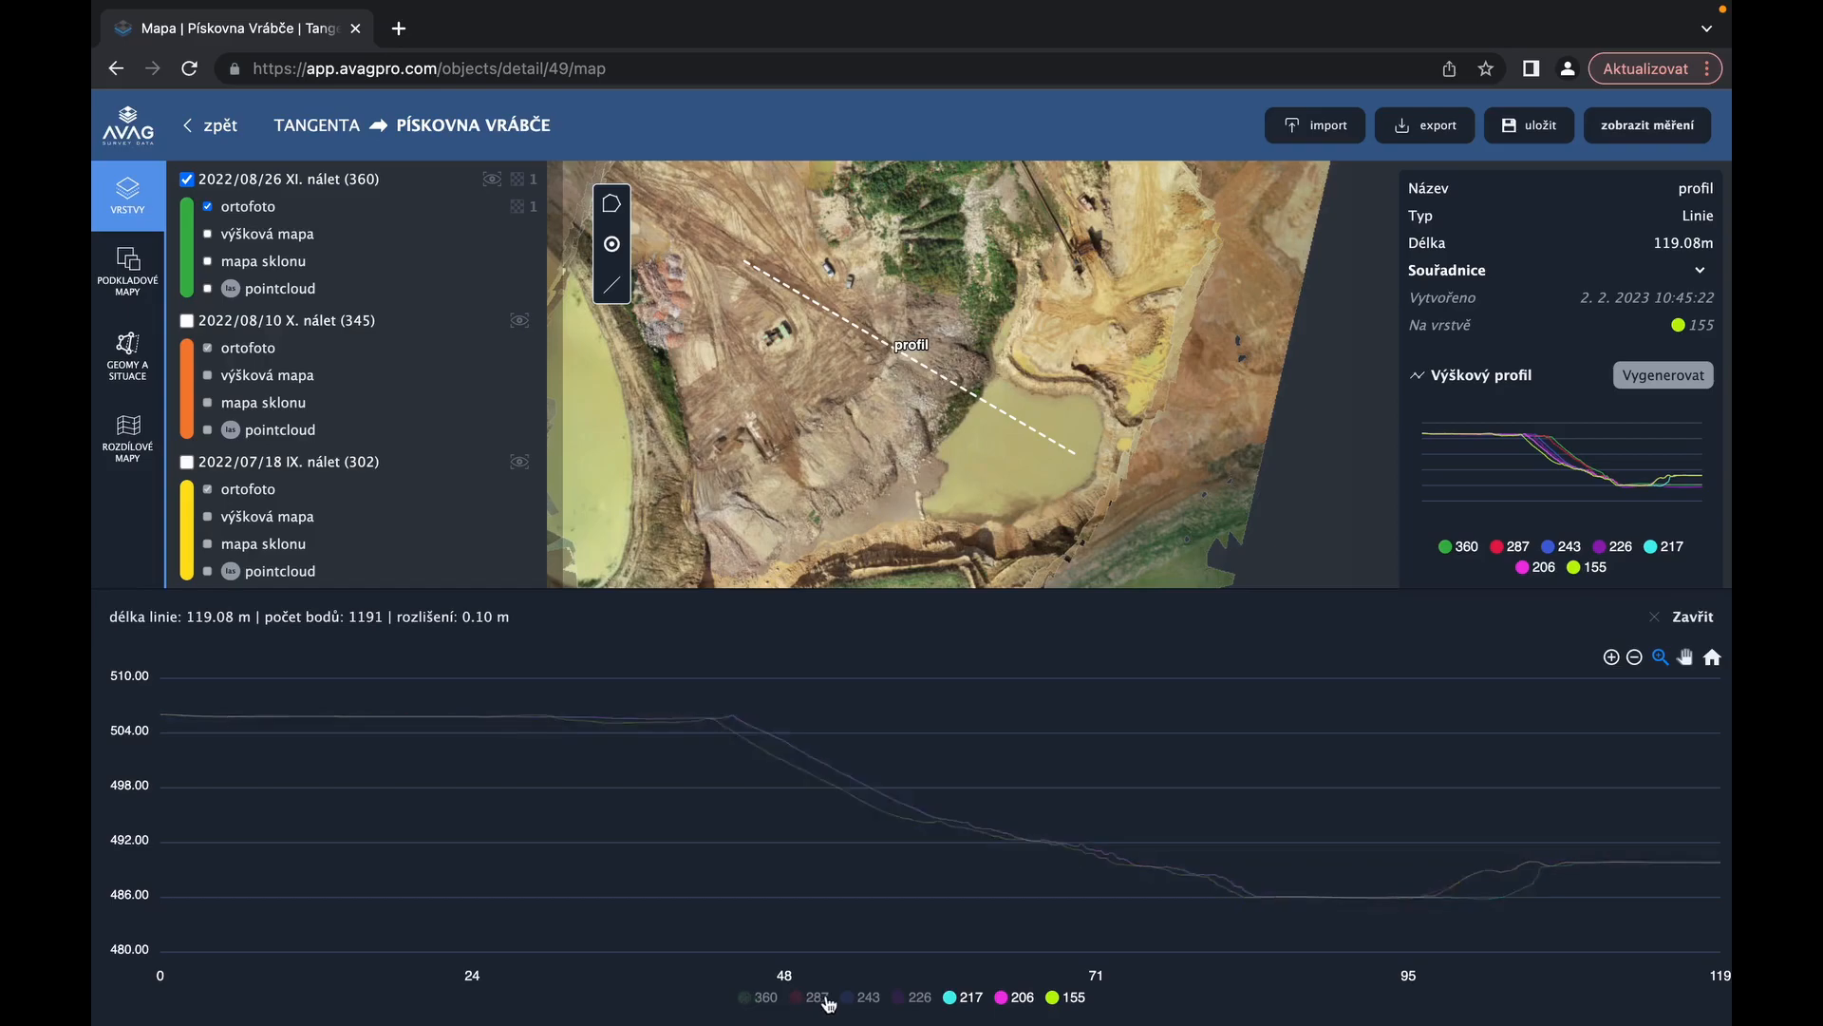
click(902, 999)
click(850, 999)
click(798, 999)
click(750, 999)
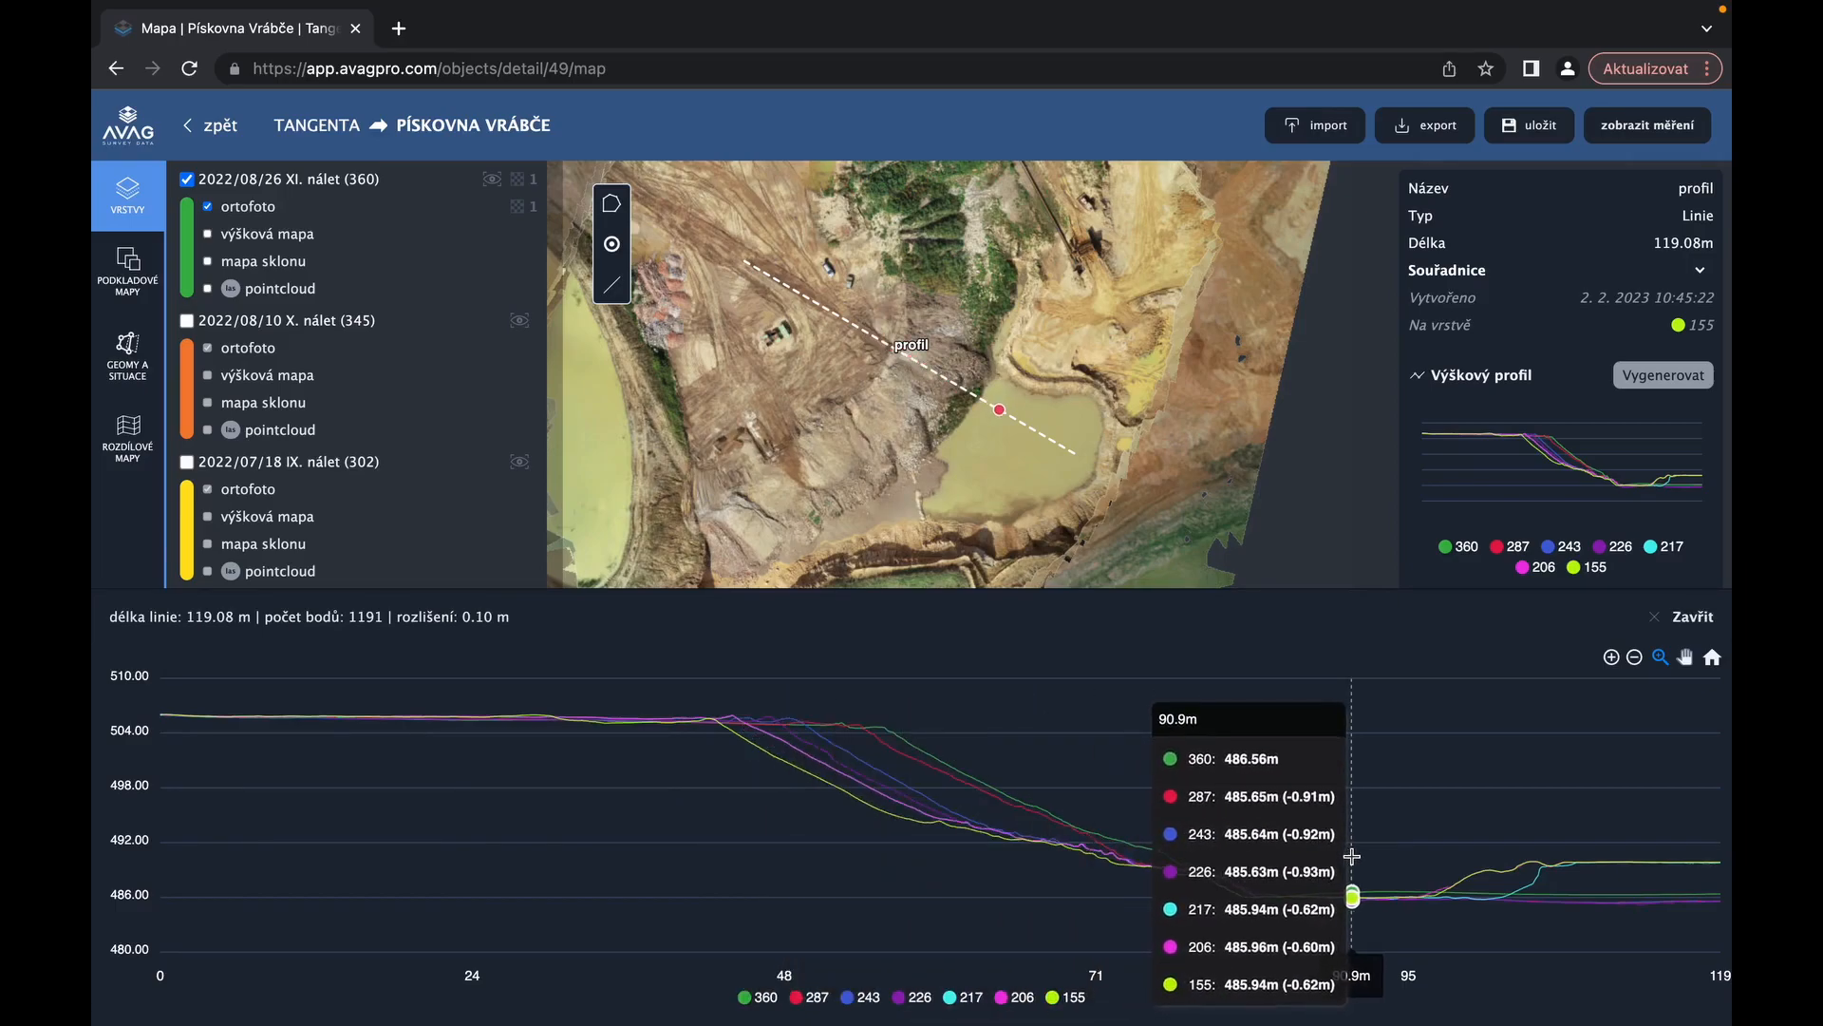
Zoom the height profile chart to the slope section between about 31 and 93 m
click(1662, 657)
drag(563, 757, 1380, 837)
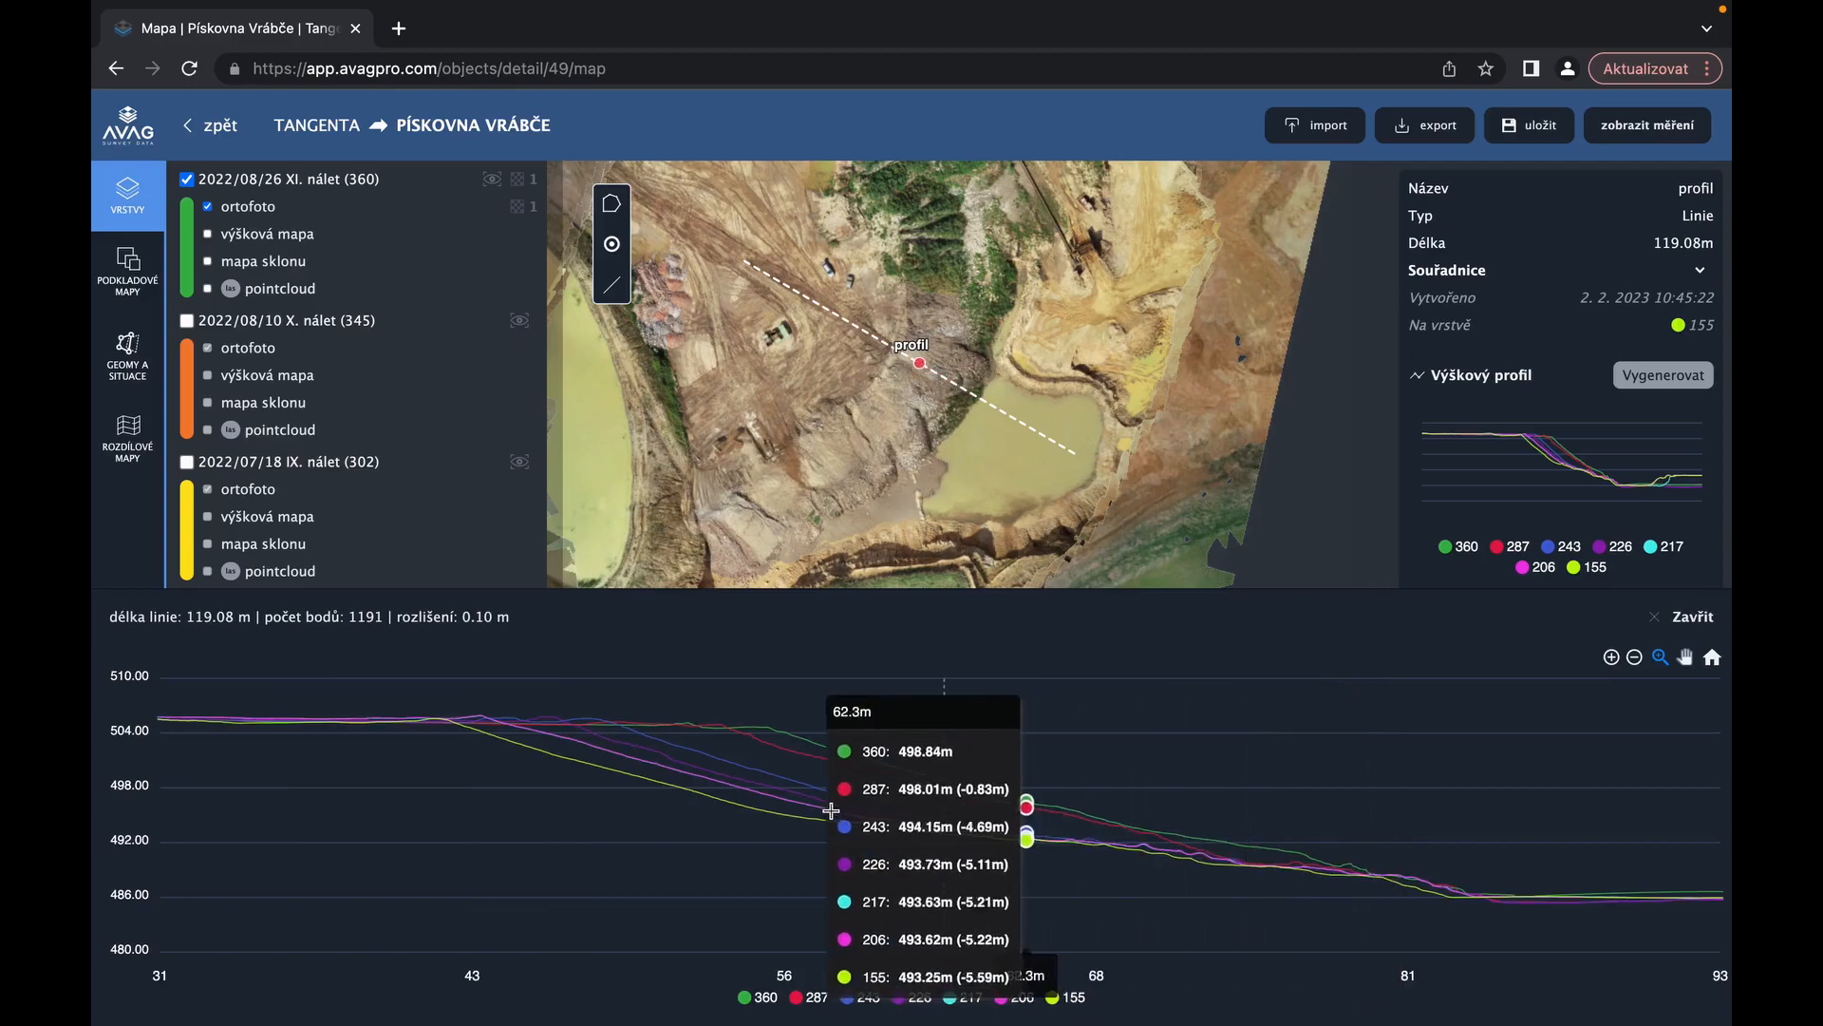